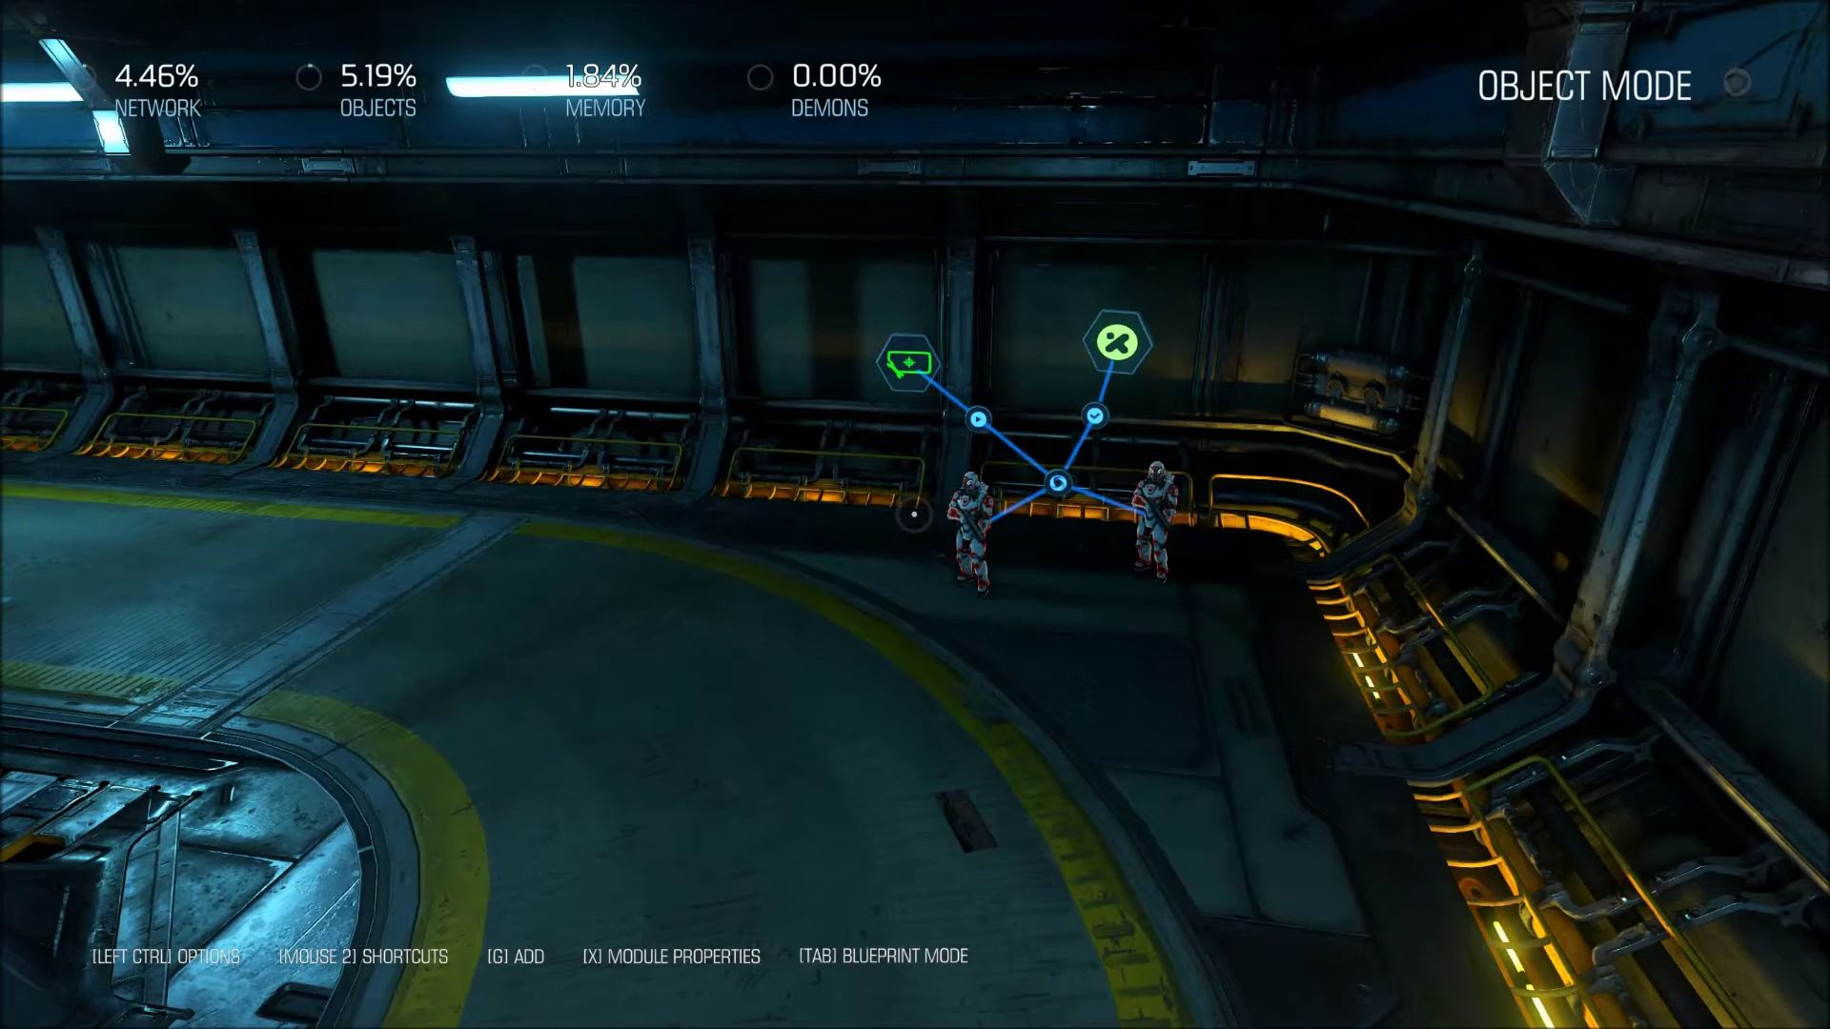
{"action": "key", "text": "w"}
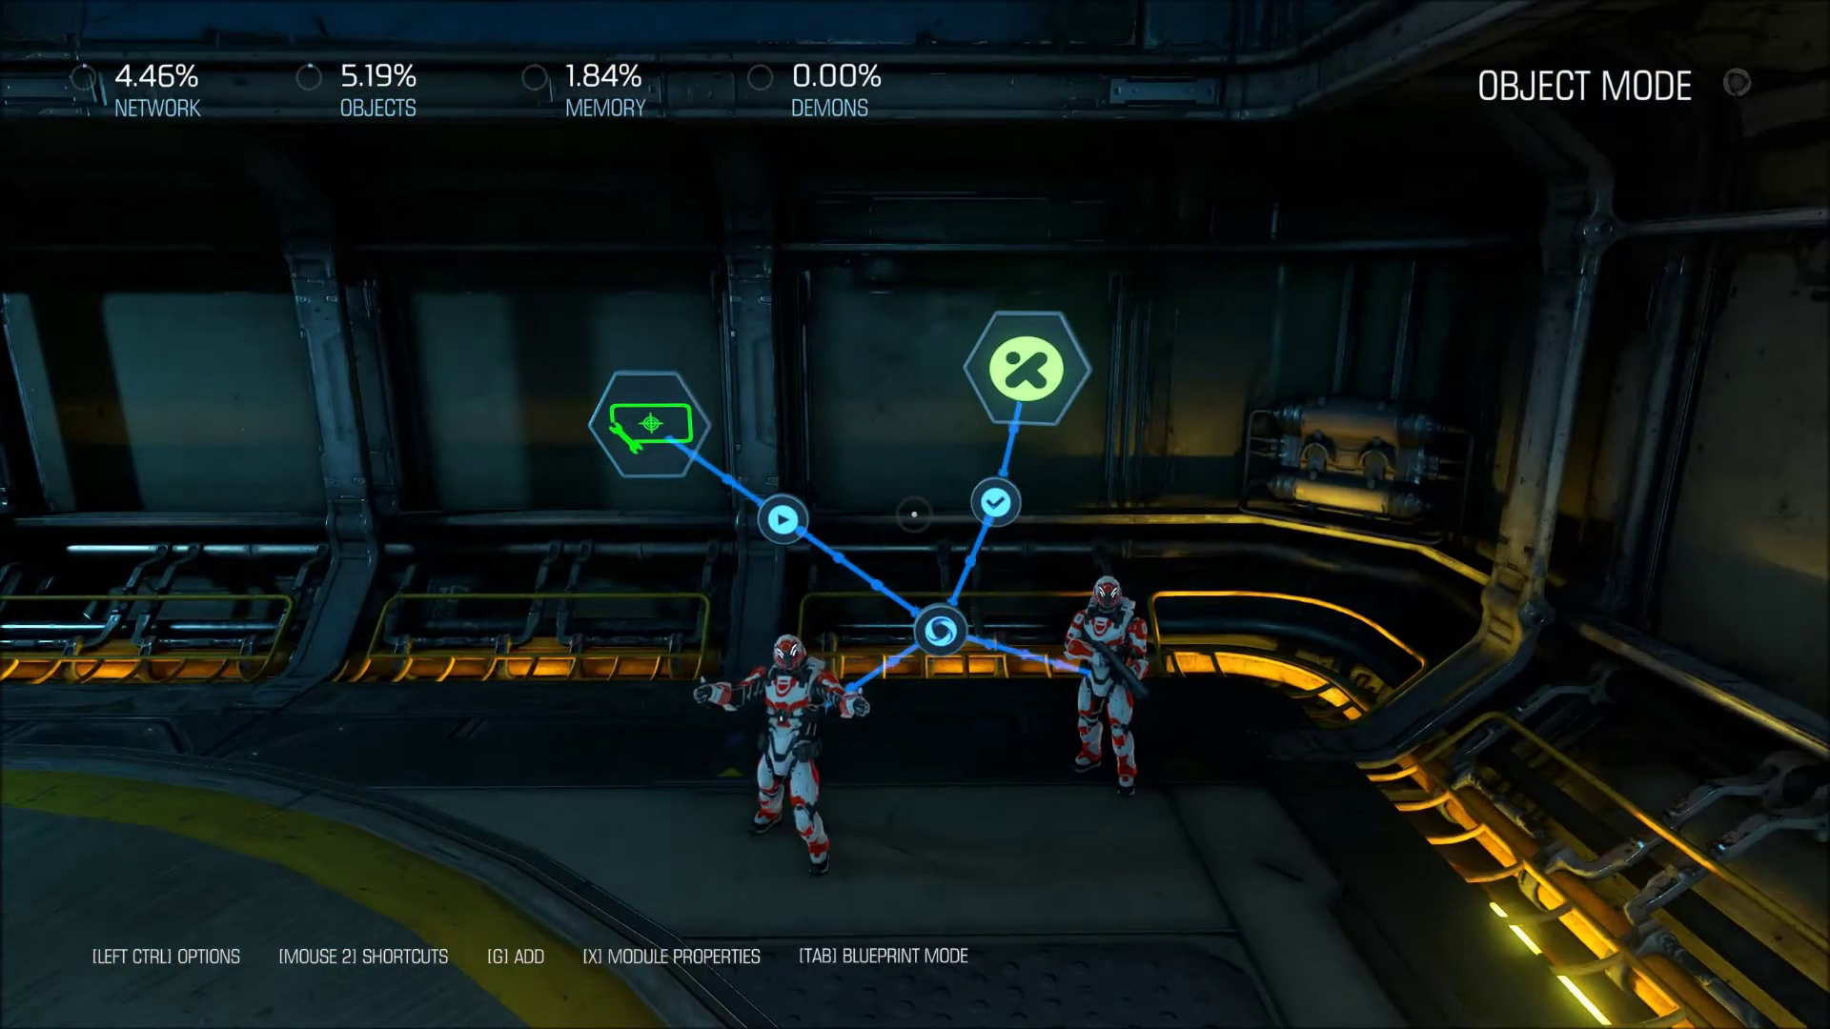
{"action": "key", "text": "d"}
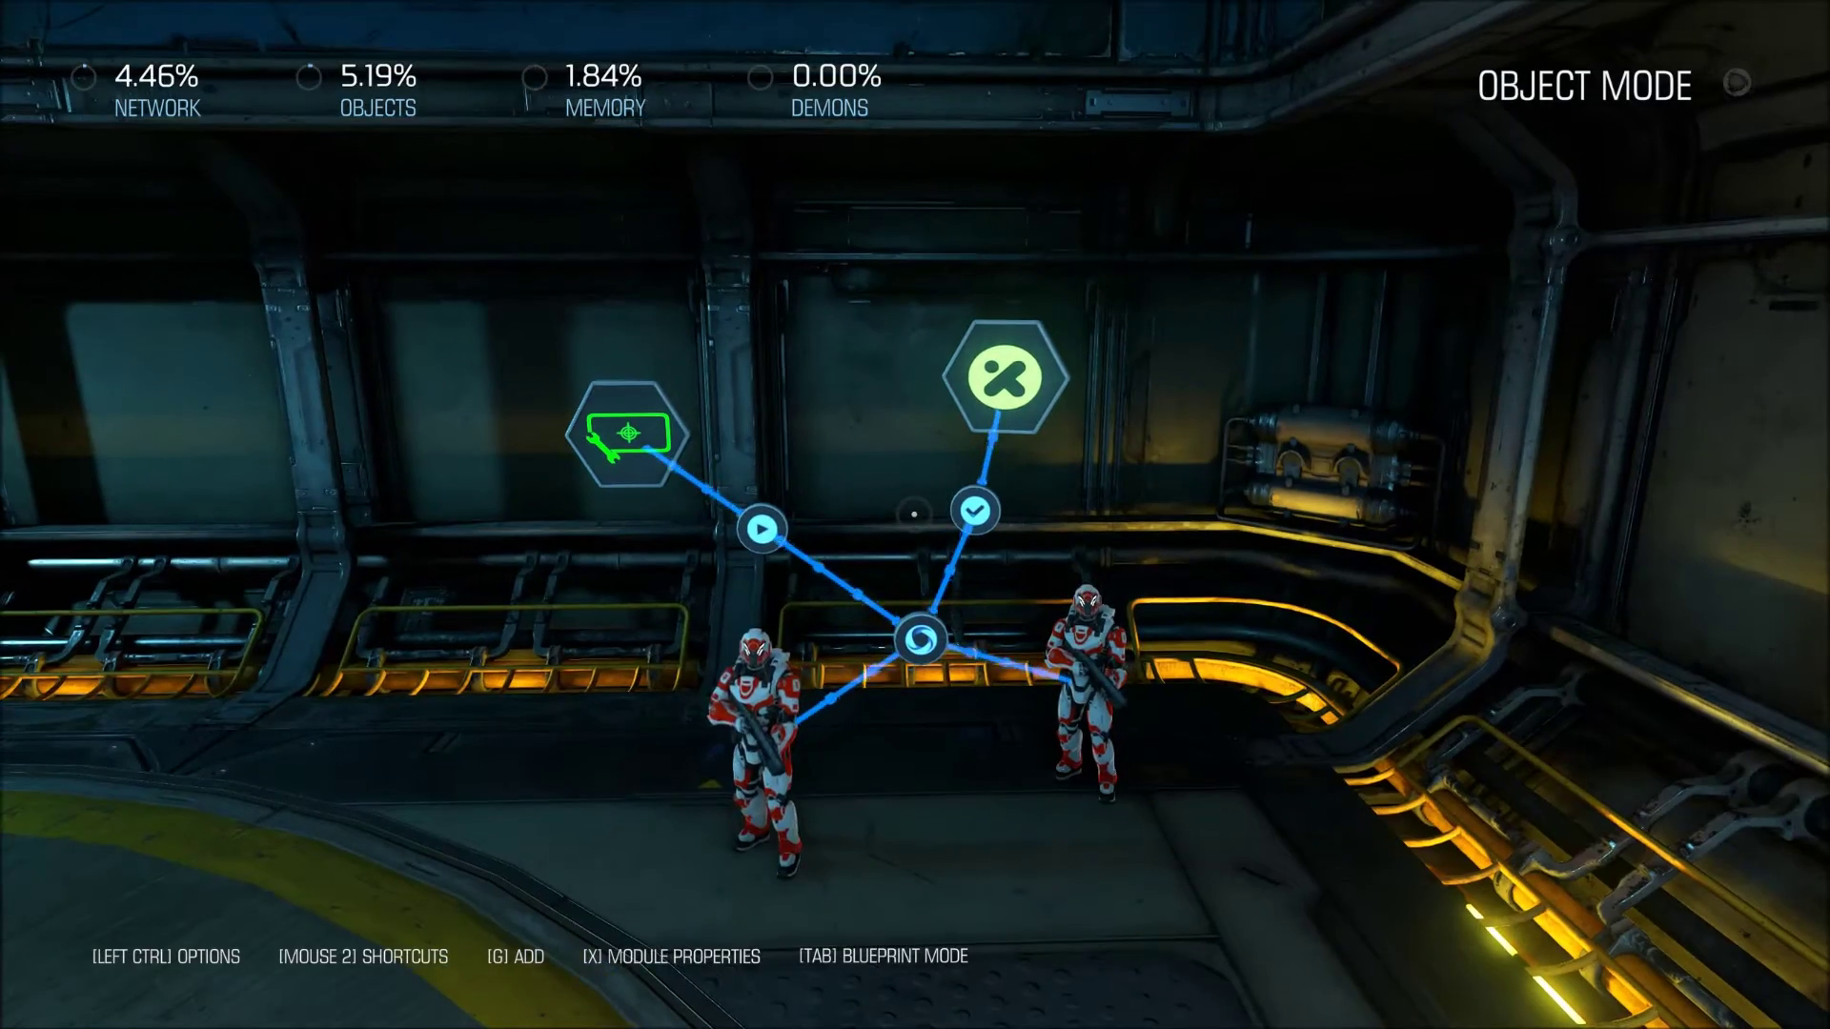
{"action": "key", "text": "s"}
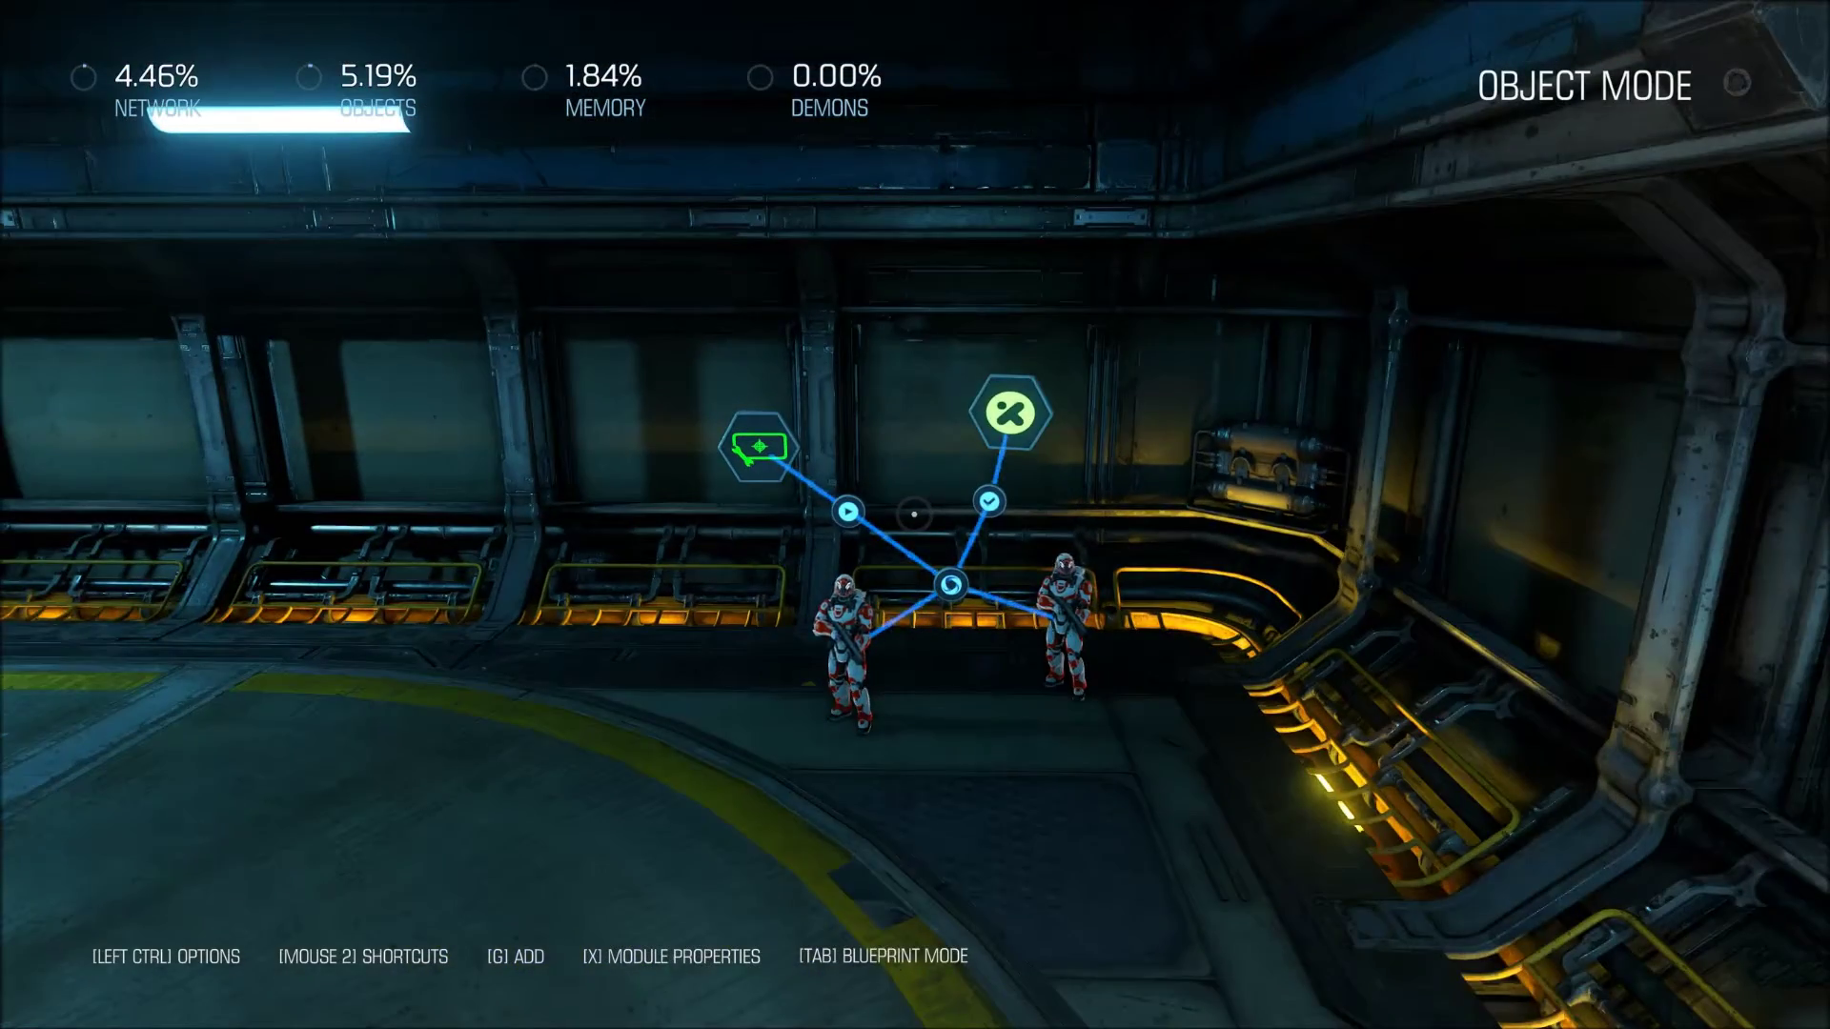
{"action": "mouse_move", "coordinate": [913, 514]}
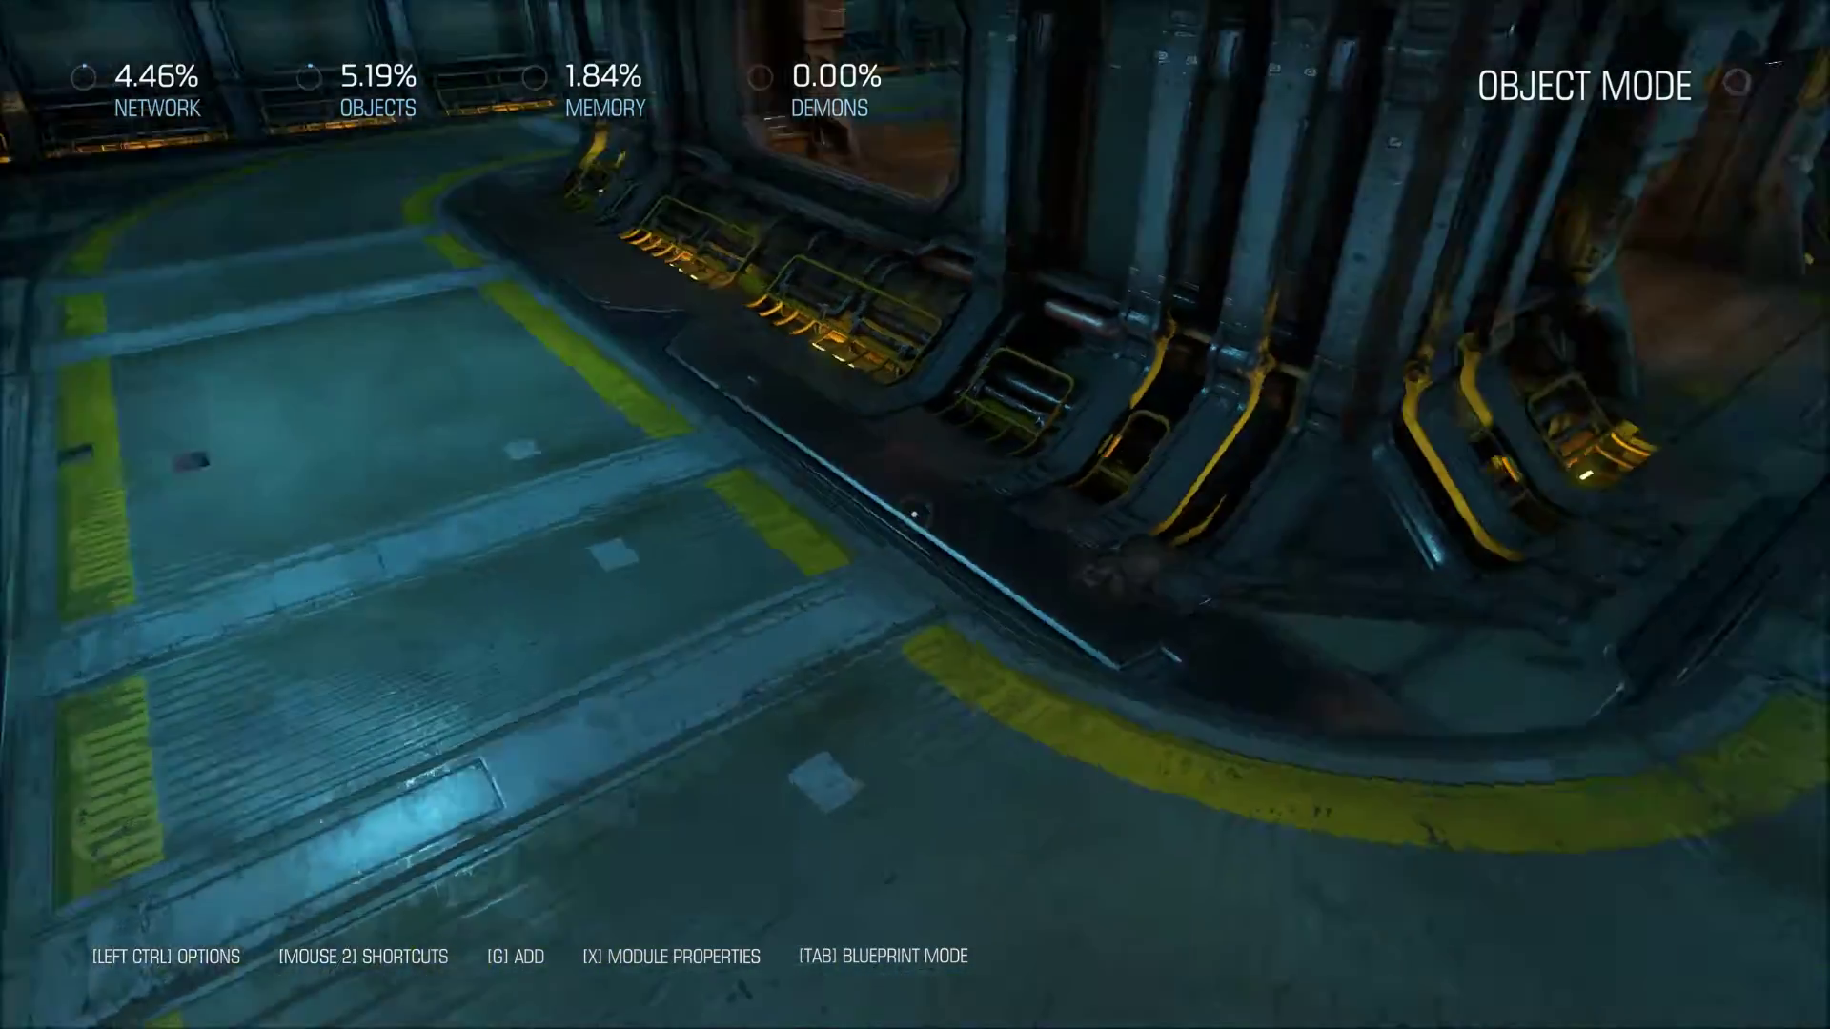
Start adding a new object and choose the Panel from the Interactives category.
{"action": "key", "text": "g"}
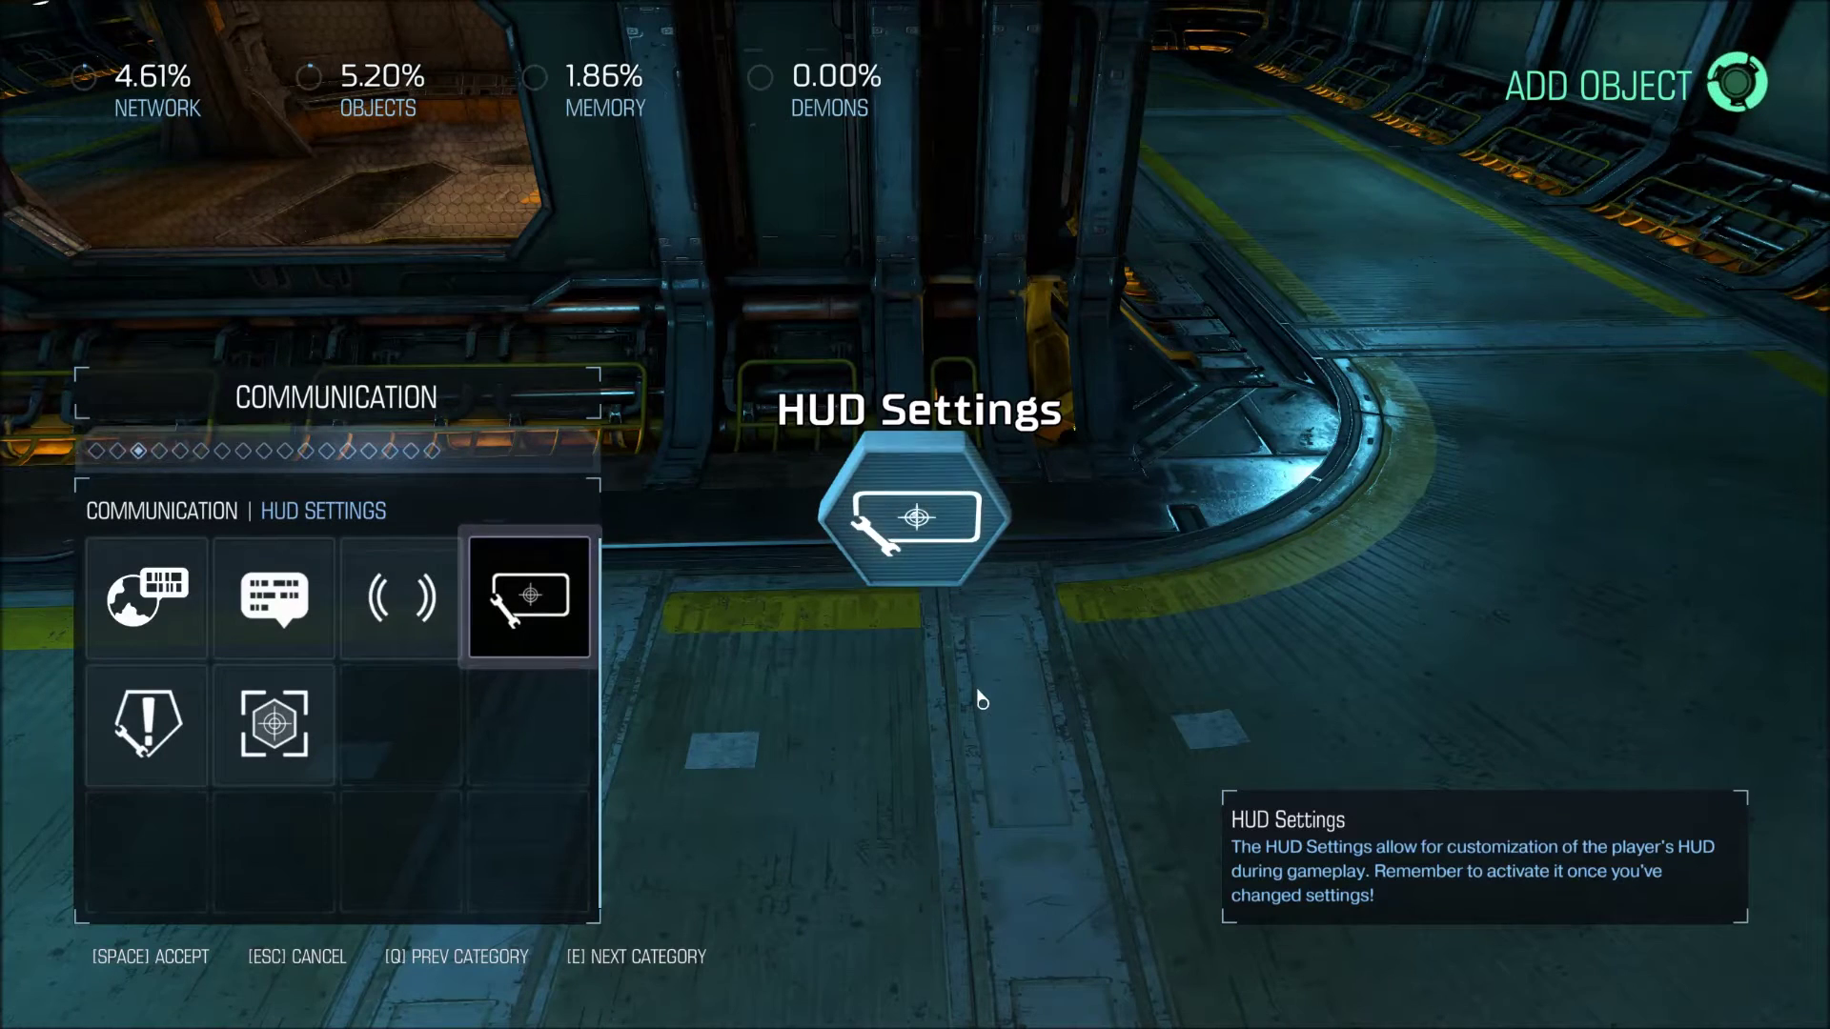
{"action": "key", "text": "Left"}
{"action": "key", "text": "Left"}
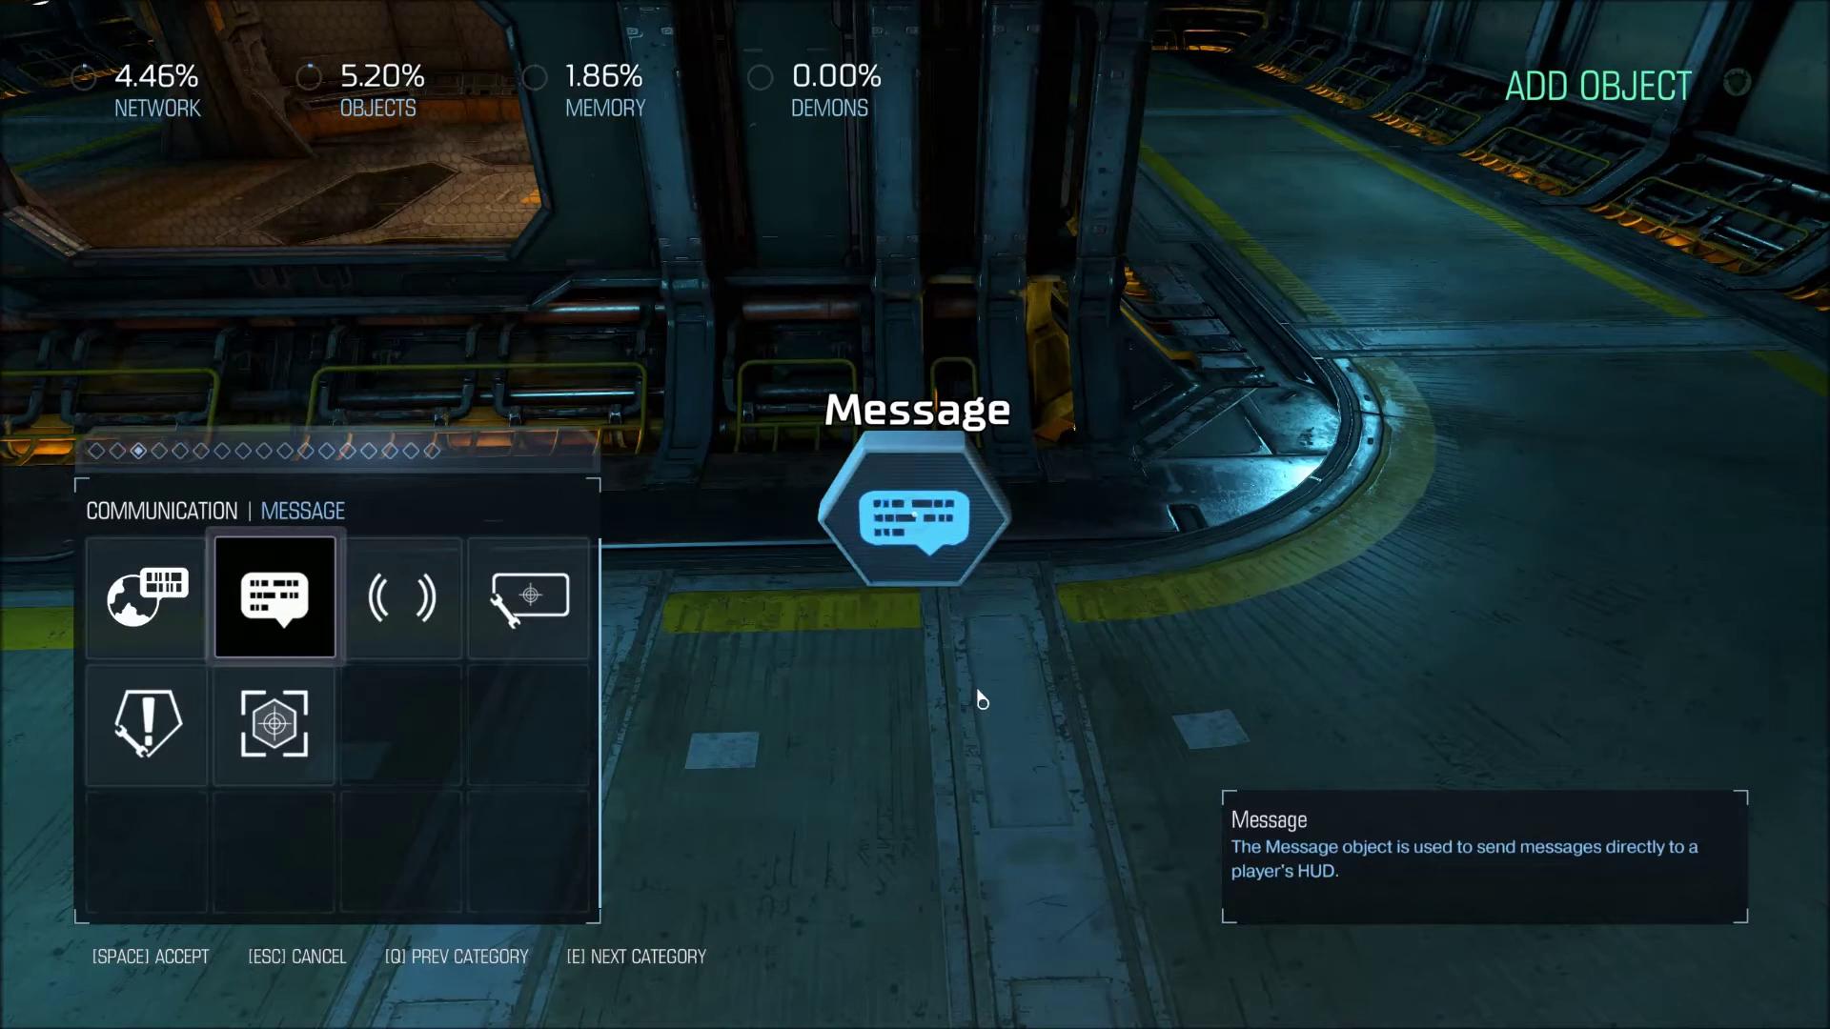
{"action": "key", "text": "e"}
{"action": "key", "text": "e"}
{"action": "key", "text": "e"}
{"action": "key", "text": "e"}
{"action": "key", "text": "e"}
{"action": "key", "text": "e"}
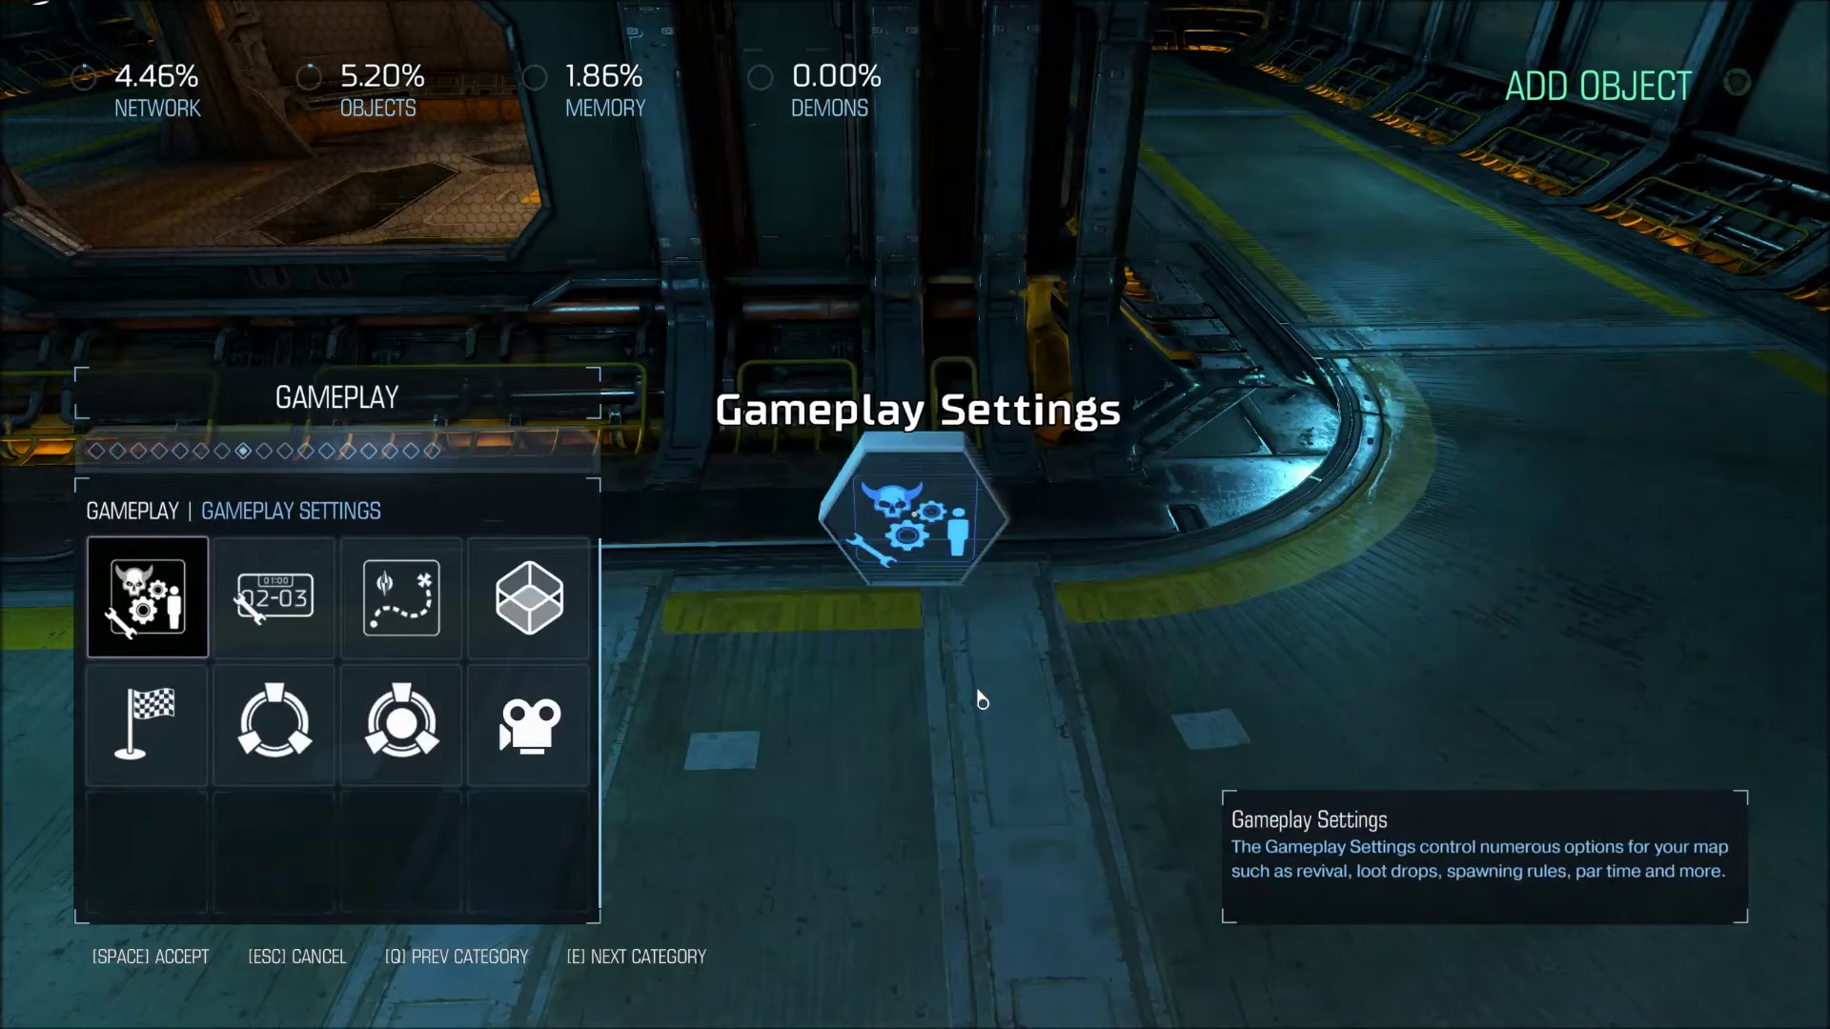
{"action": "key", "text": "e"}
{"action": "key", "text": "q"}
{"action": "key", "text": "Right"}
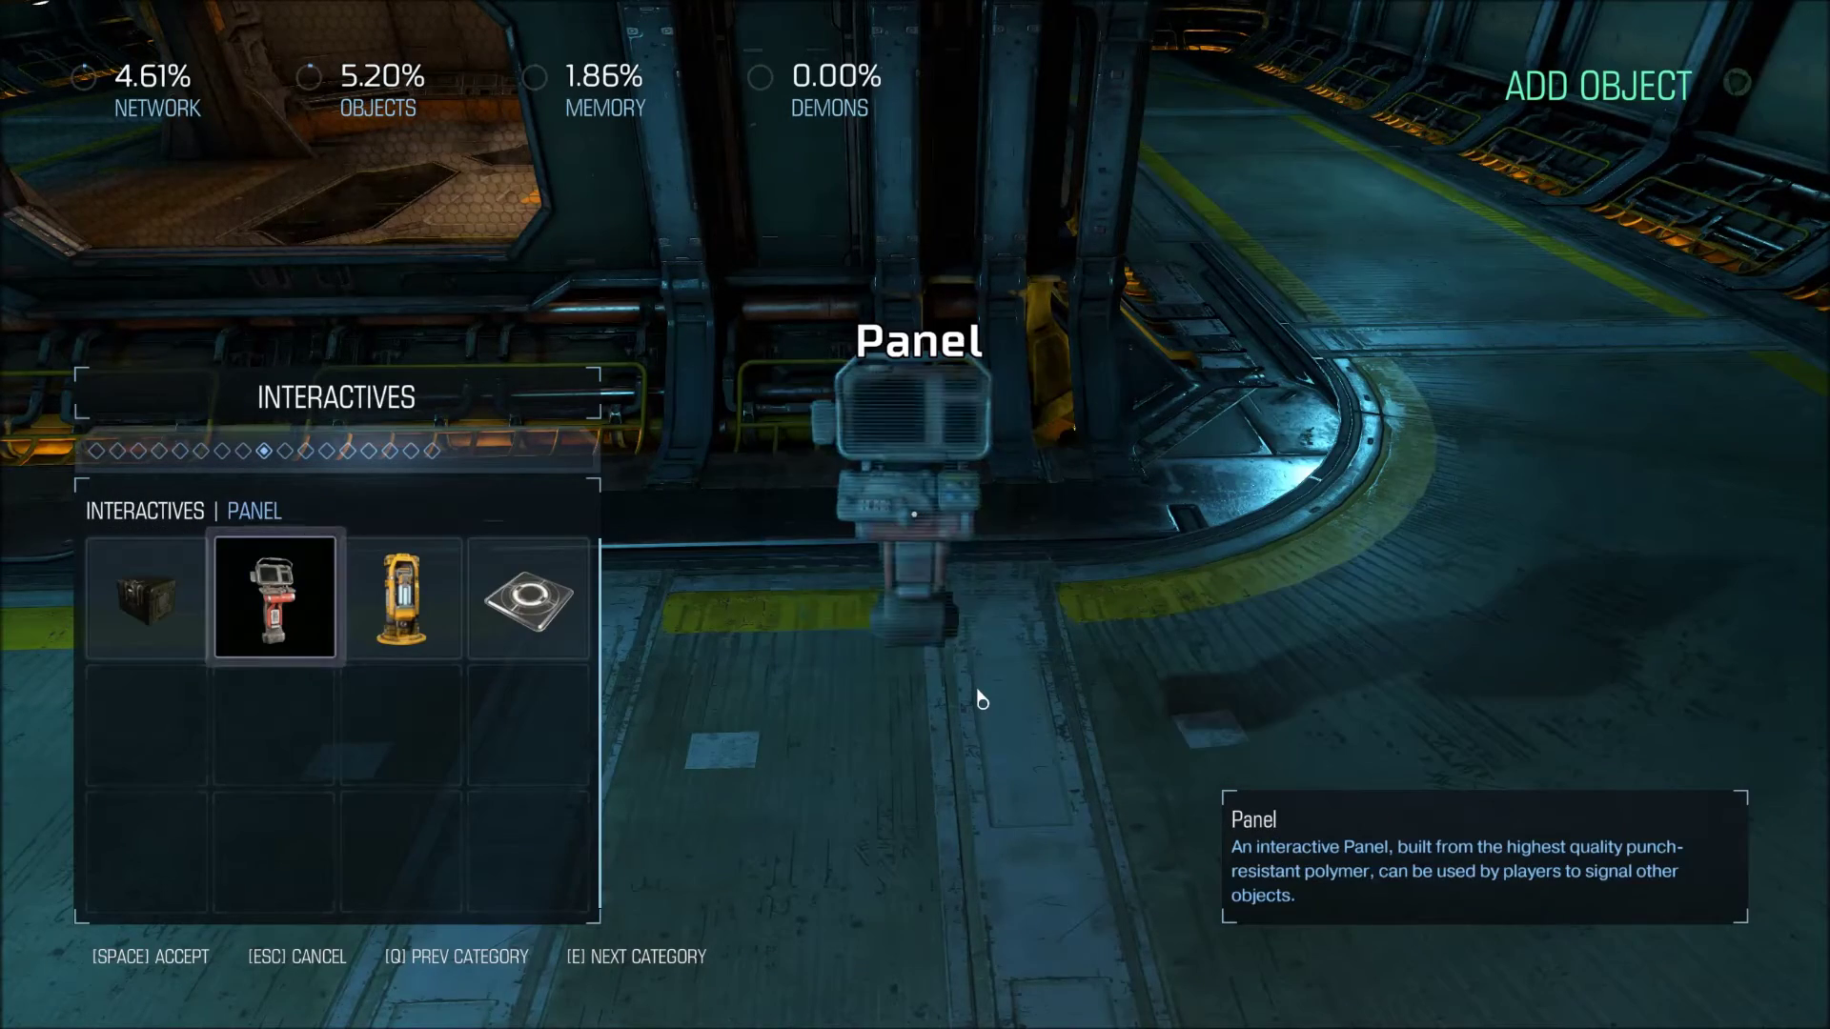
{"action": "key", "text": "space"}
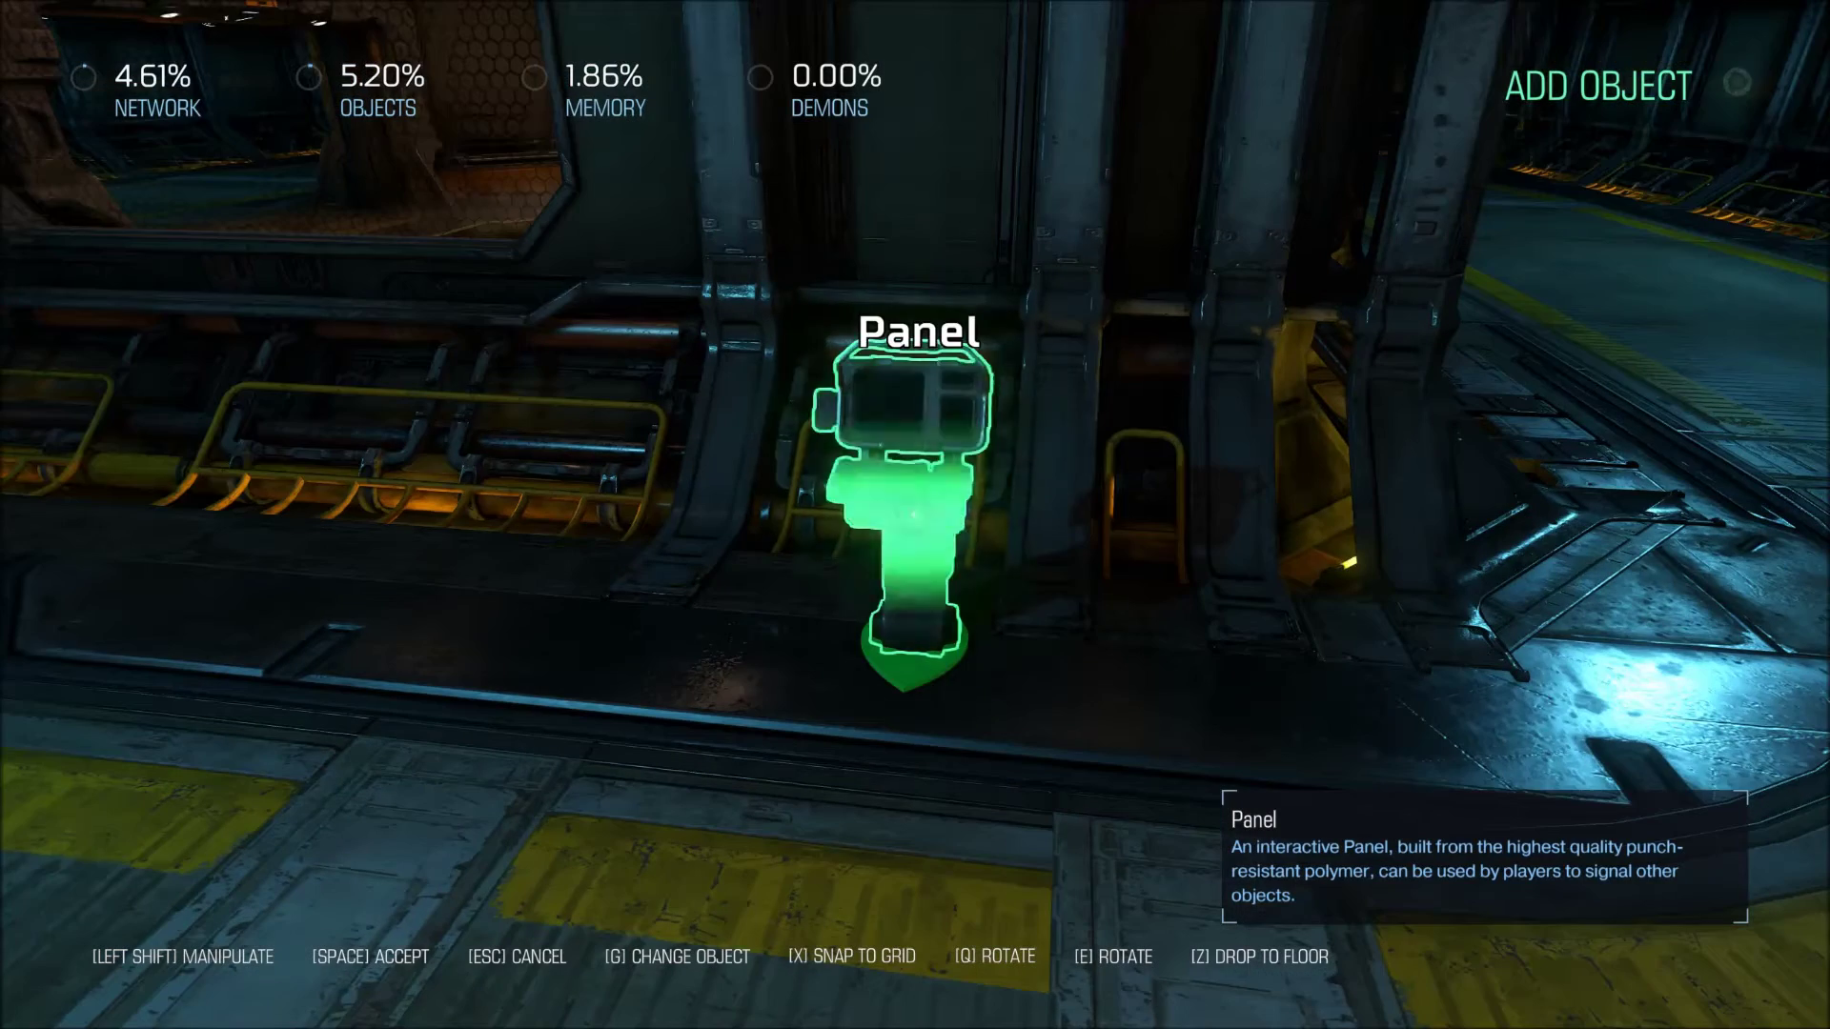
Place the panel on the dark floor strip against the wall, between the window and the corner.
{"action": "key", "text": "s"}
{"action": "key", "text": "s"}
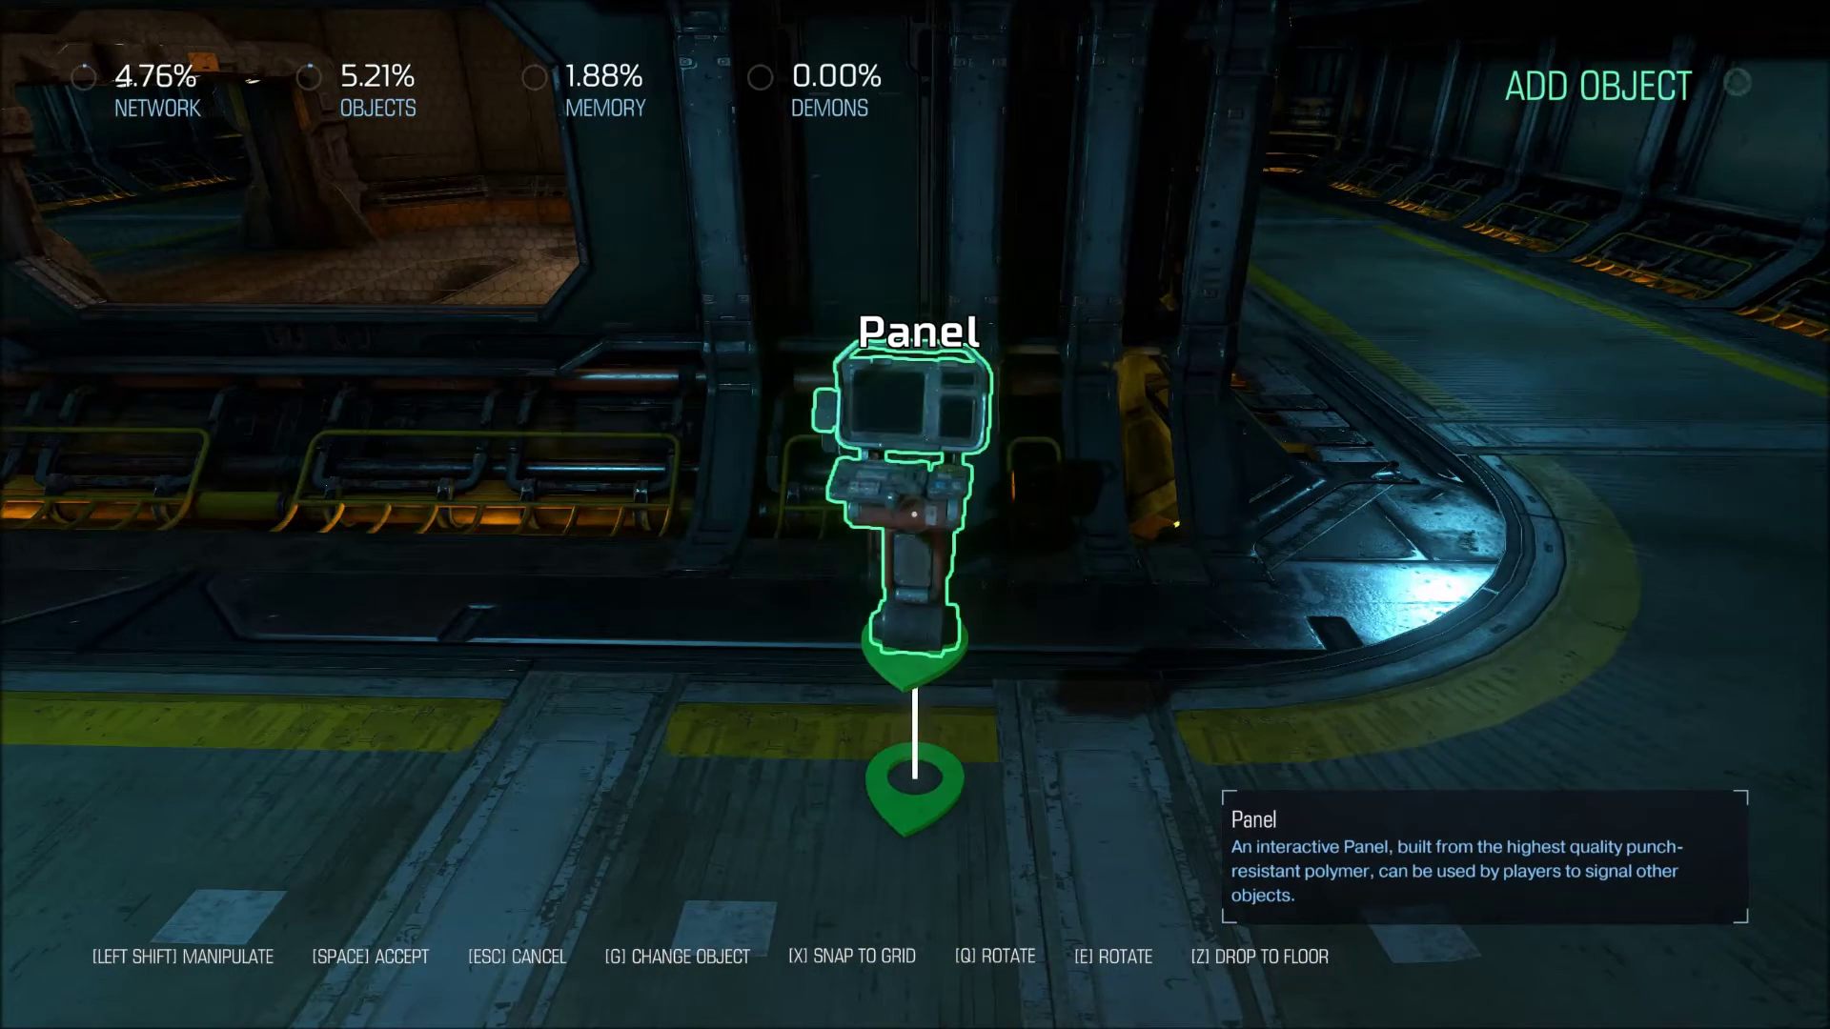
{"action": "key", "text": "space"}
Add a Pressure Plate from the Interactives category and place it on the floor beside the panel.
{"action": "key", "text": "g"}
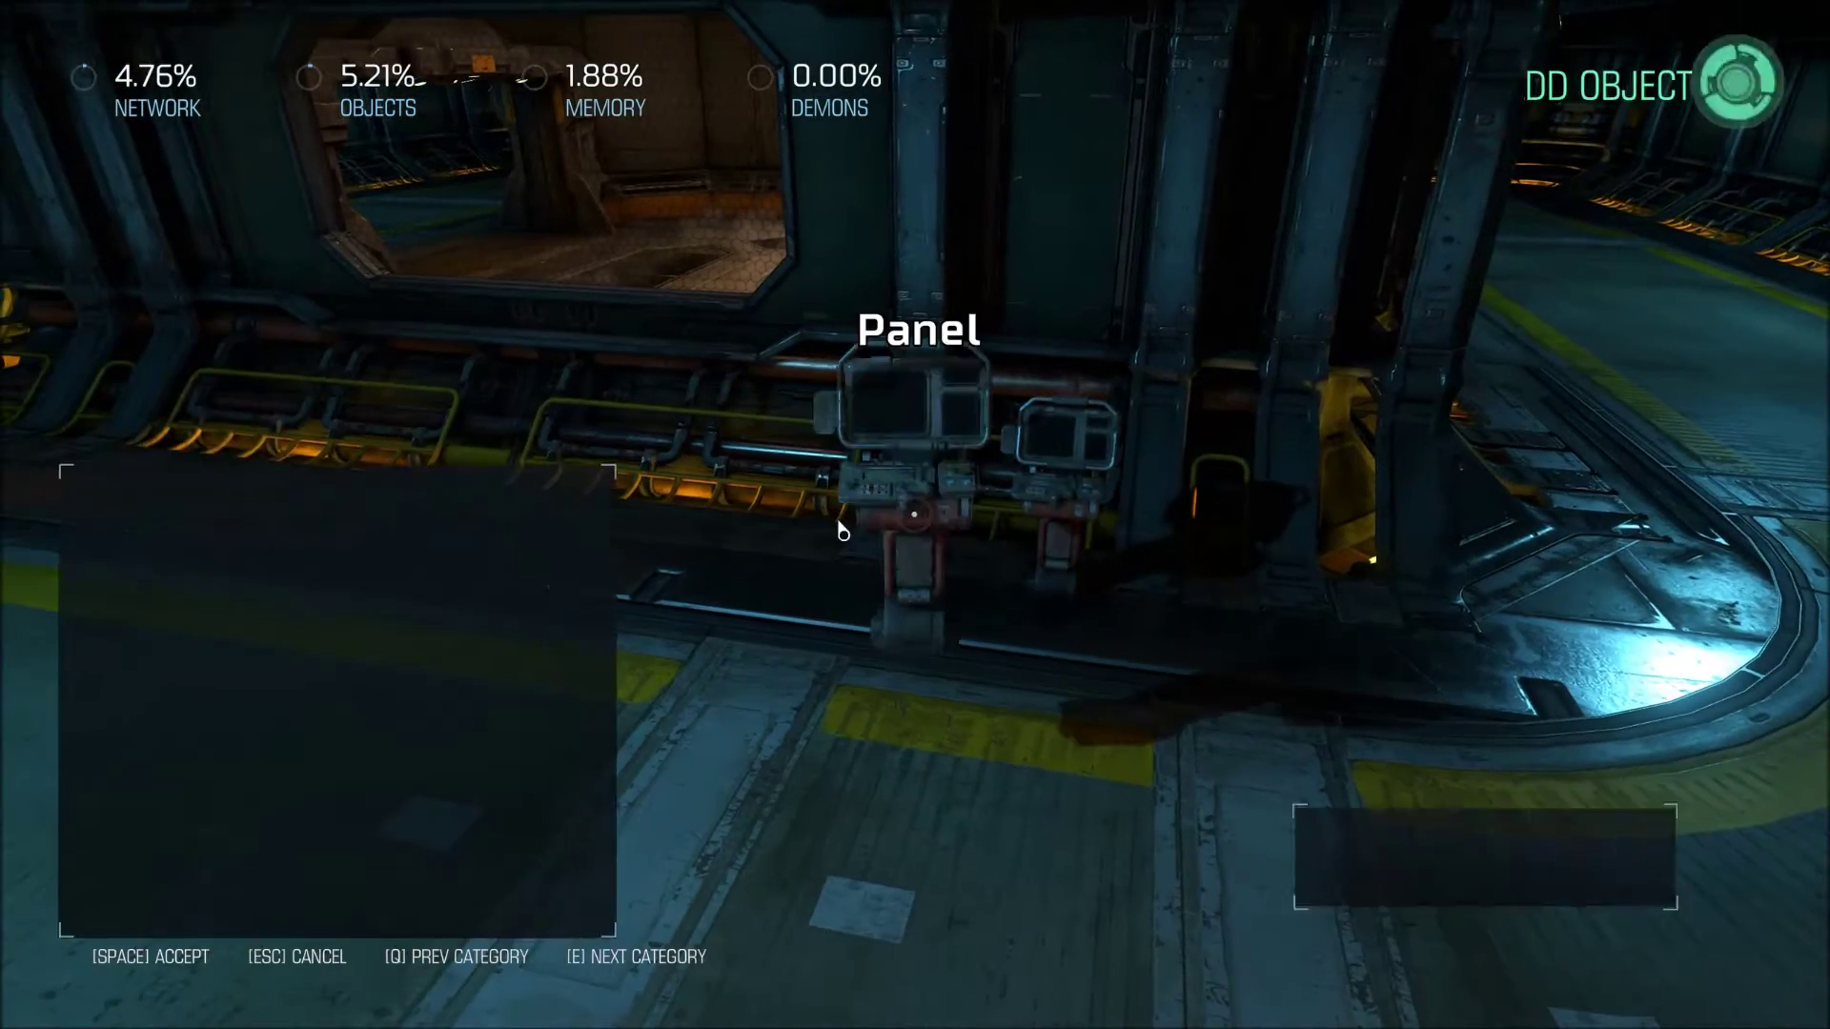
{"action": "key", "text": "d"}
{"action": "key", "text": "d"}
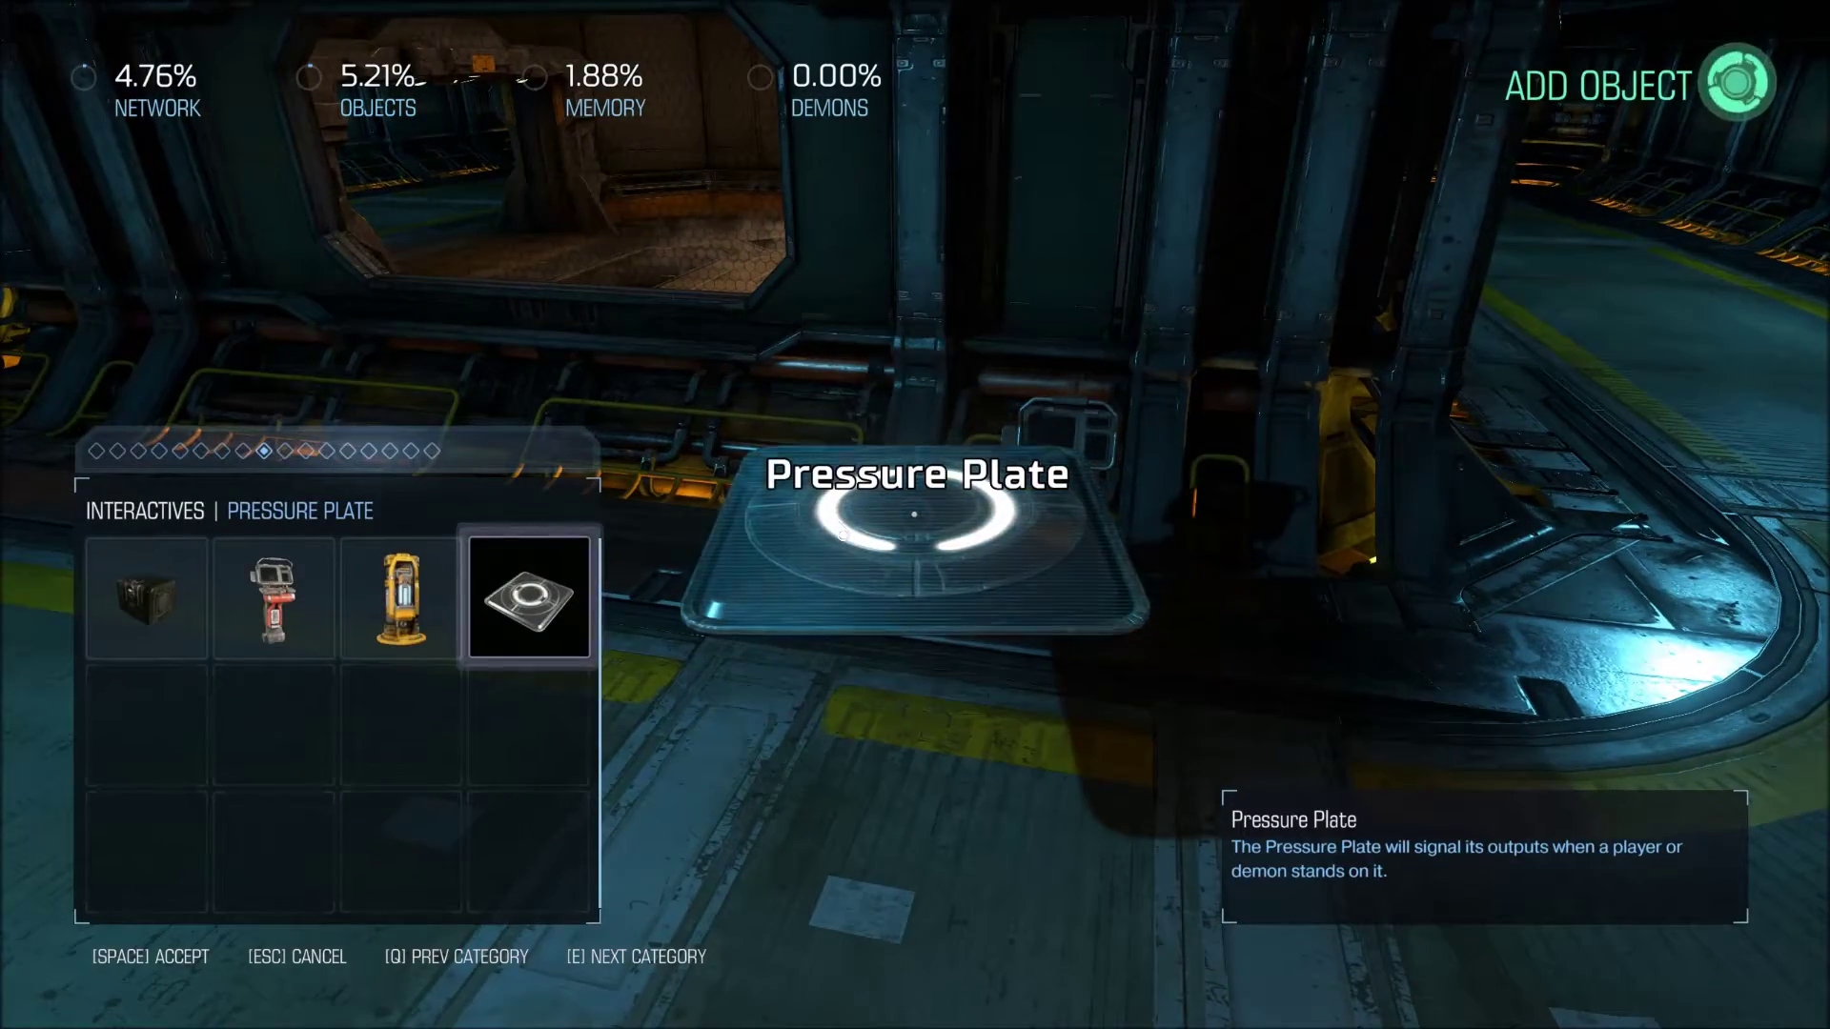
{"action": "key", "text": "space"}
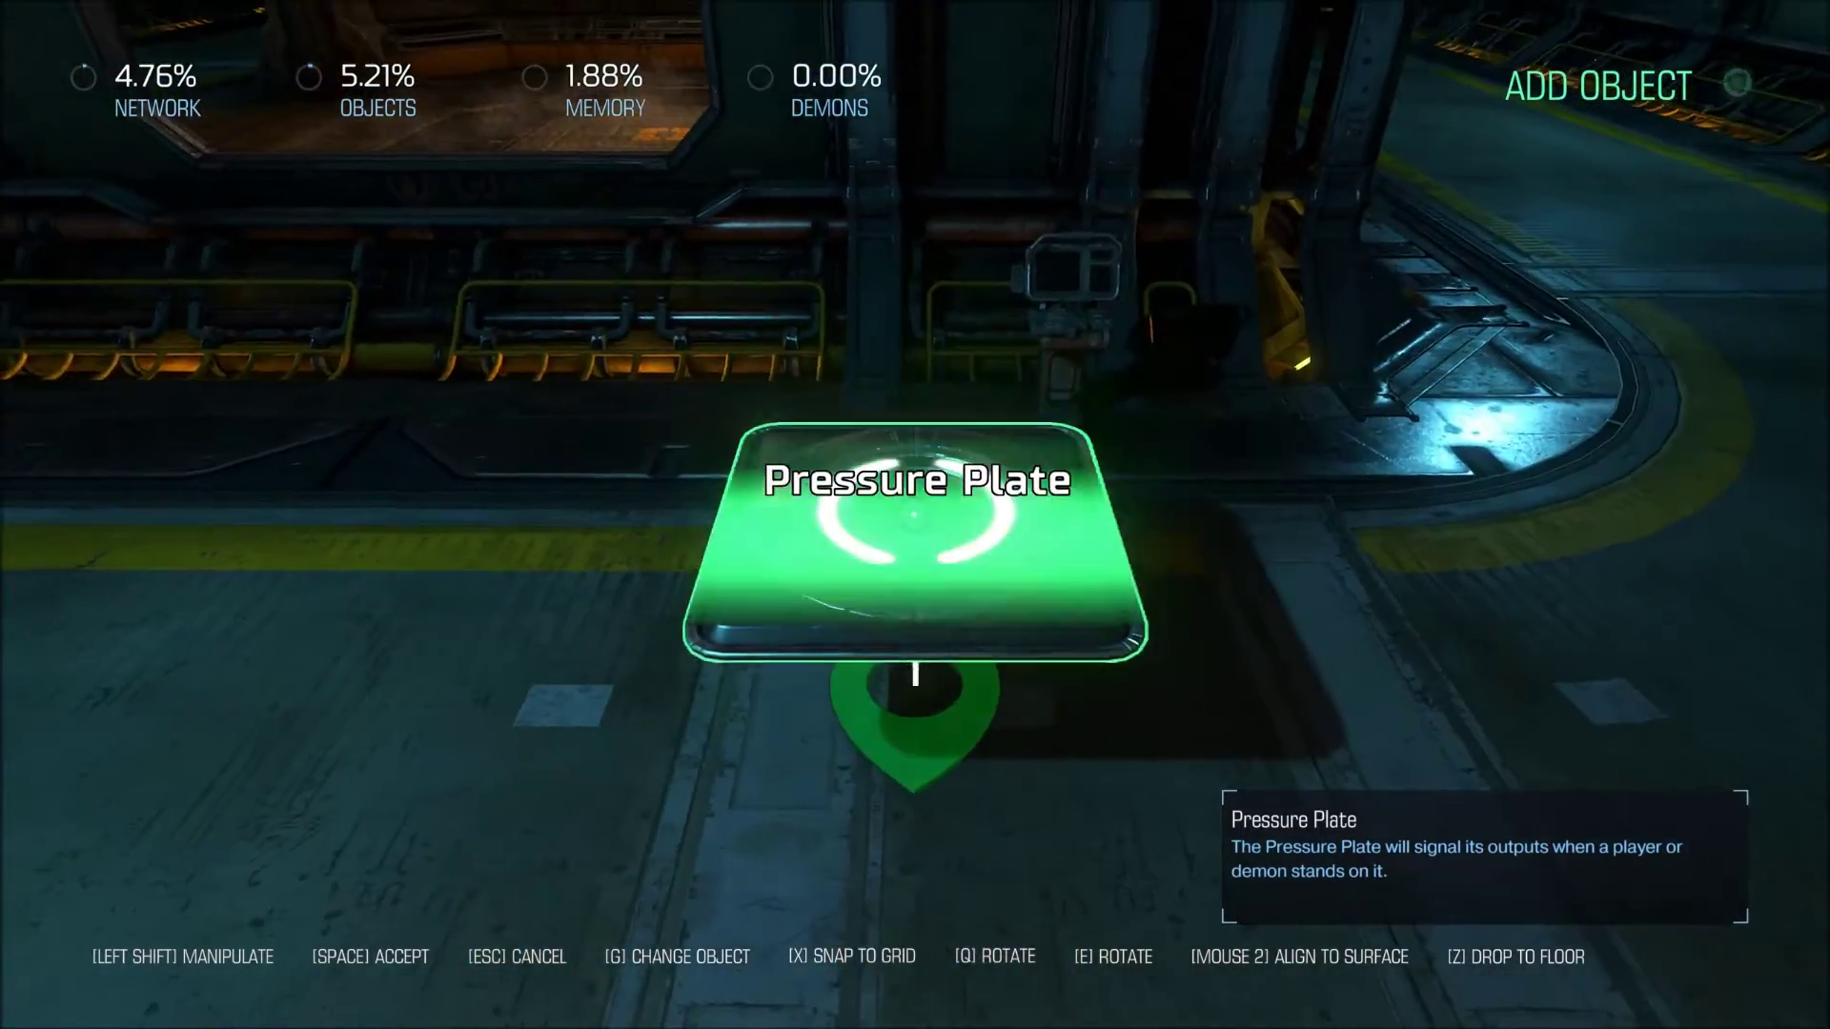
{"action": "key", "text": "w"}
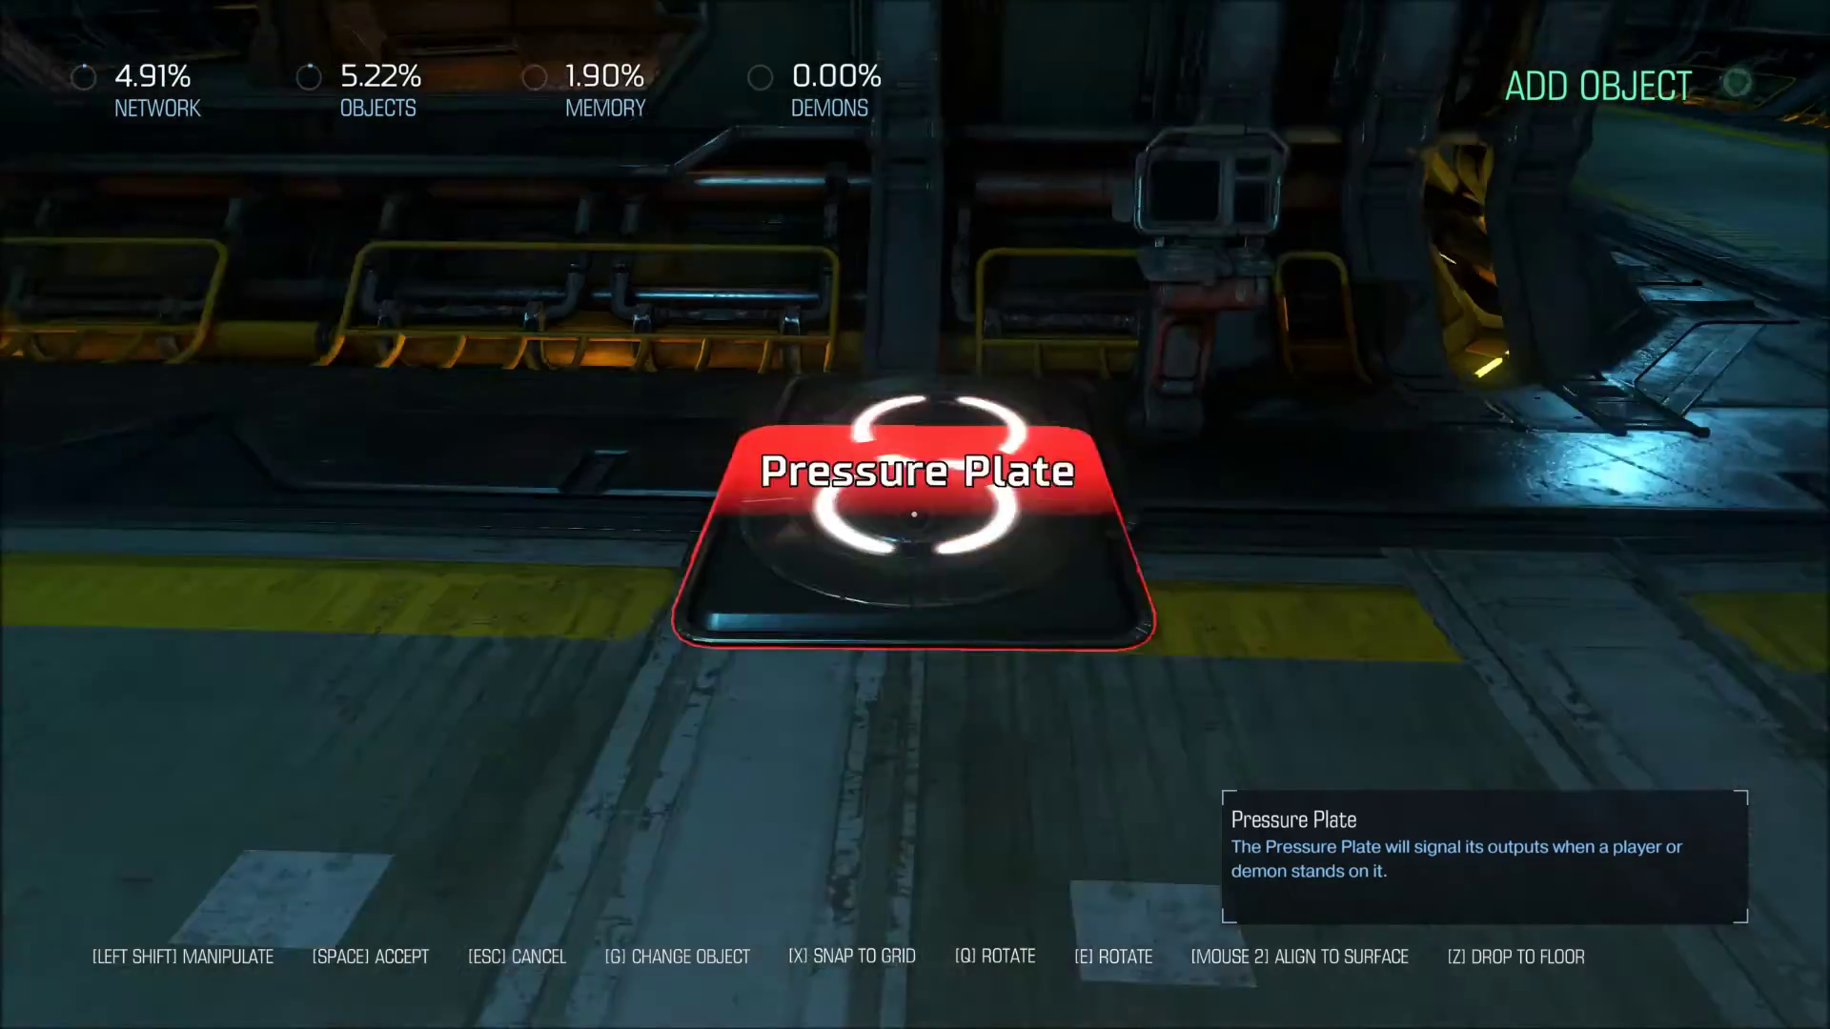
{"action": "key", "text": "space"}
Examine the panel's properties, in particular its Allow Reuse option.
{"action": "key", "text": "w"}
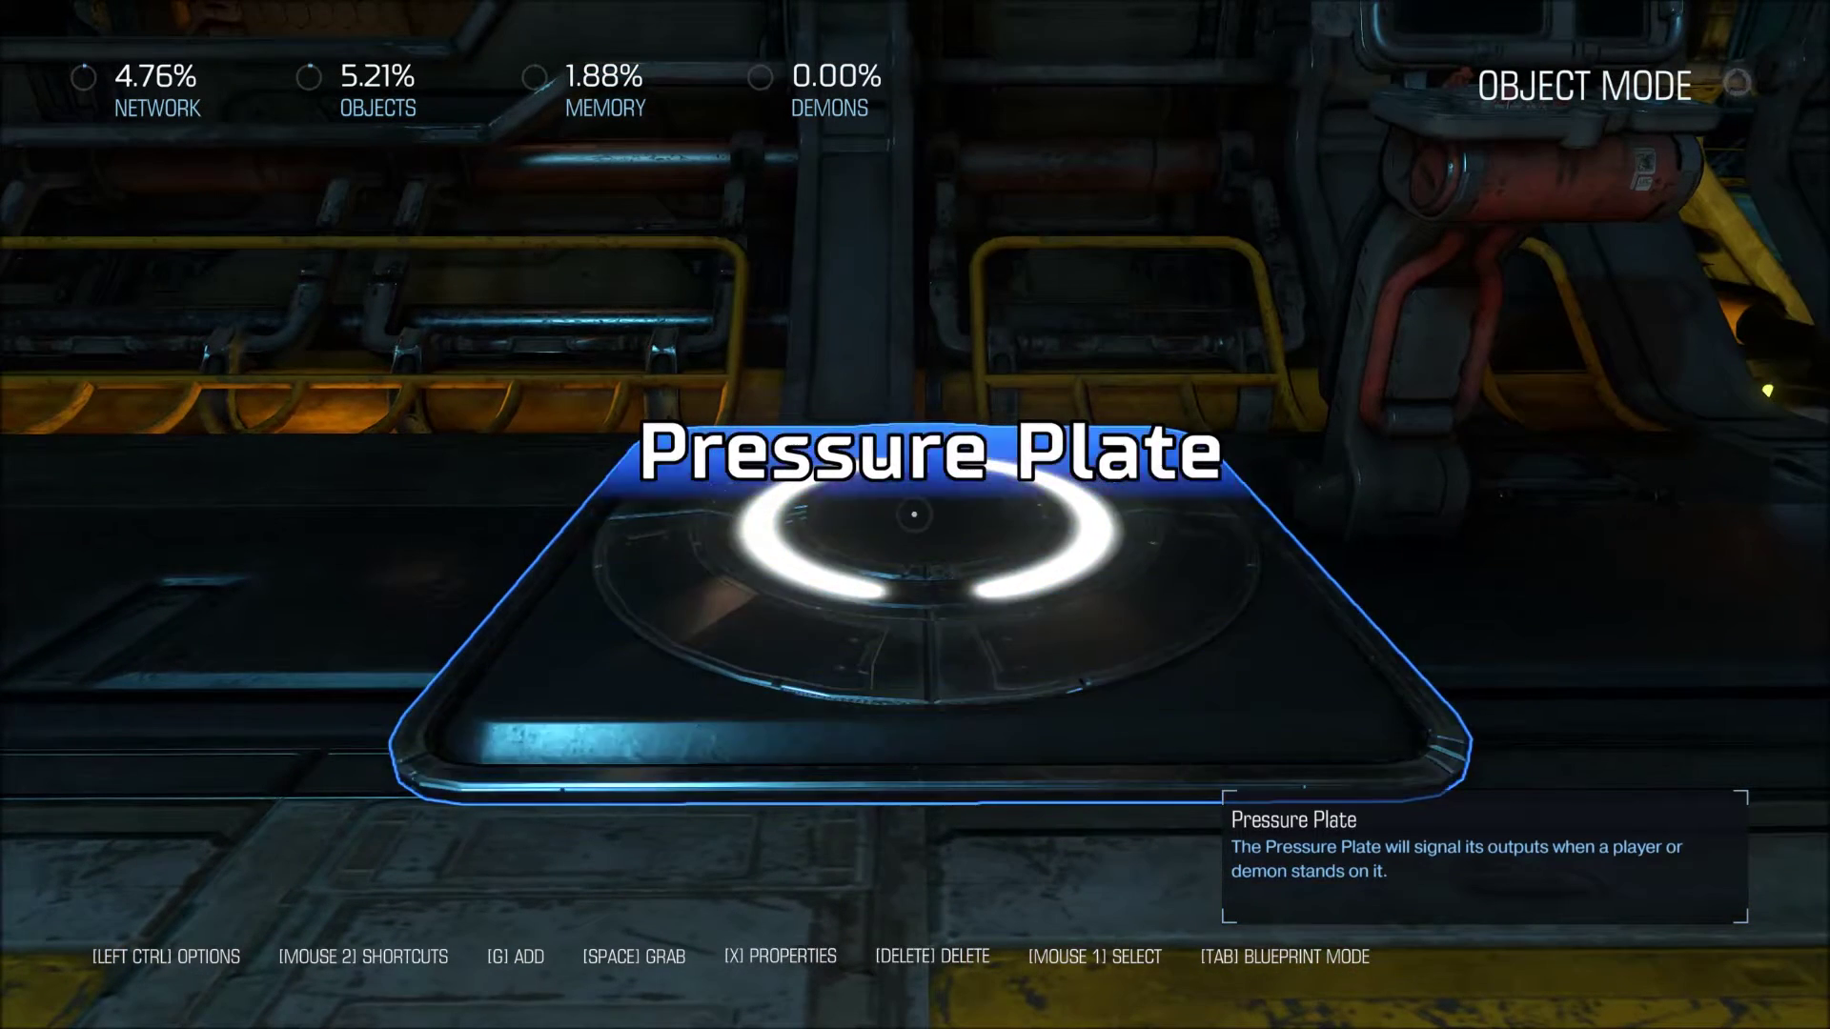
{"action": "key", "text": "s"}
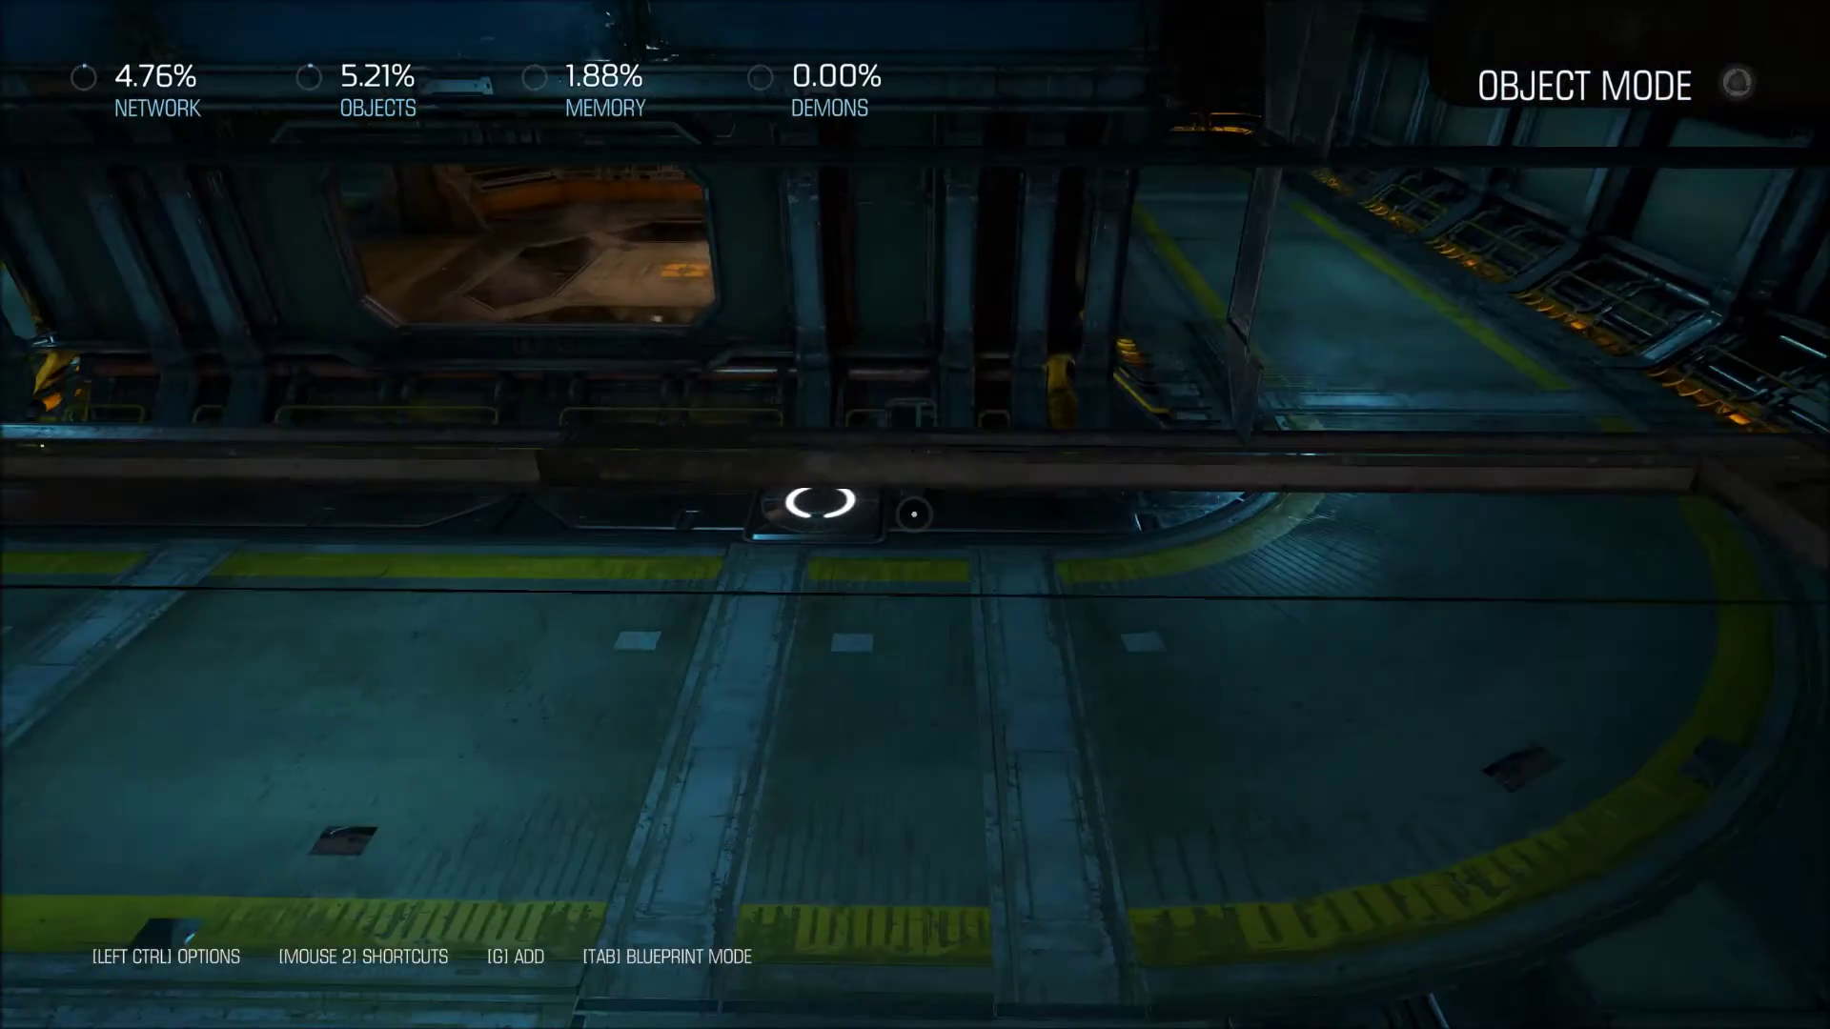
{"action": "key", "text": "w"}
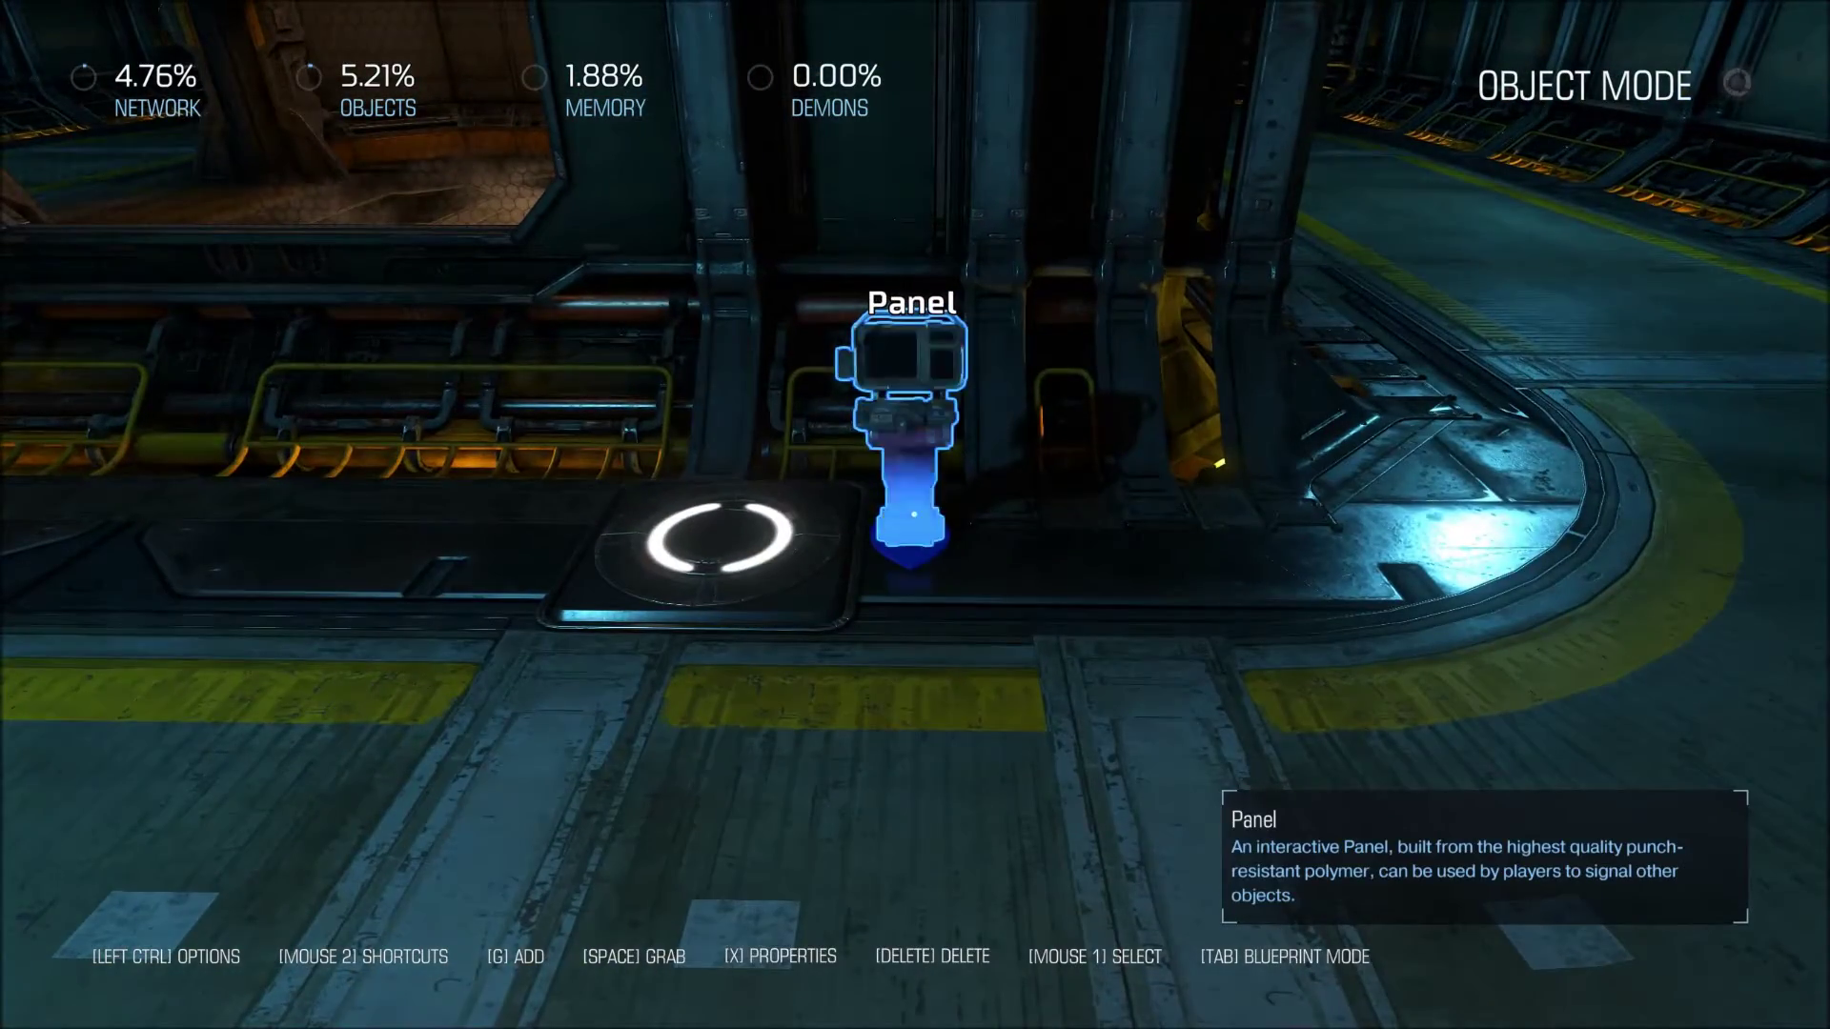
{"action": "scroll", "coordinate": [913, 515], "scroll_direction": "up", "scroll_amount": 3}
{"action": "key", "text": "x"}
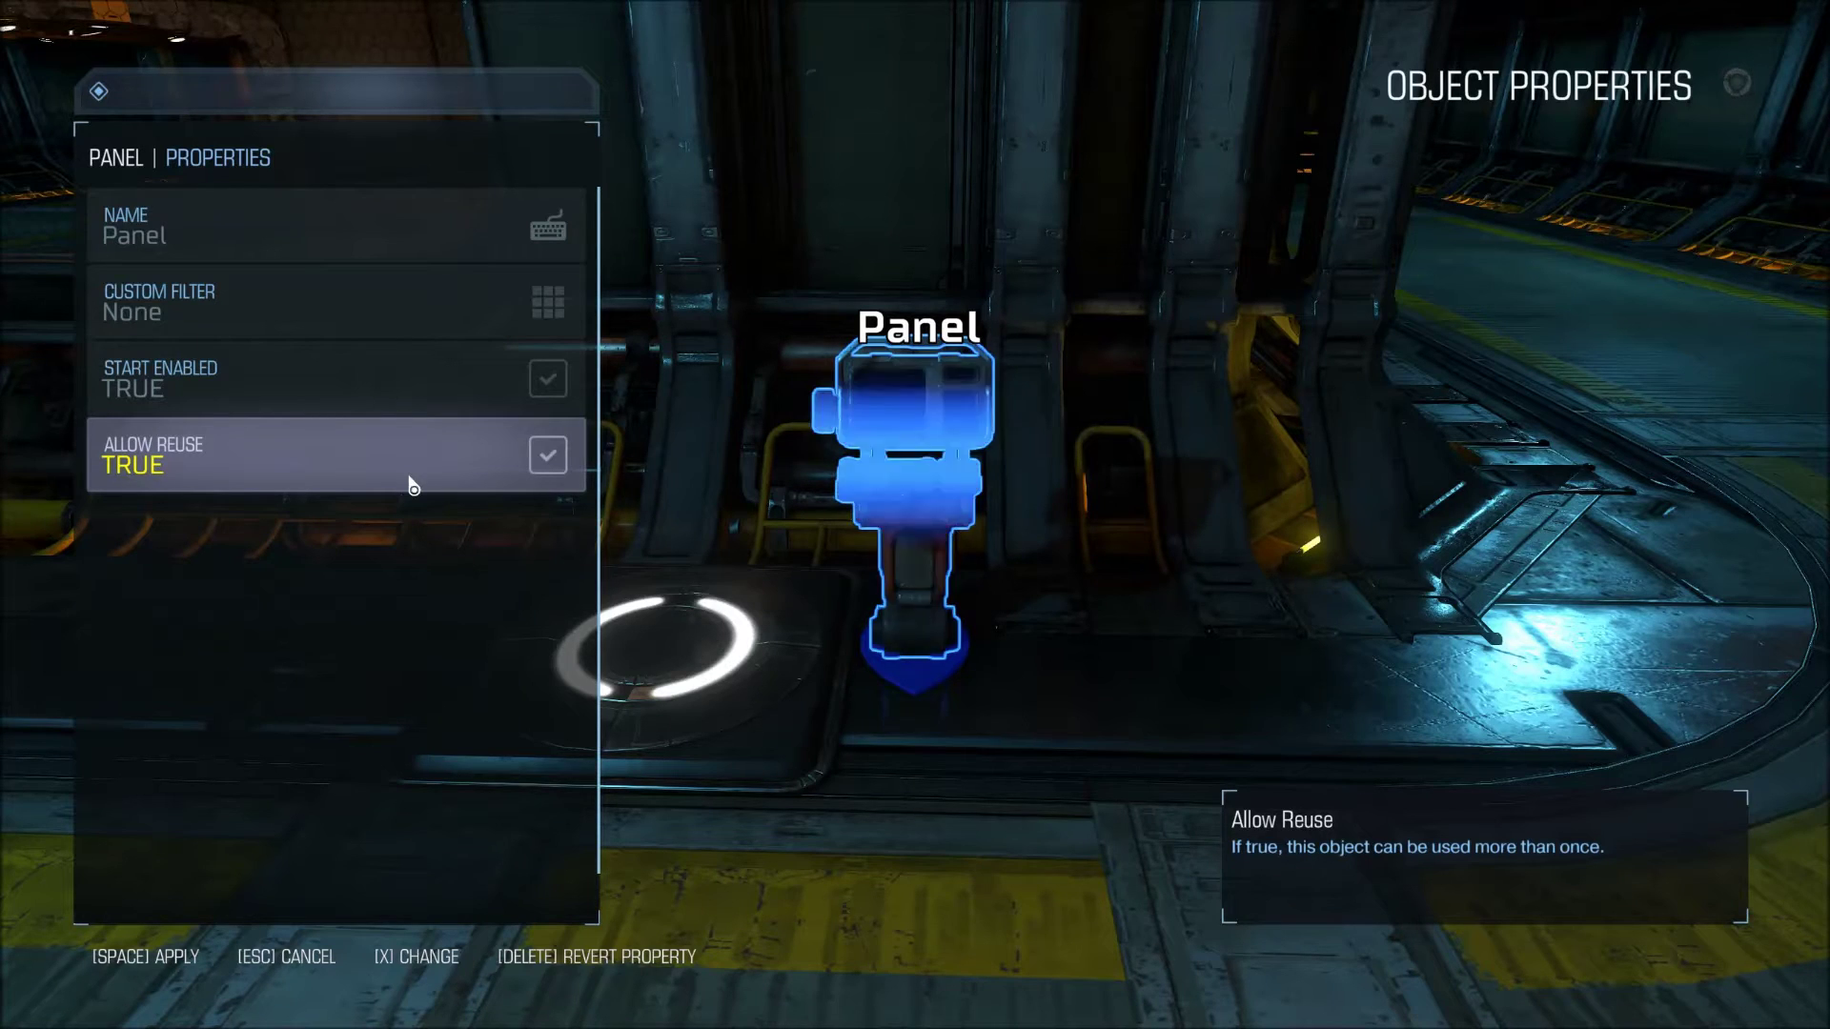
{"action": "key", "text": "space"}
Start a logic chain from the panel using its On Used output.
{"action": "key", "text": "s"}
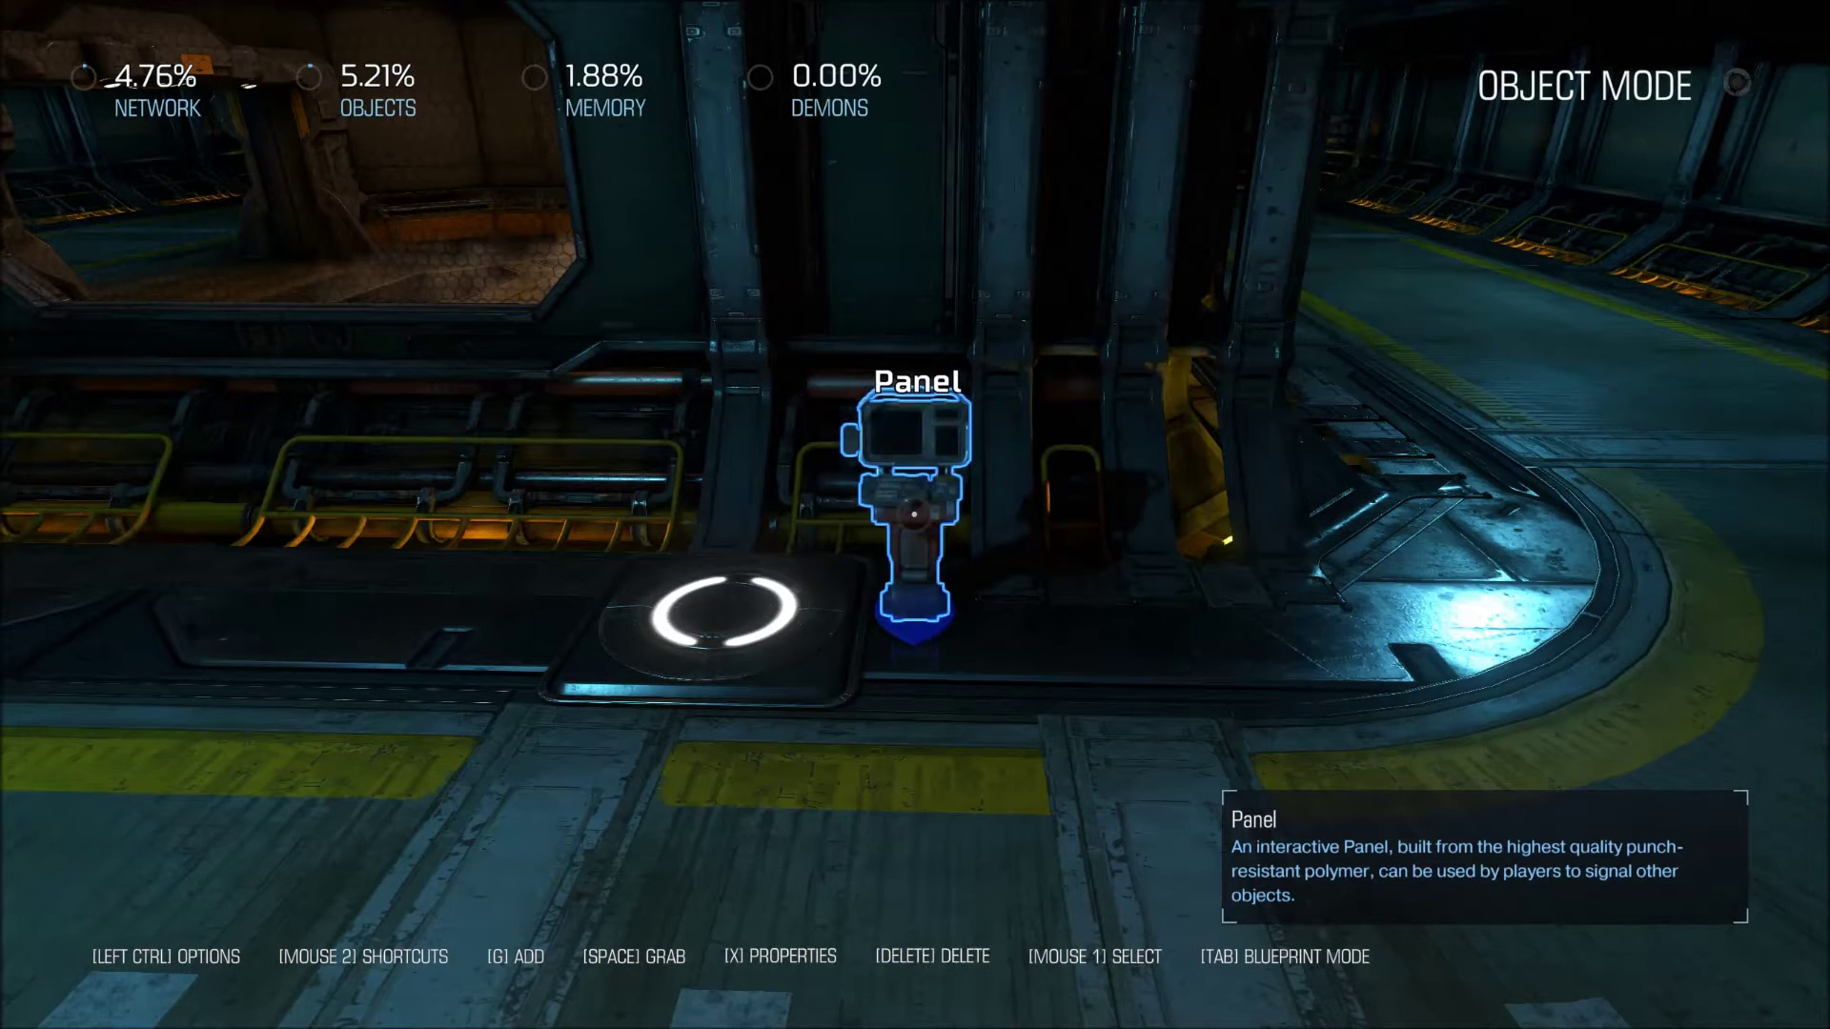
{"action": "key", "text": "w"}
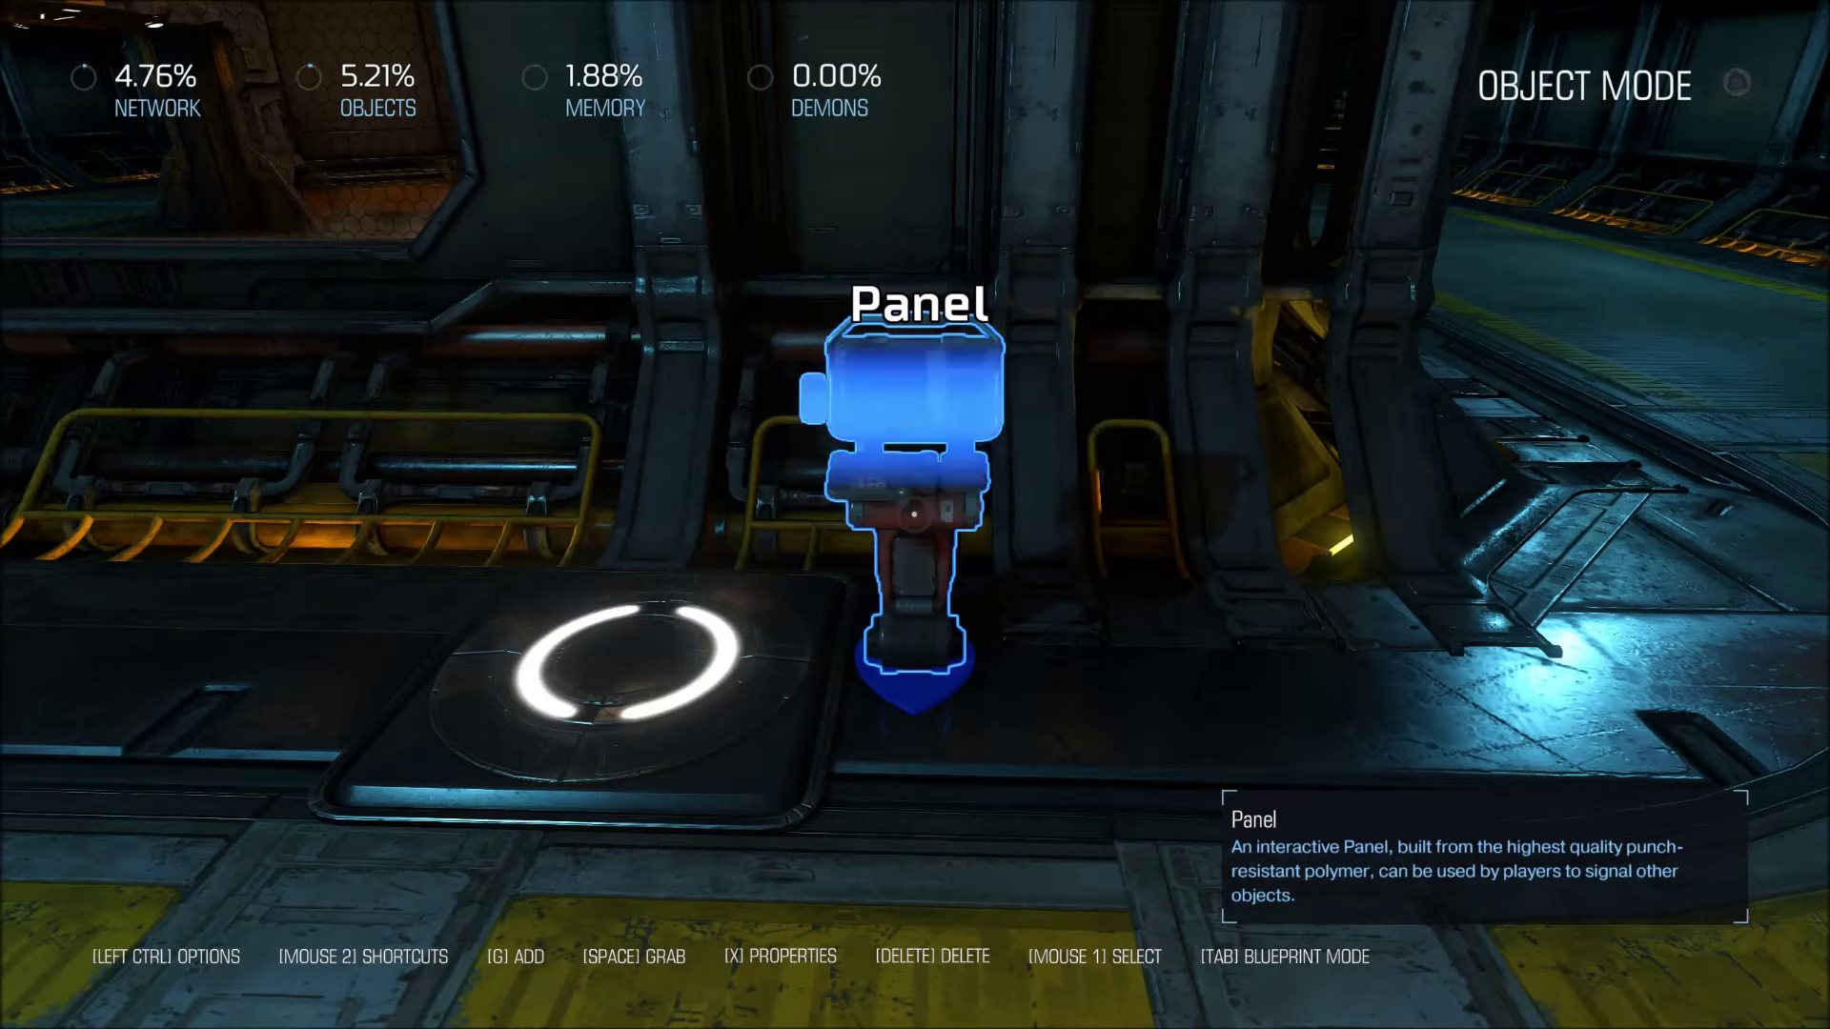
{"action": "key", "text": "s"}
{"action": "key", "text": "s"}
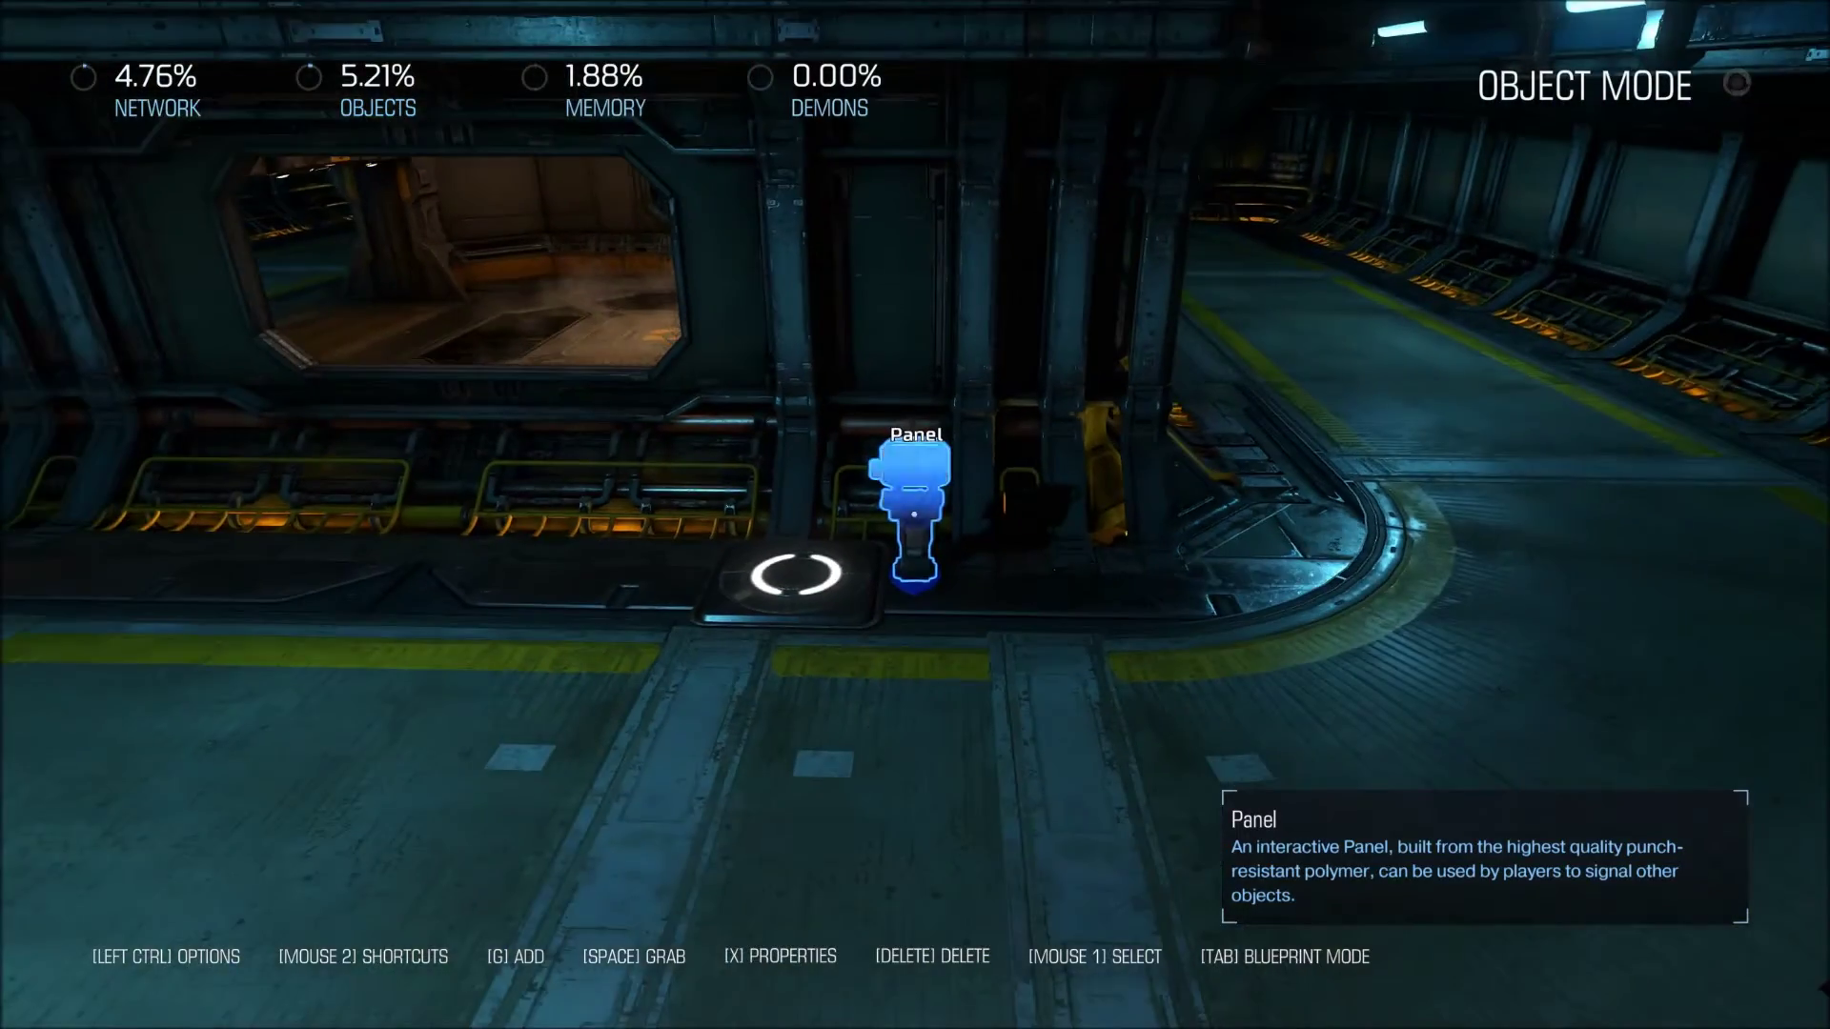
{"action": "key", "text": "w"}
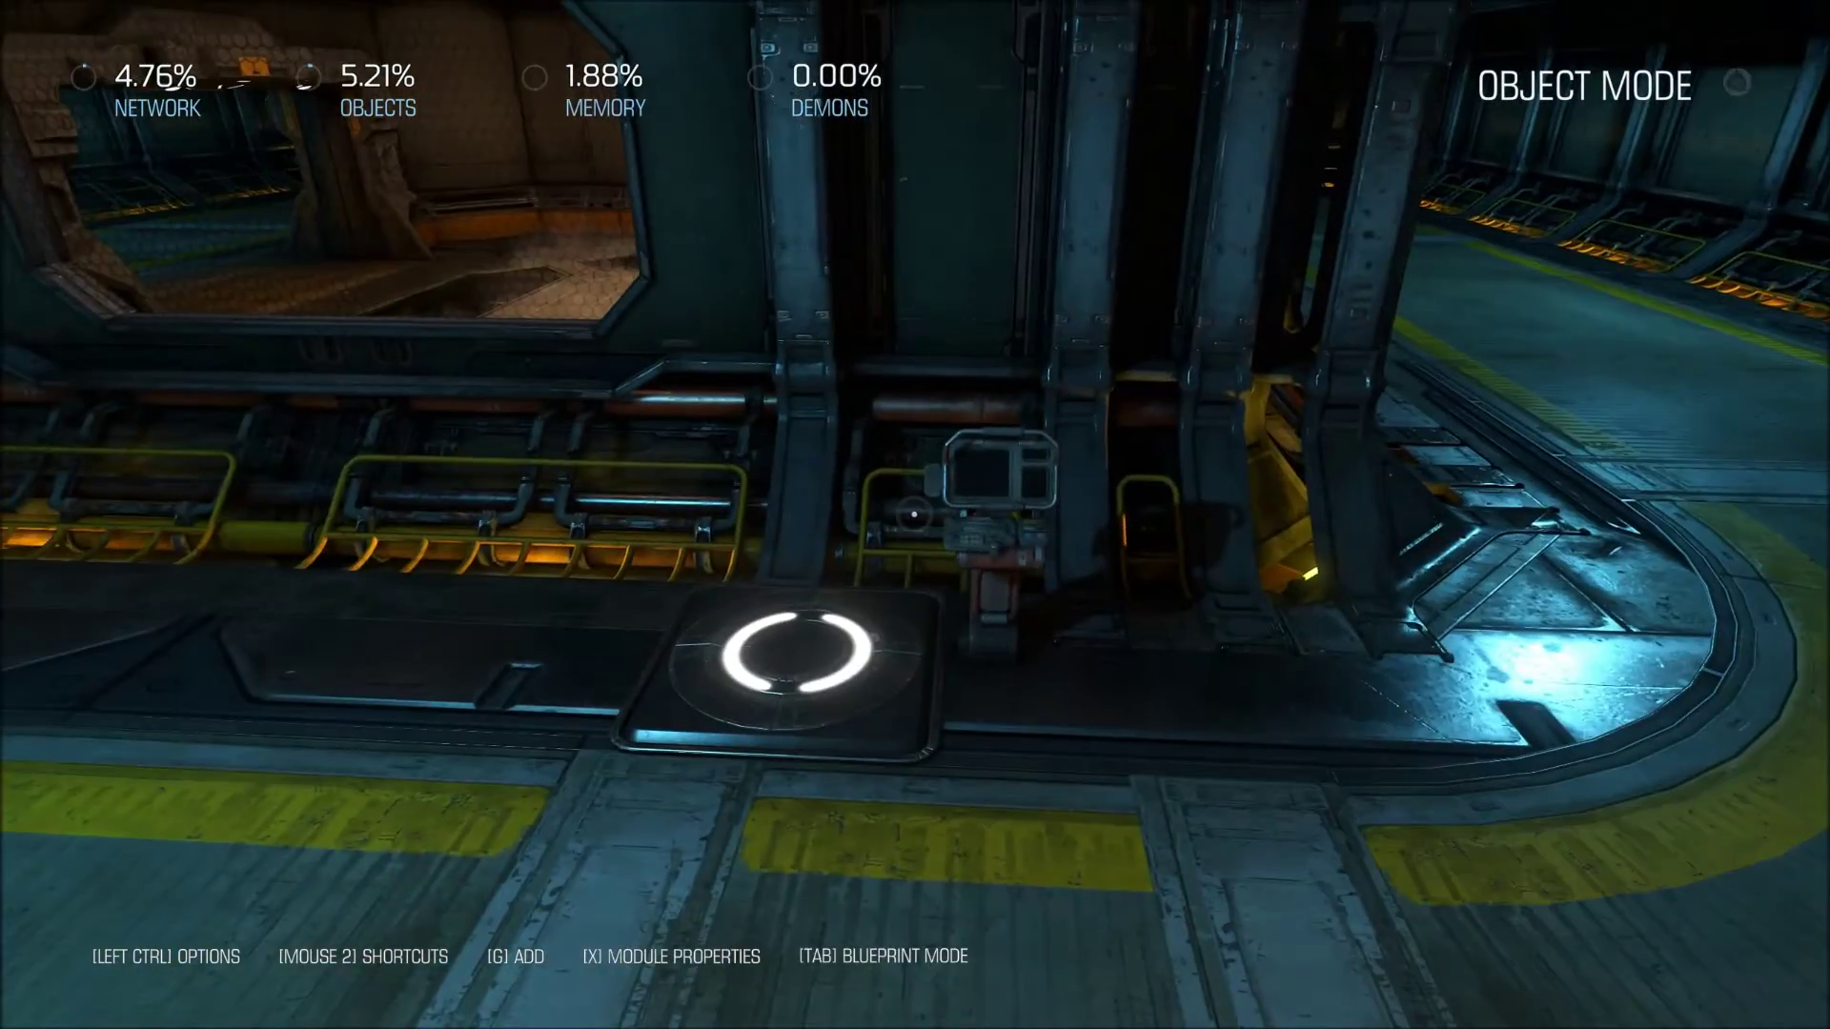
{"action": "right_click", "coordinate": [913, 515]}
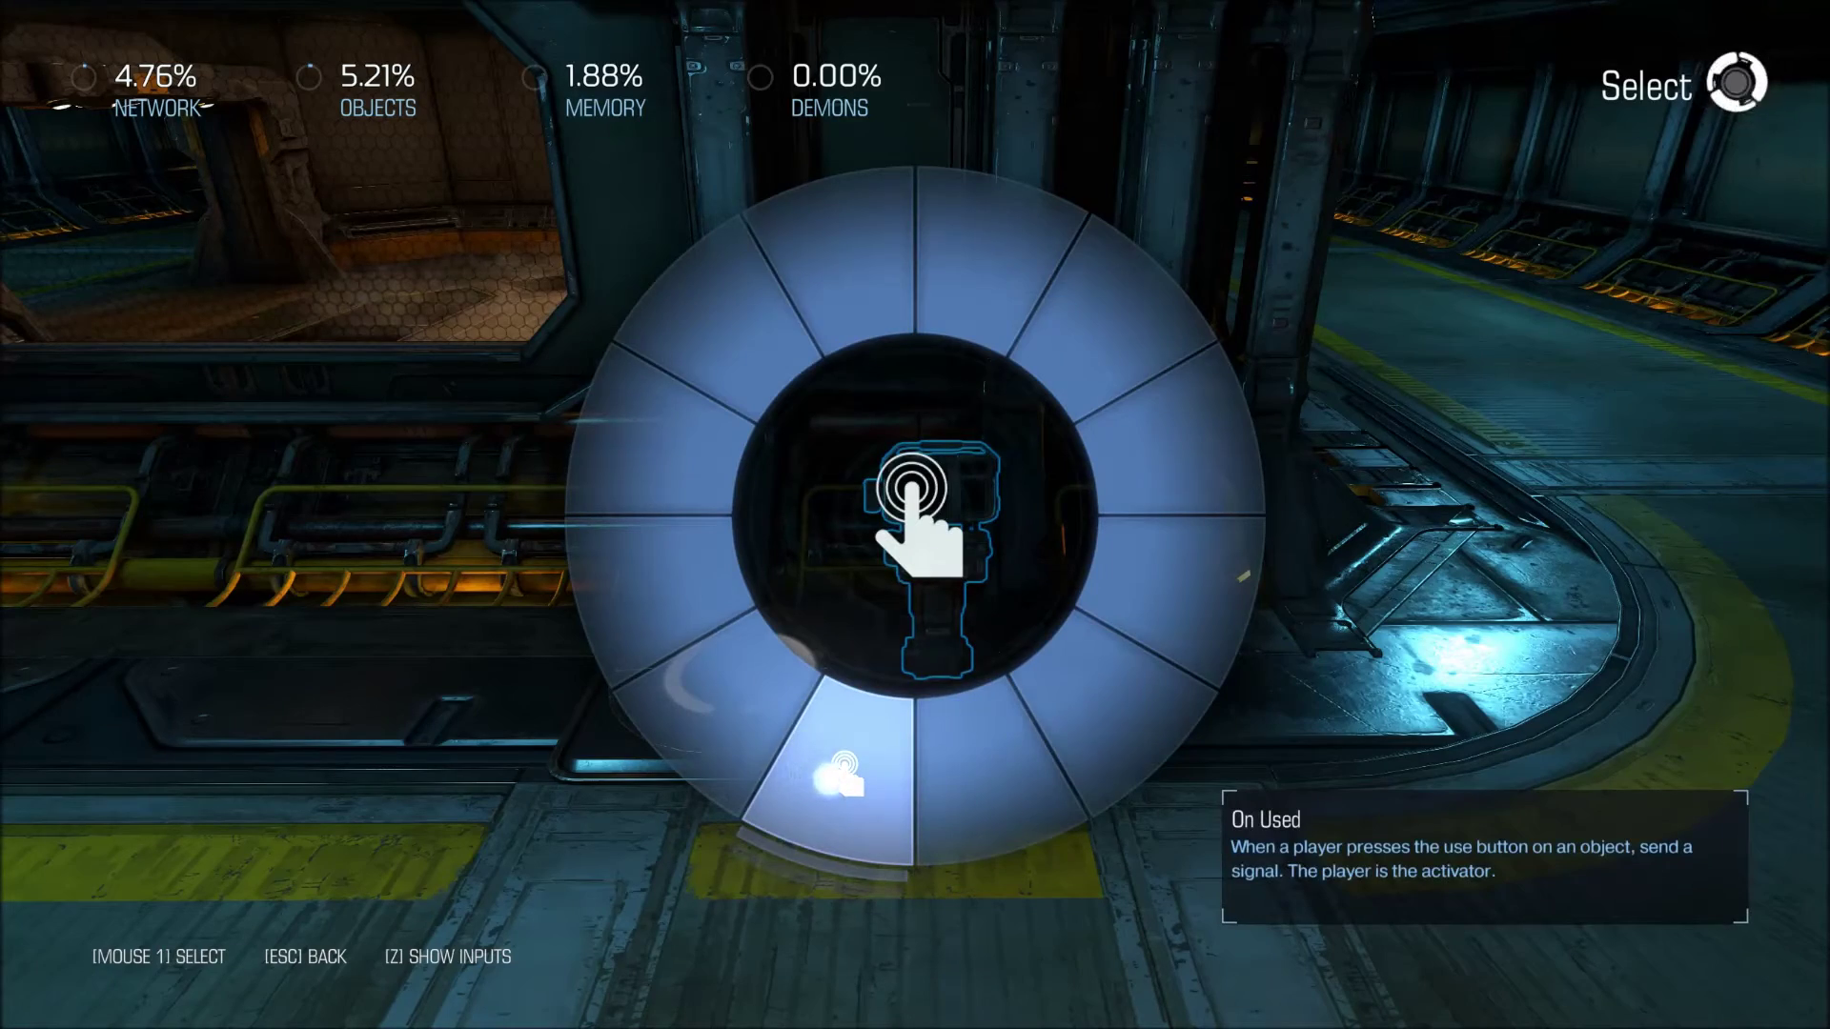
{"action": "left_click", "coordinate": [913, 515]}
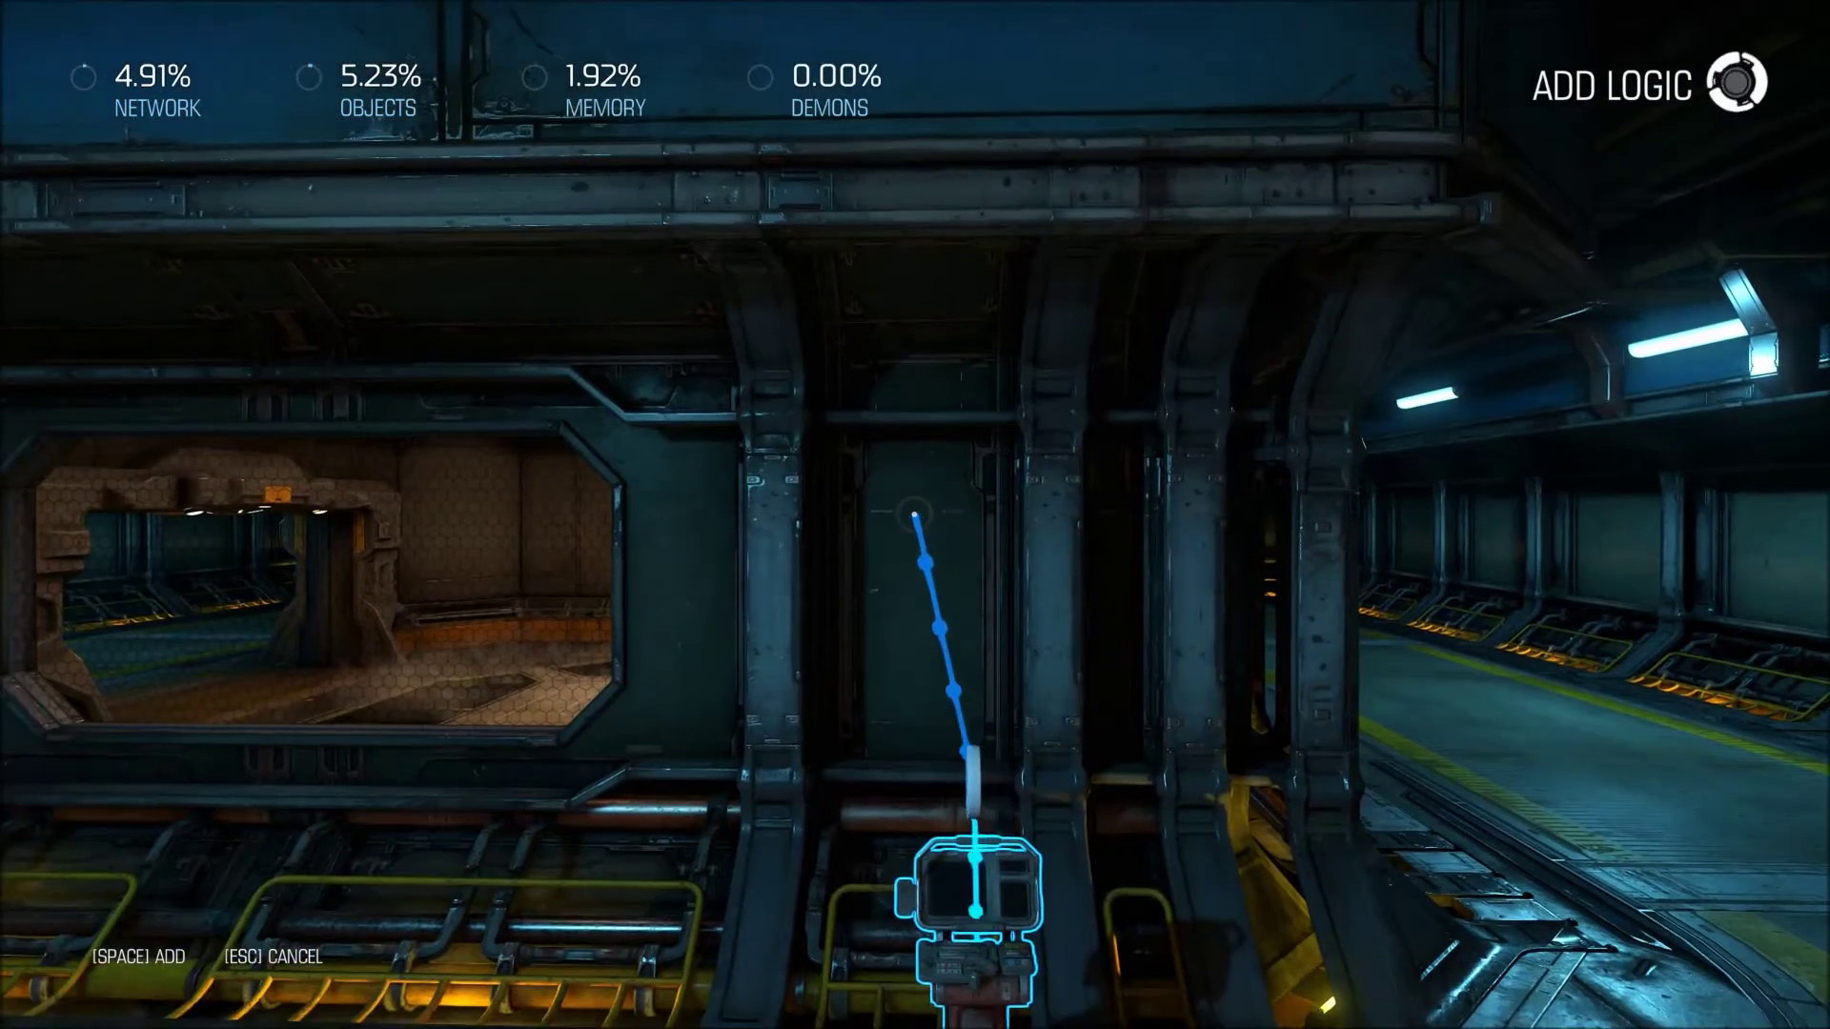
Choose the Player Resource from the Variables category as the new target object of the panel's logic chain.
{"action": "key", "text": "space"}
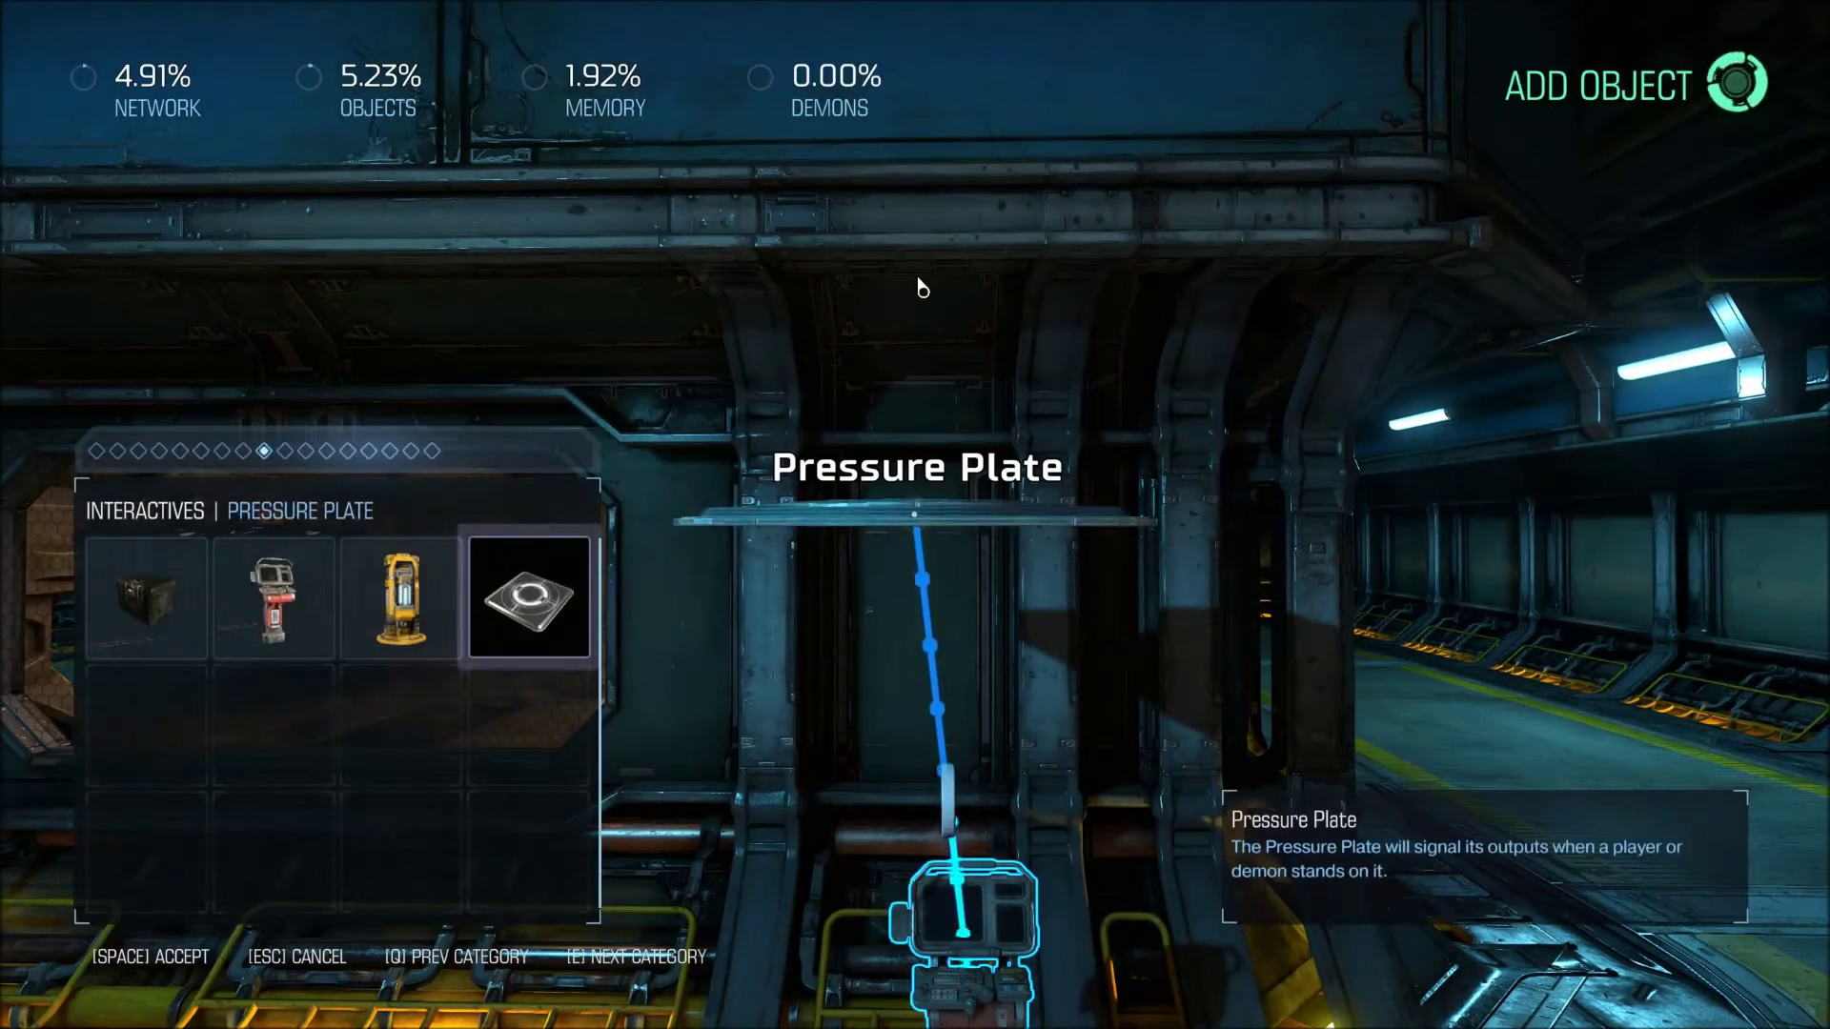
{"action": "key", "text": "e"}
{"action": "key", "text": "e"}
{"action": "key", "text": "e"}
{"action": "key", "text": "e"}
{"action": "key", "text": "e"}
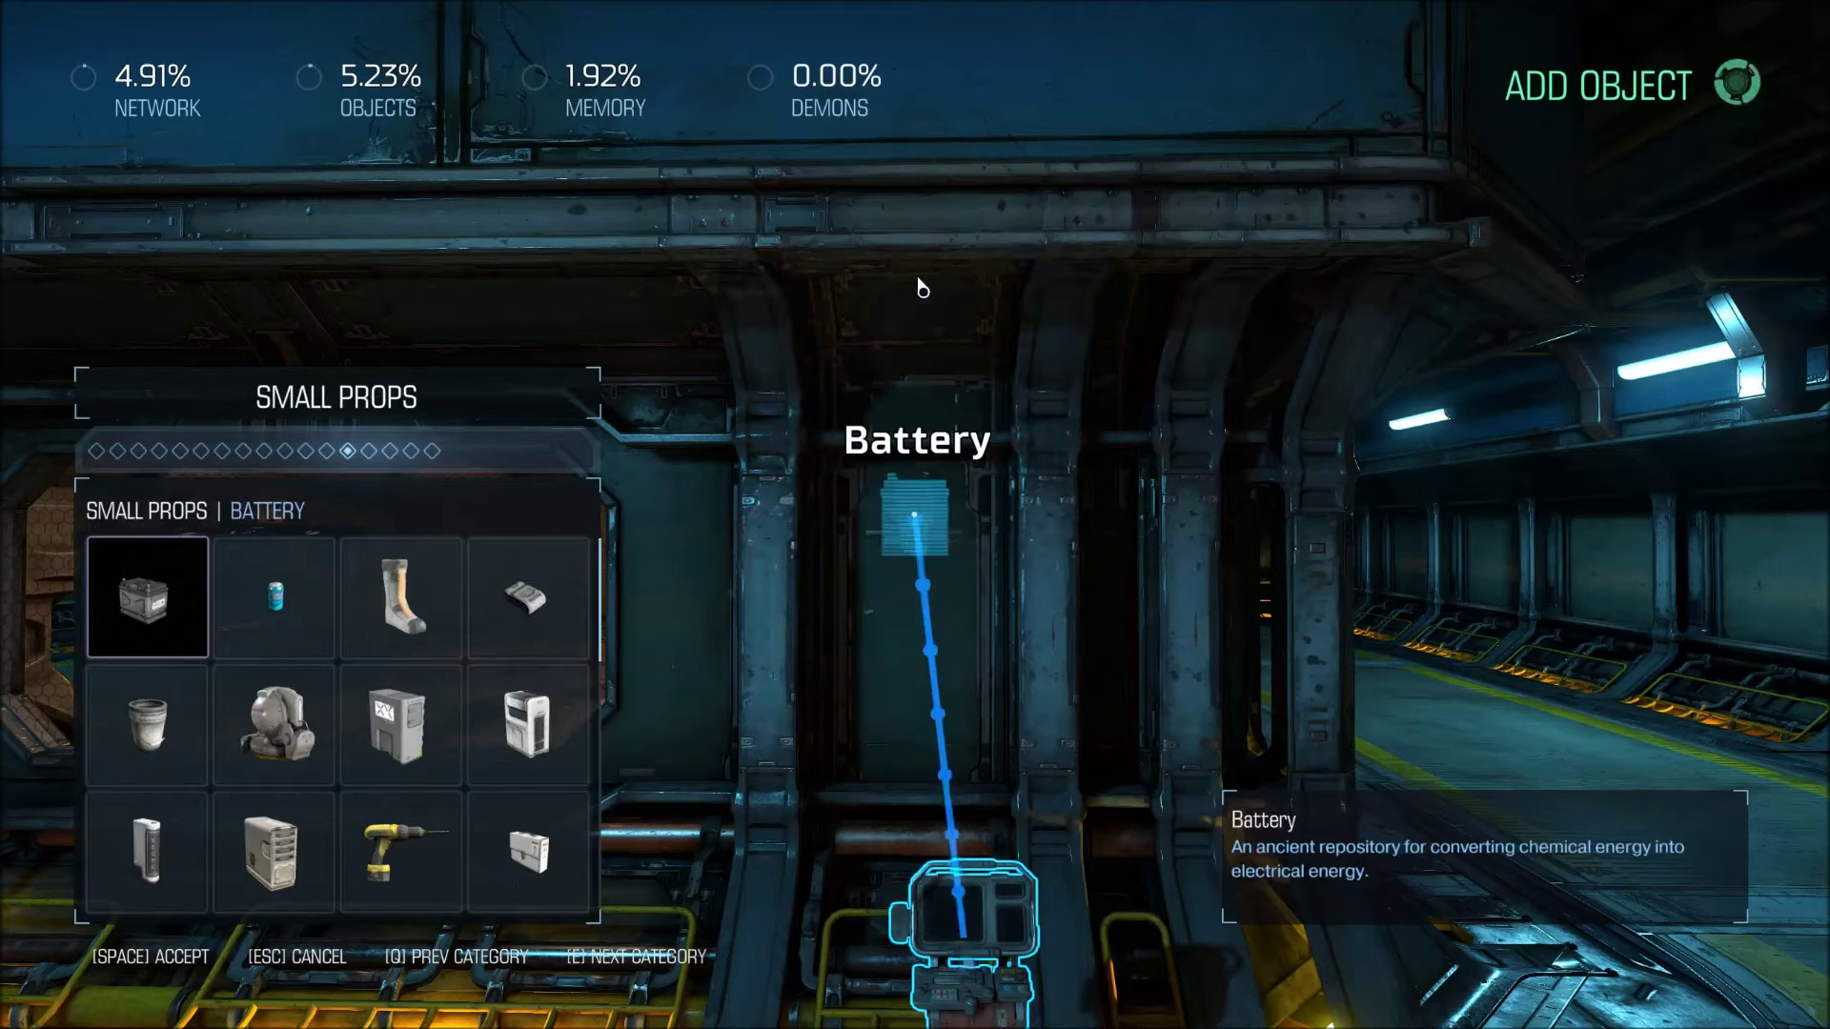
{"action": "key", "text": "e"}
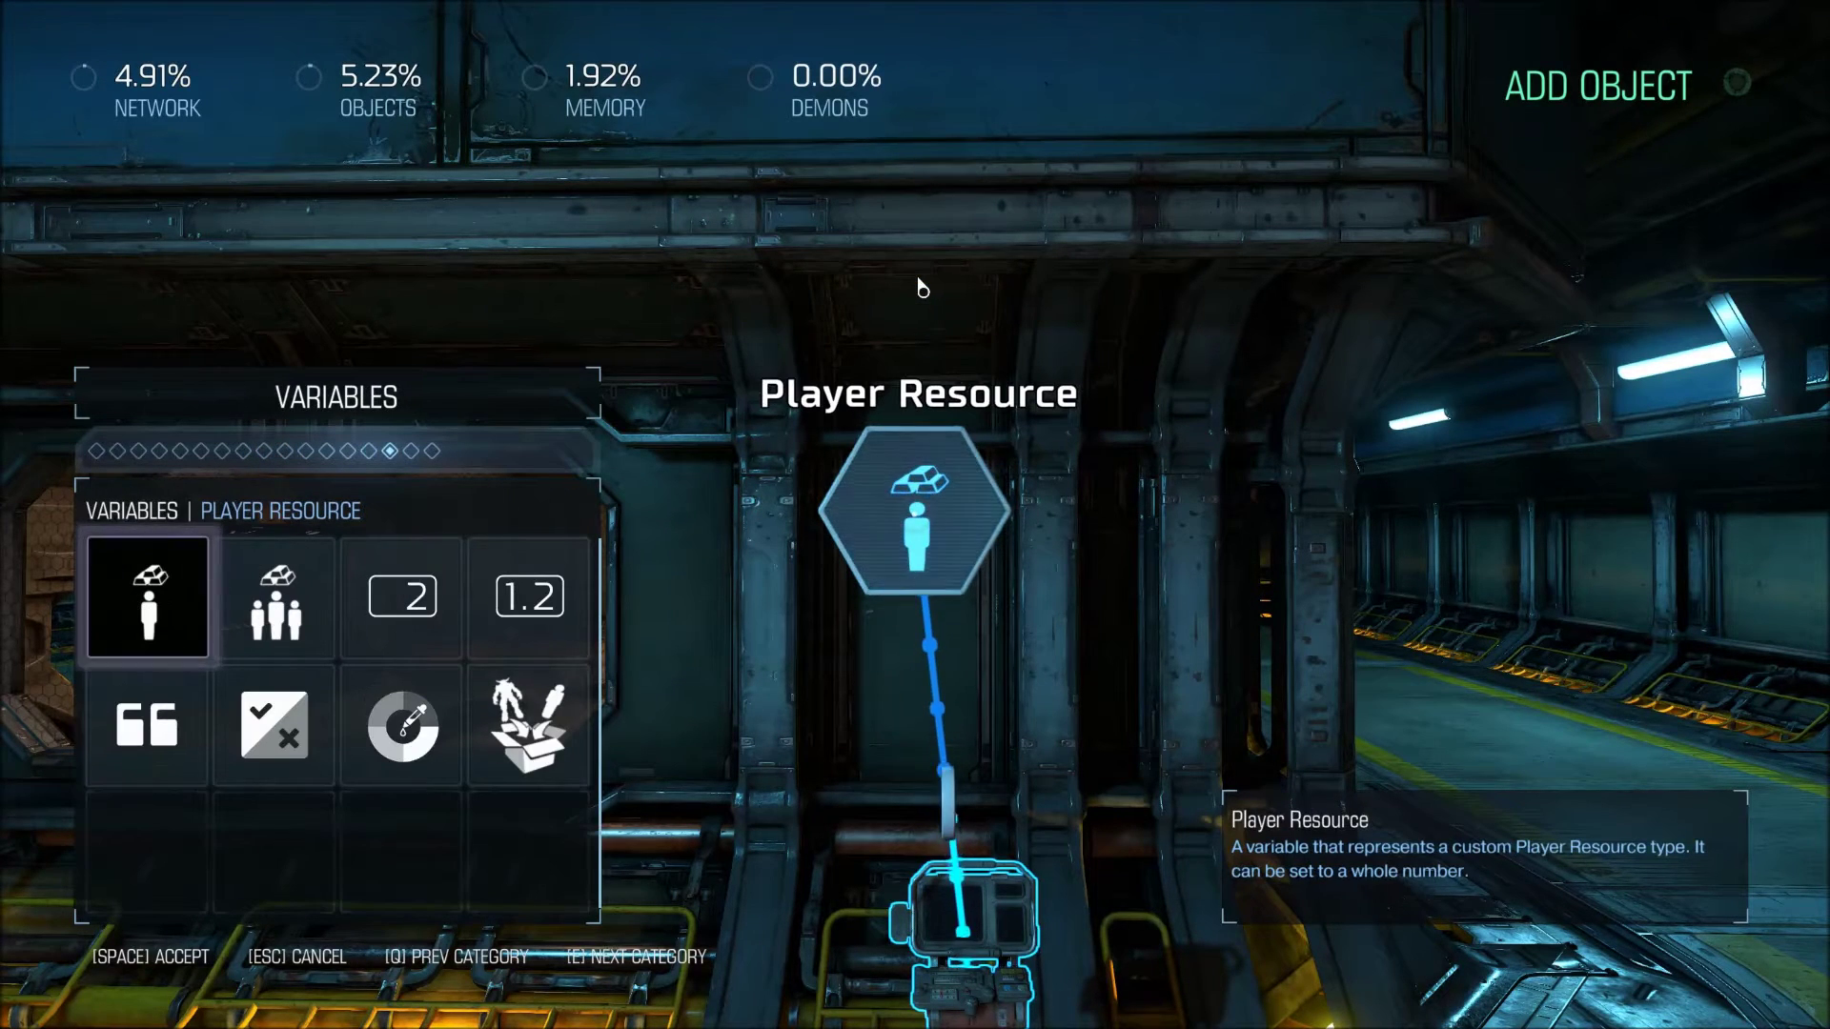
{"action": "key", "text": "space"}
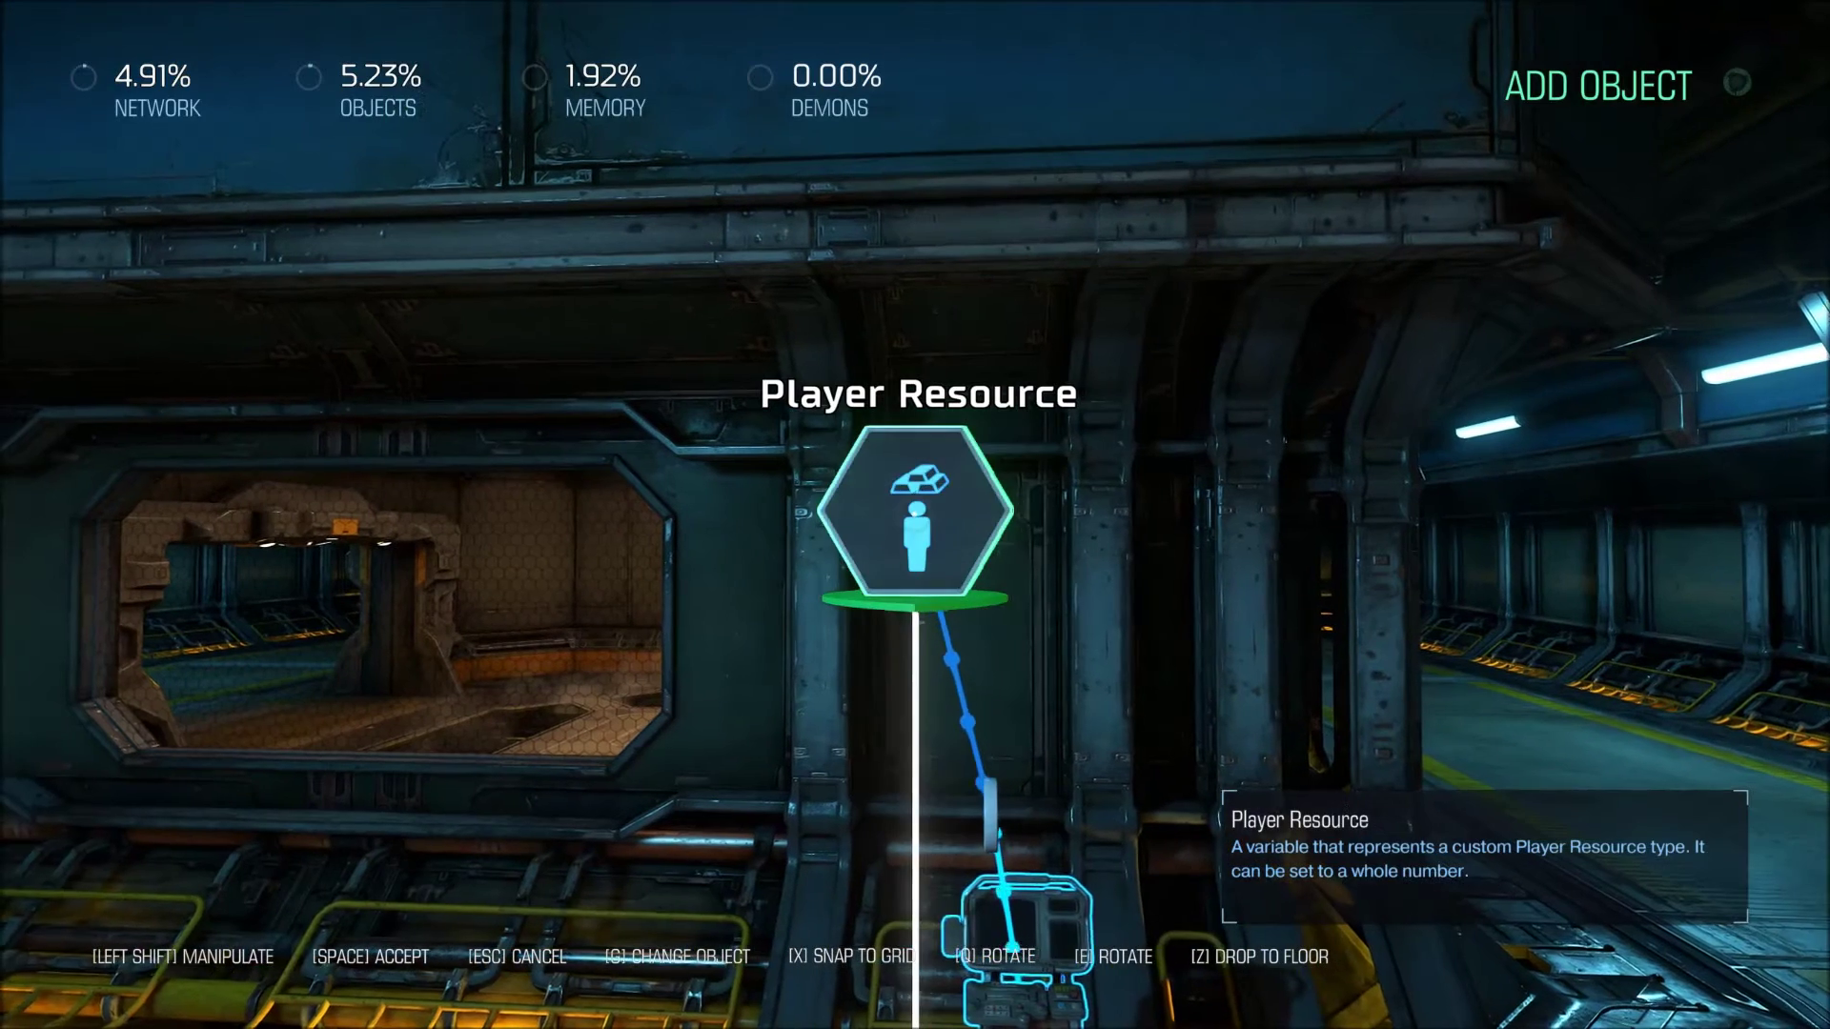
Place the player resource above the panel as a CASH reference and connect the chain to its Spend input.
{"action": "key", "text": "space"}
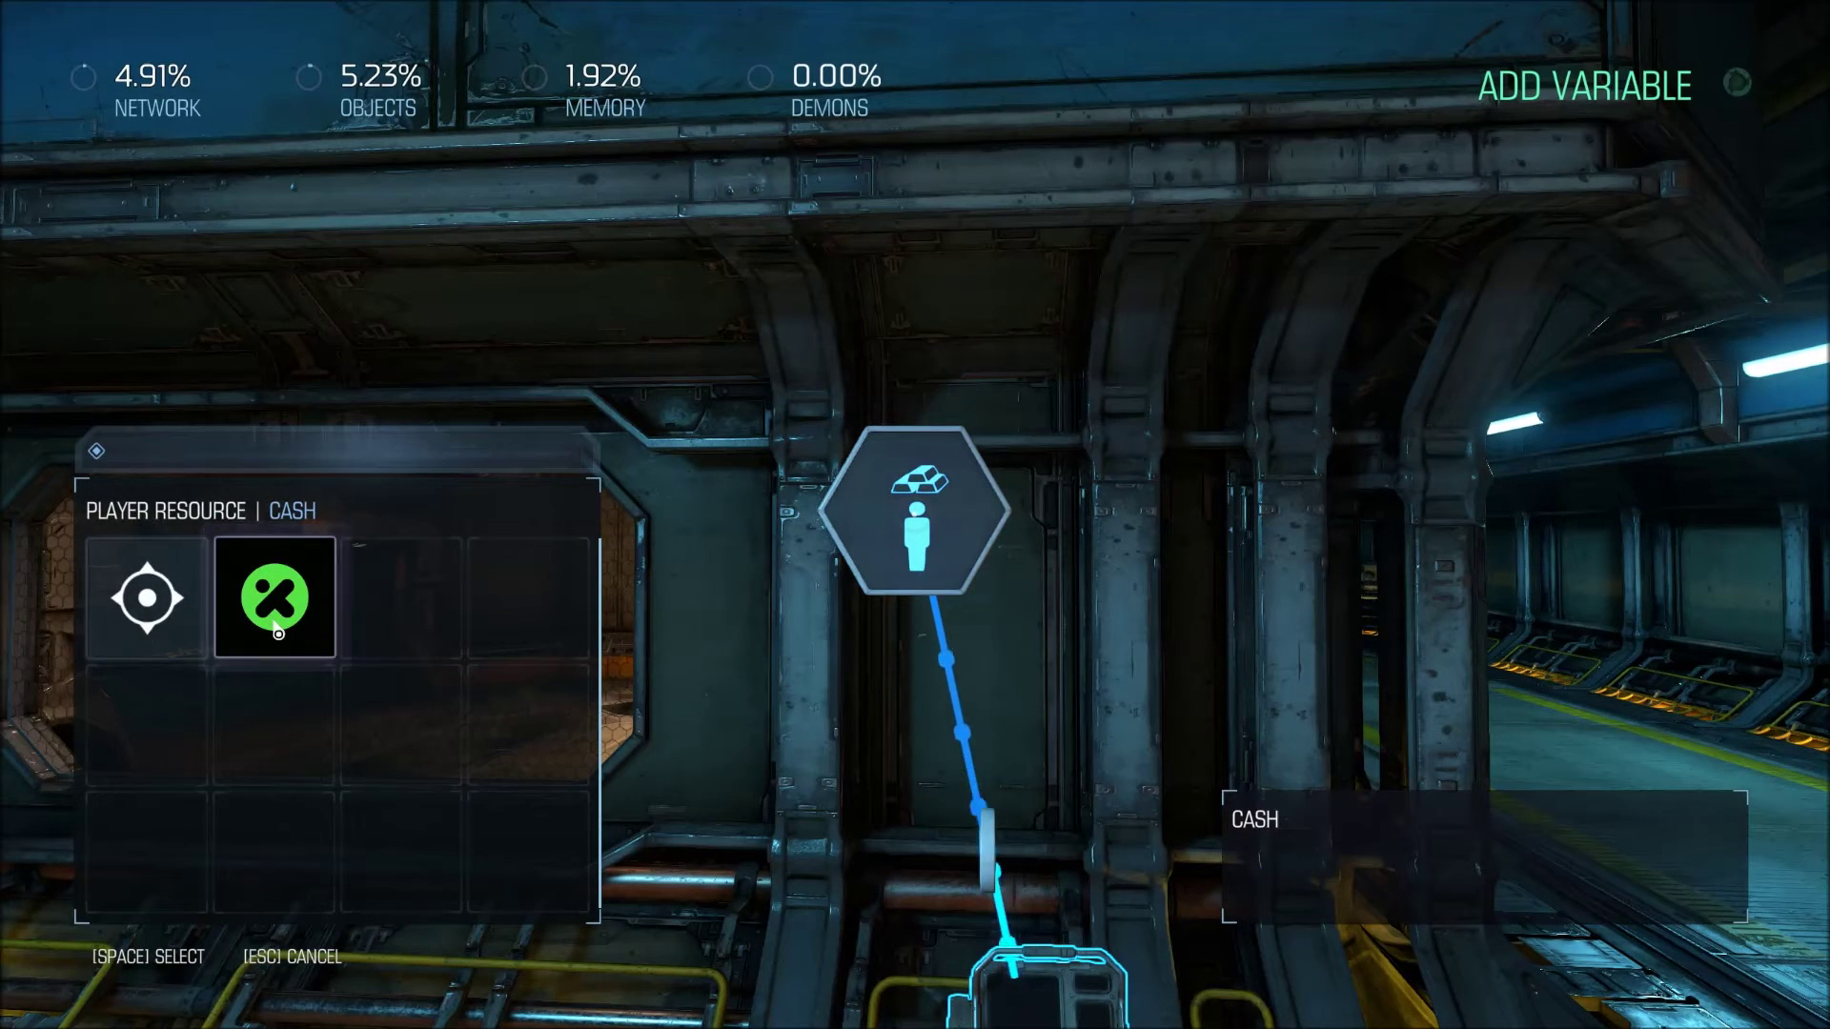
{"action": "key", "text": "space"}
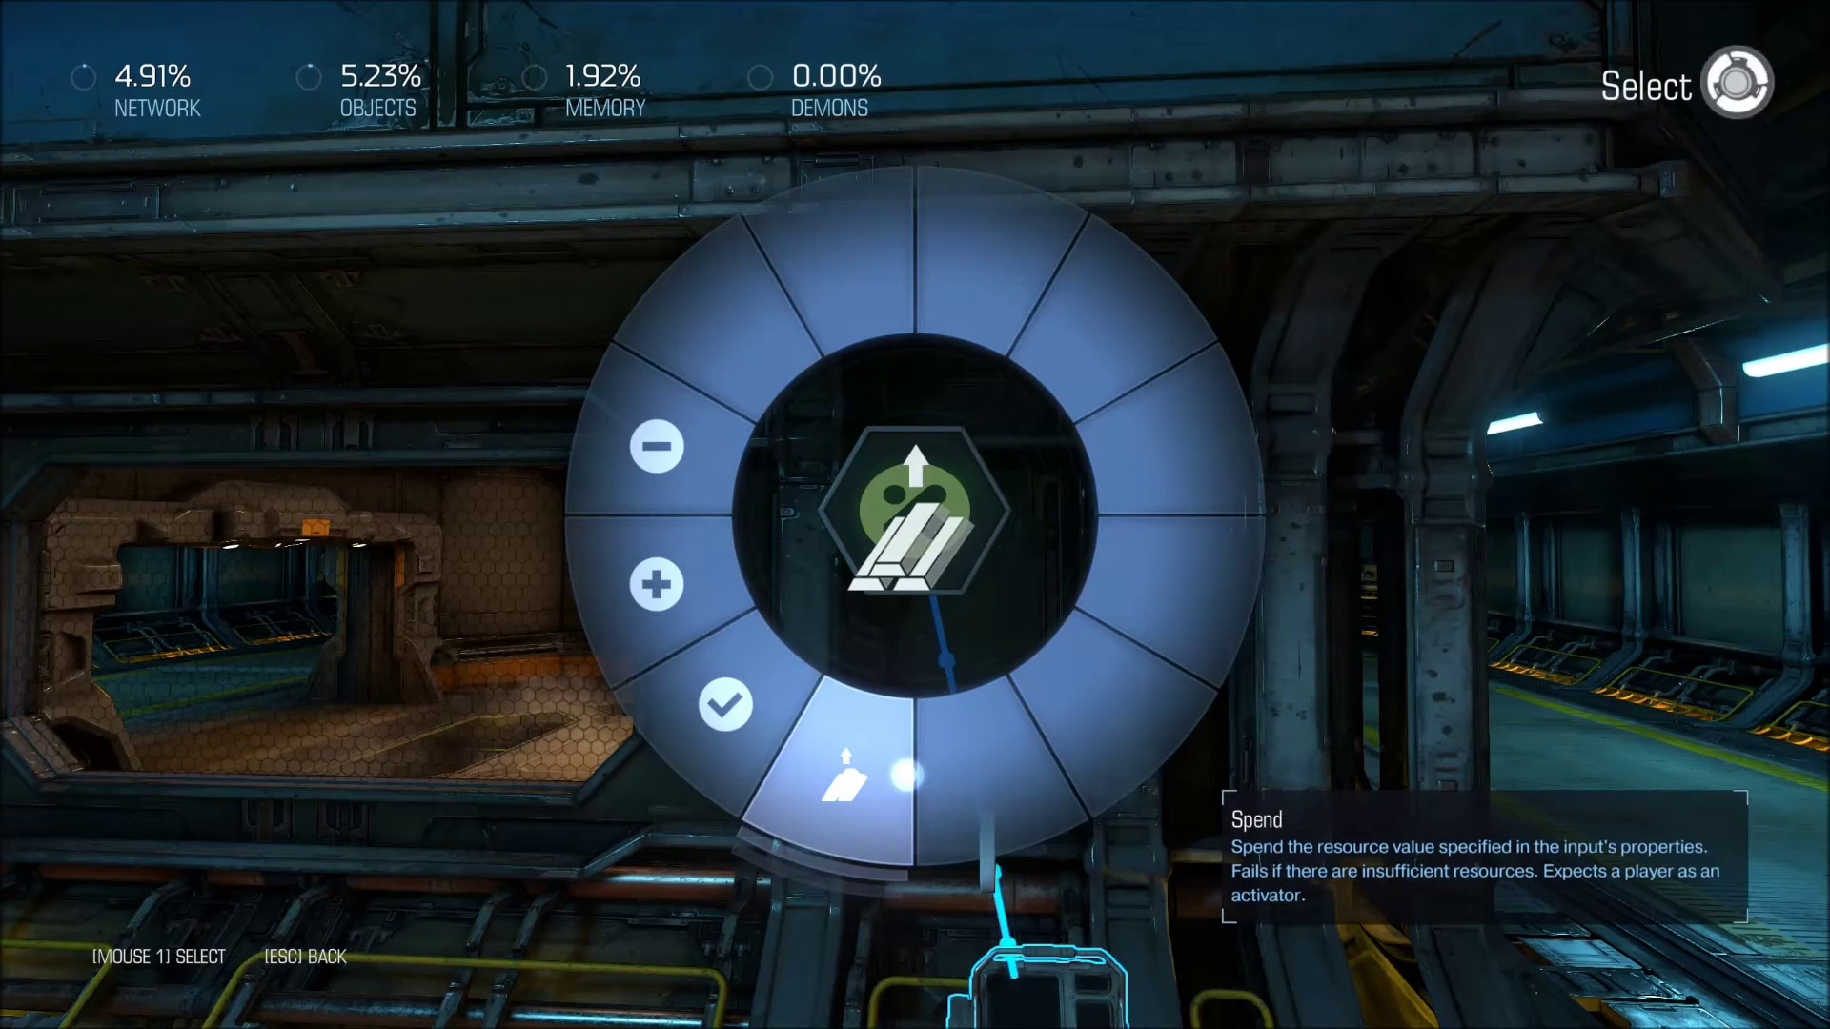
{"action": "left_click", "coordinate": [906, 774]}
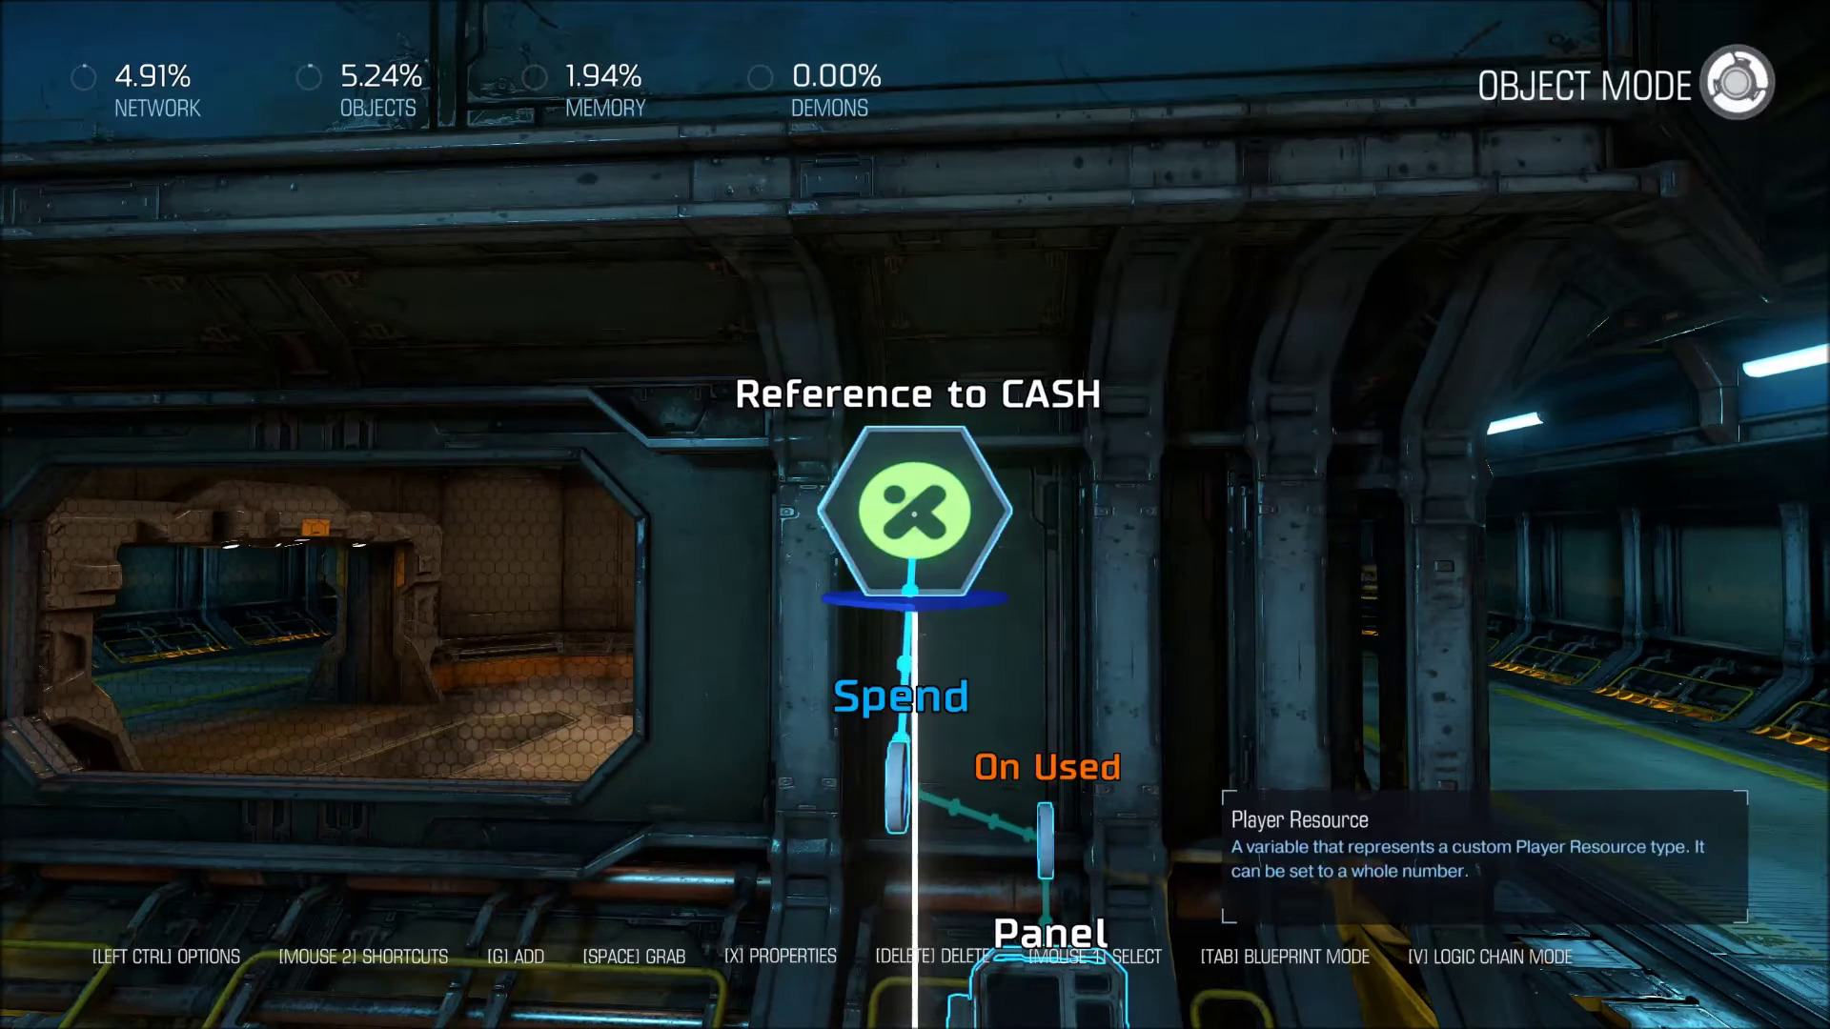
Reposition the Spend and On Used logic nodes between the panel and the CASH reference.
{"action": "key", "text": "space"}
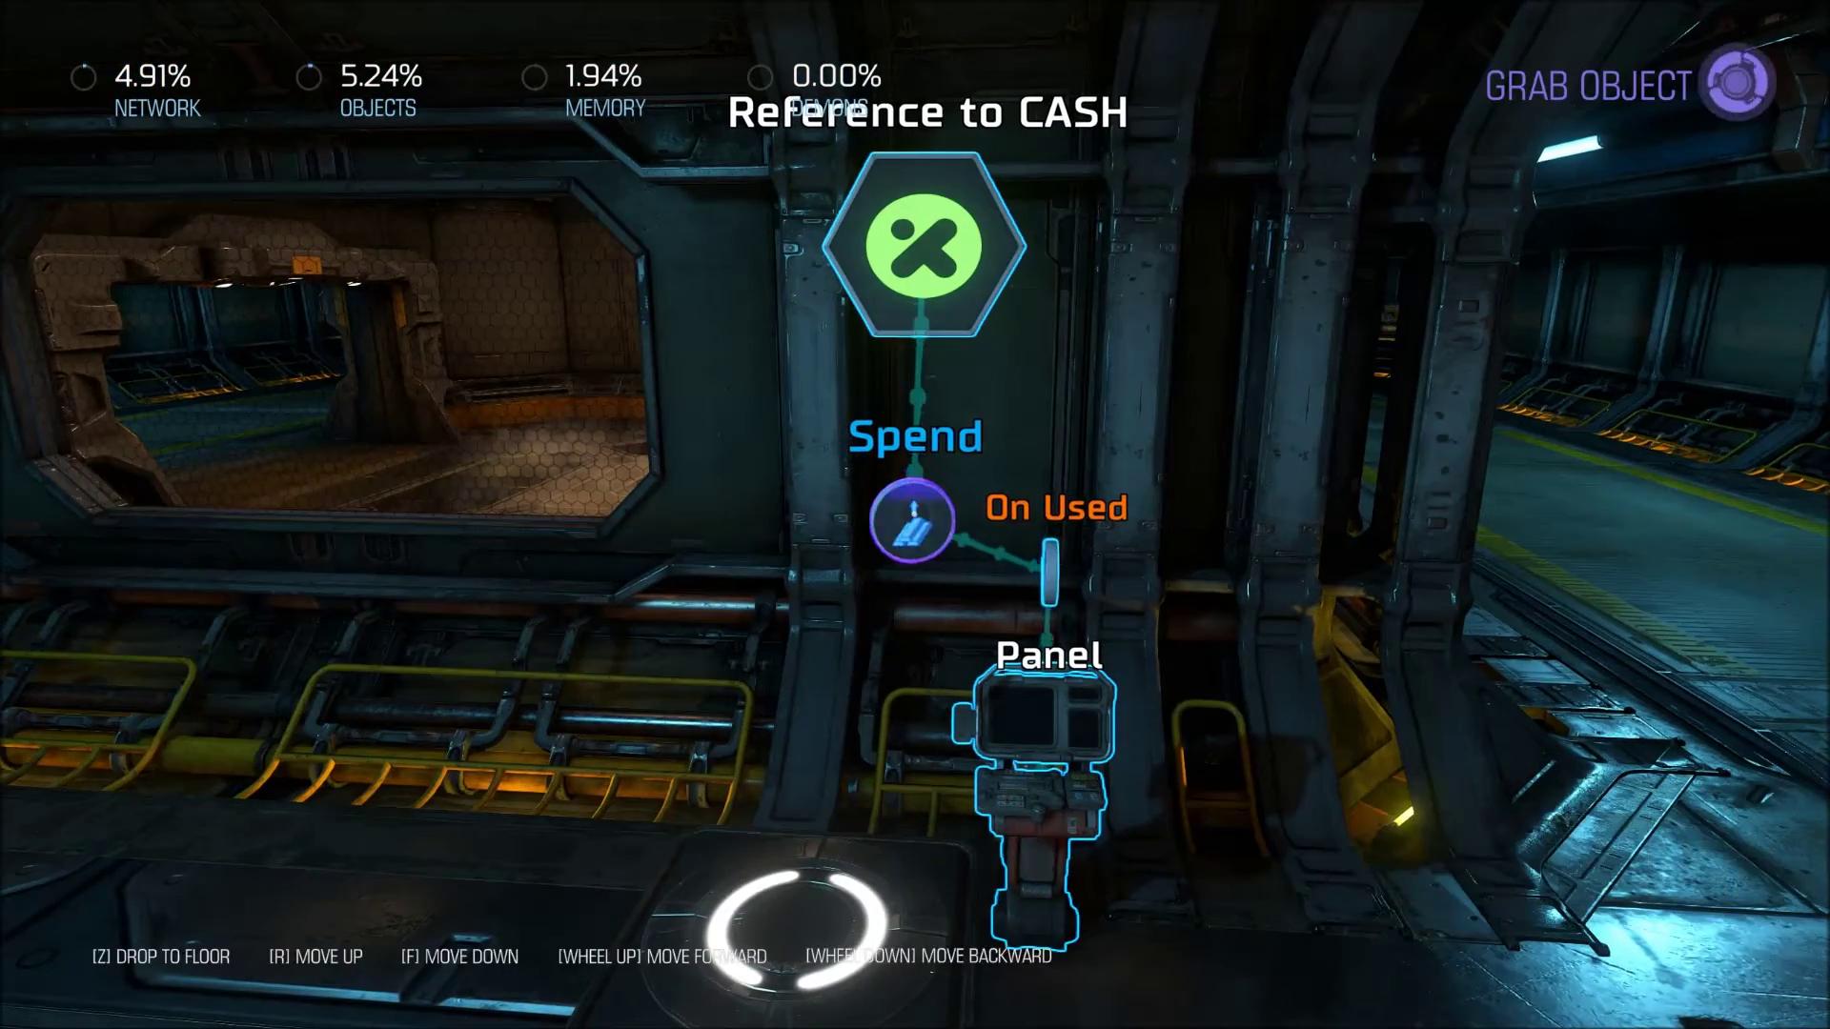
{"action": "key", "text": "space"}
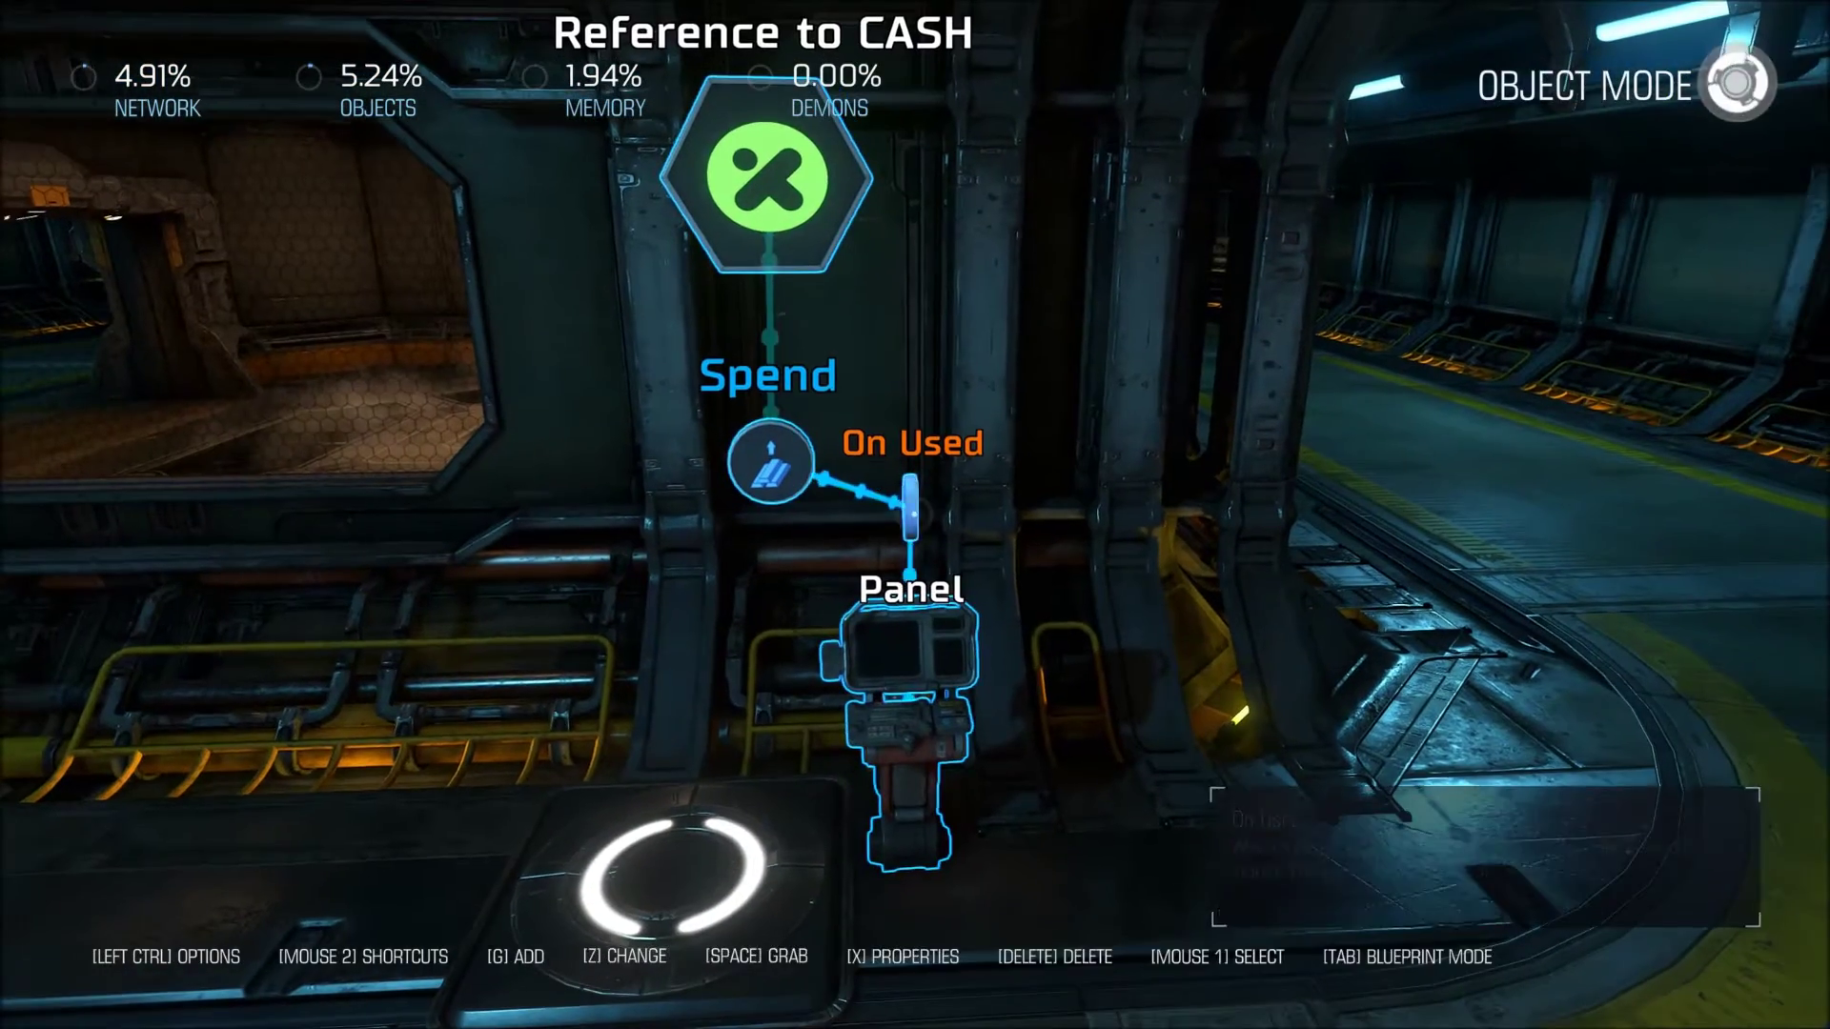
{"action": "left_click", "coordinate": [913, 515]}
{"action": "key", "text": "space"}
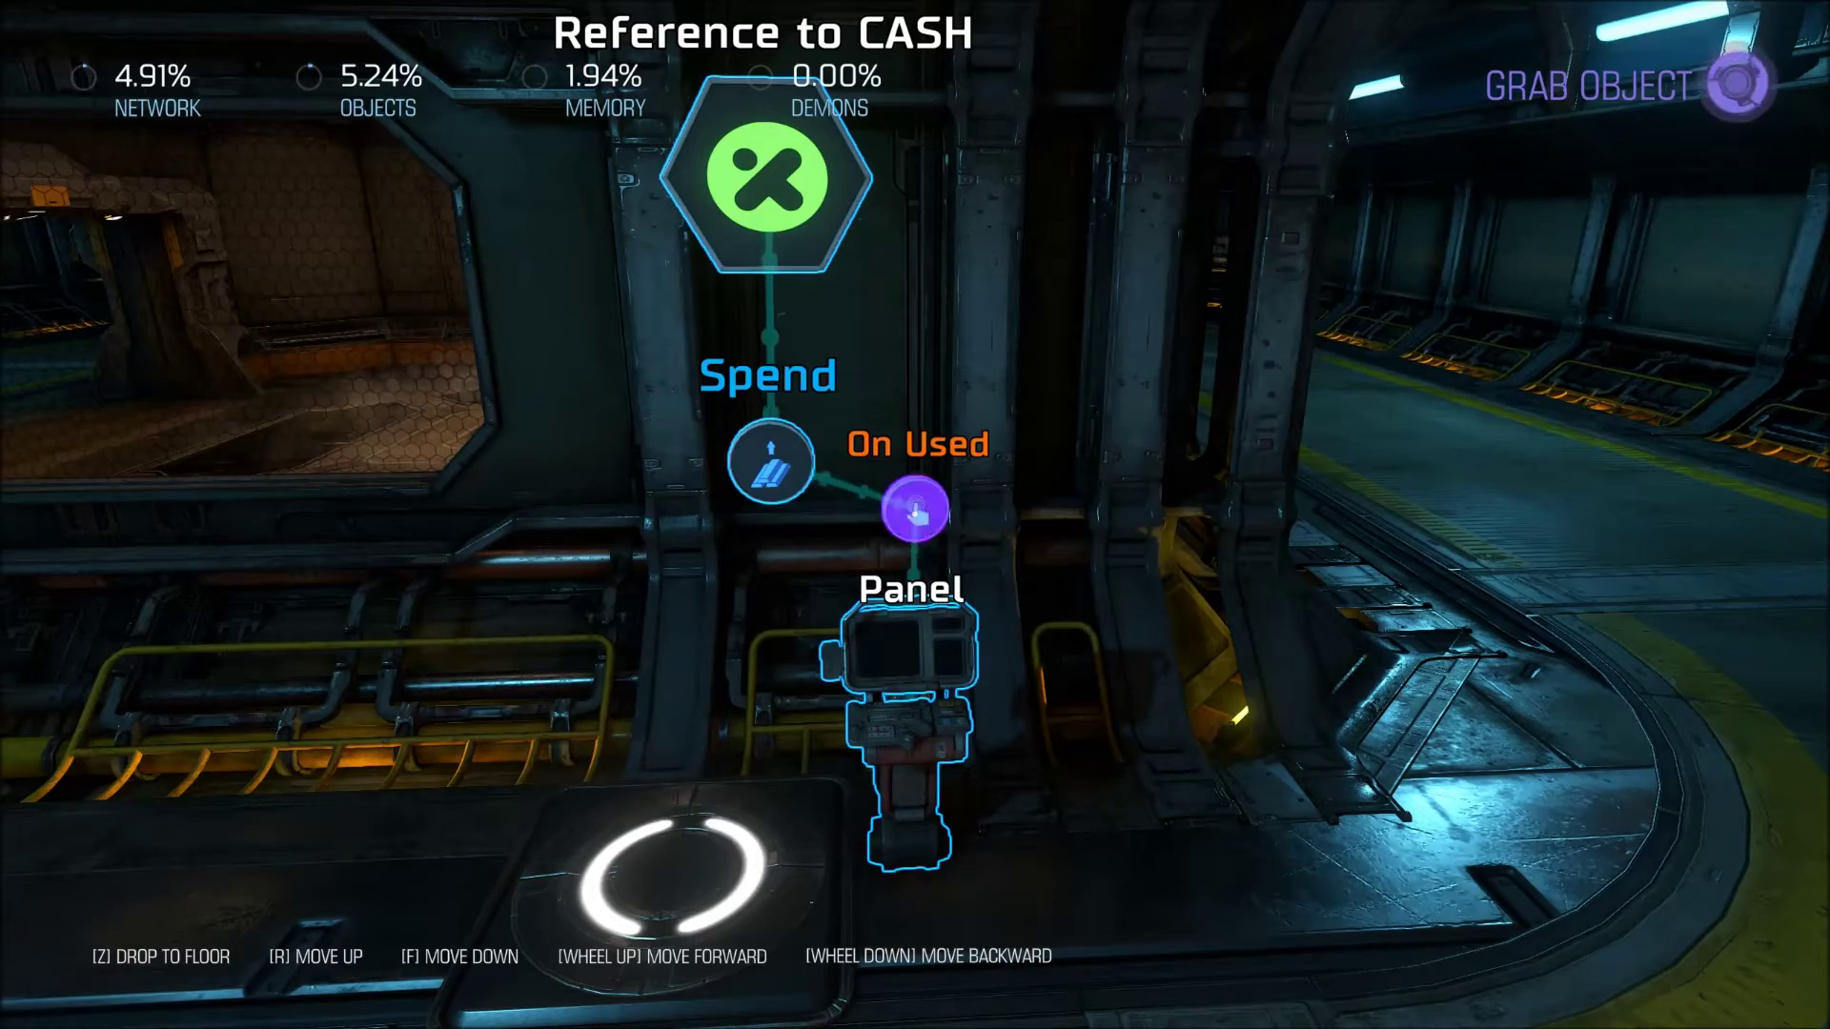
{"action": "left_click", "coordinate": [915, 515]}
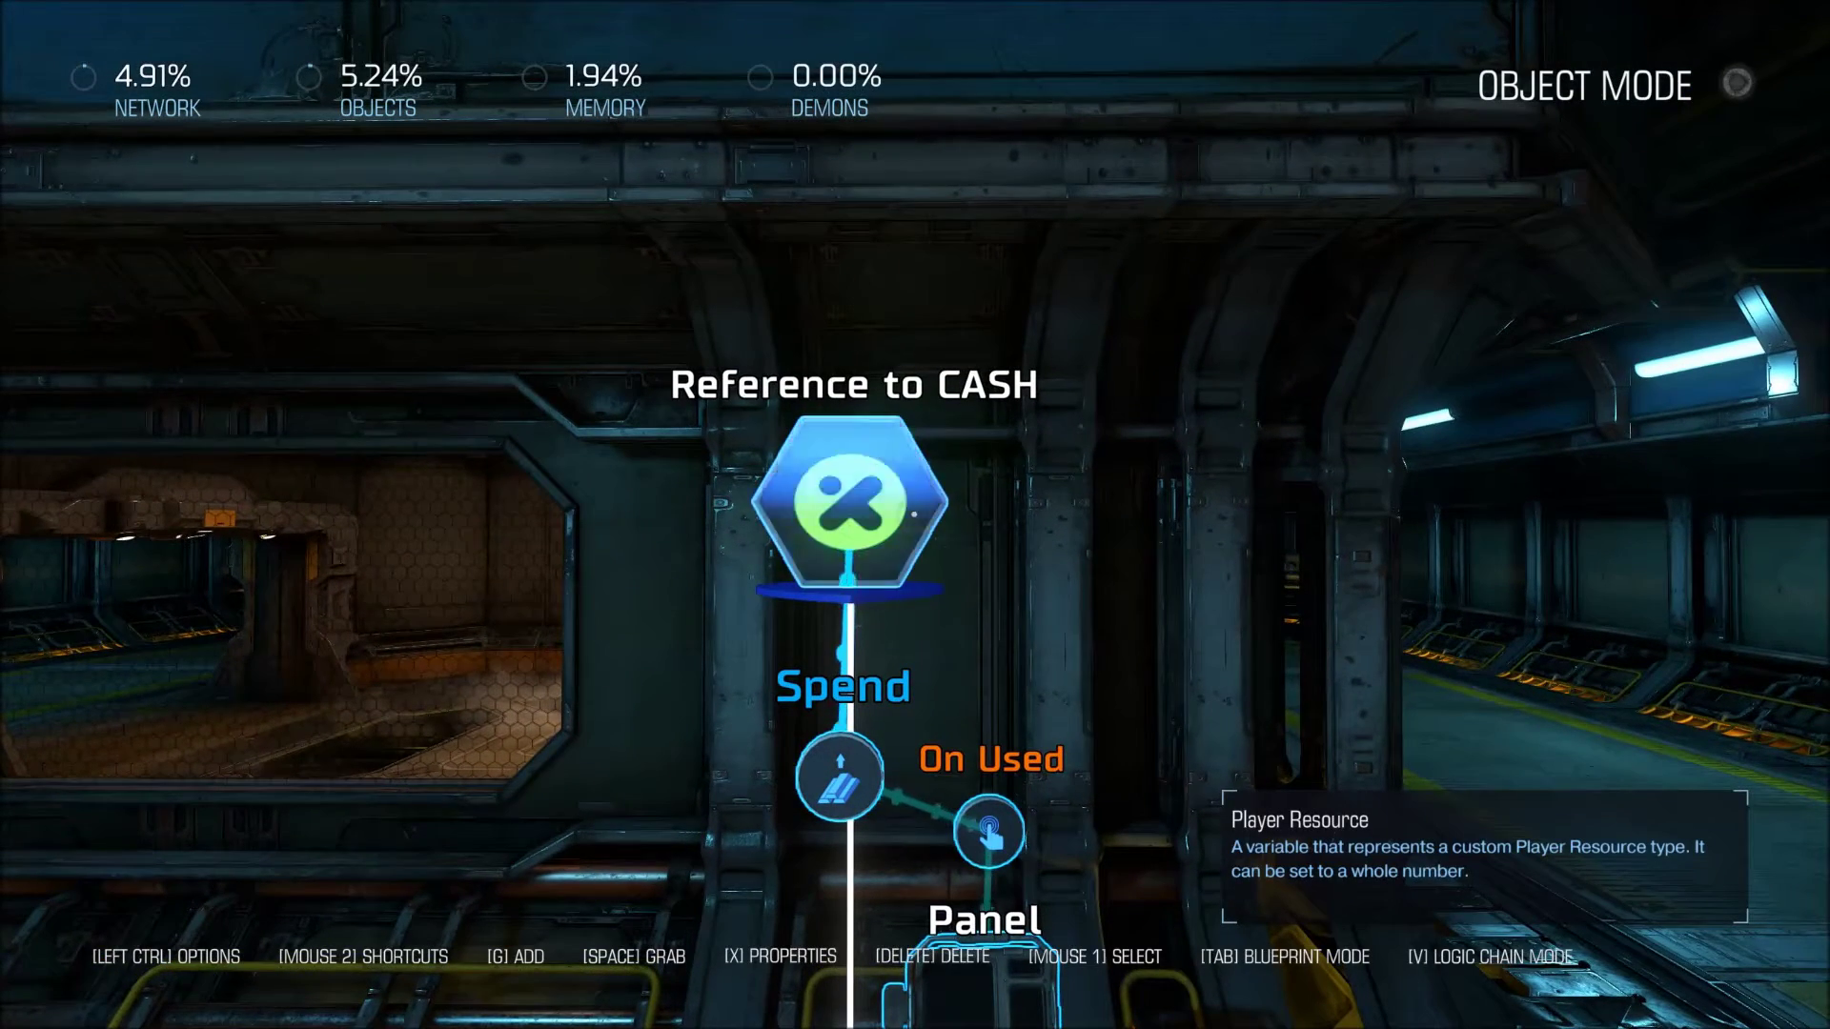
Review the CASH reference's properties and set the value of the Spend input to 750.
{"action": "key", "text": "x"}
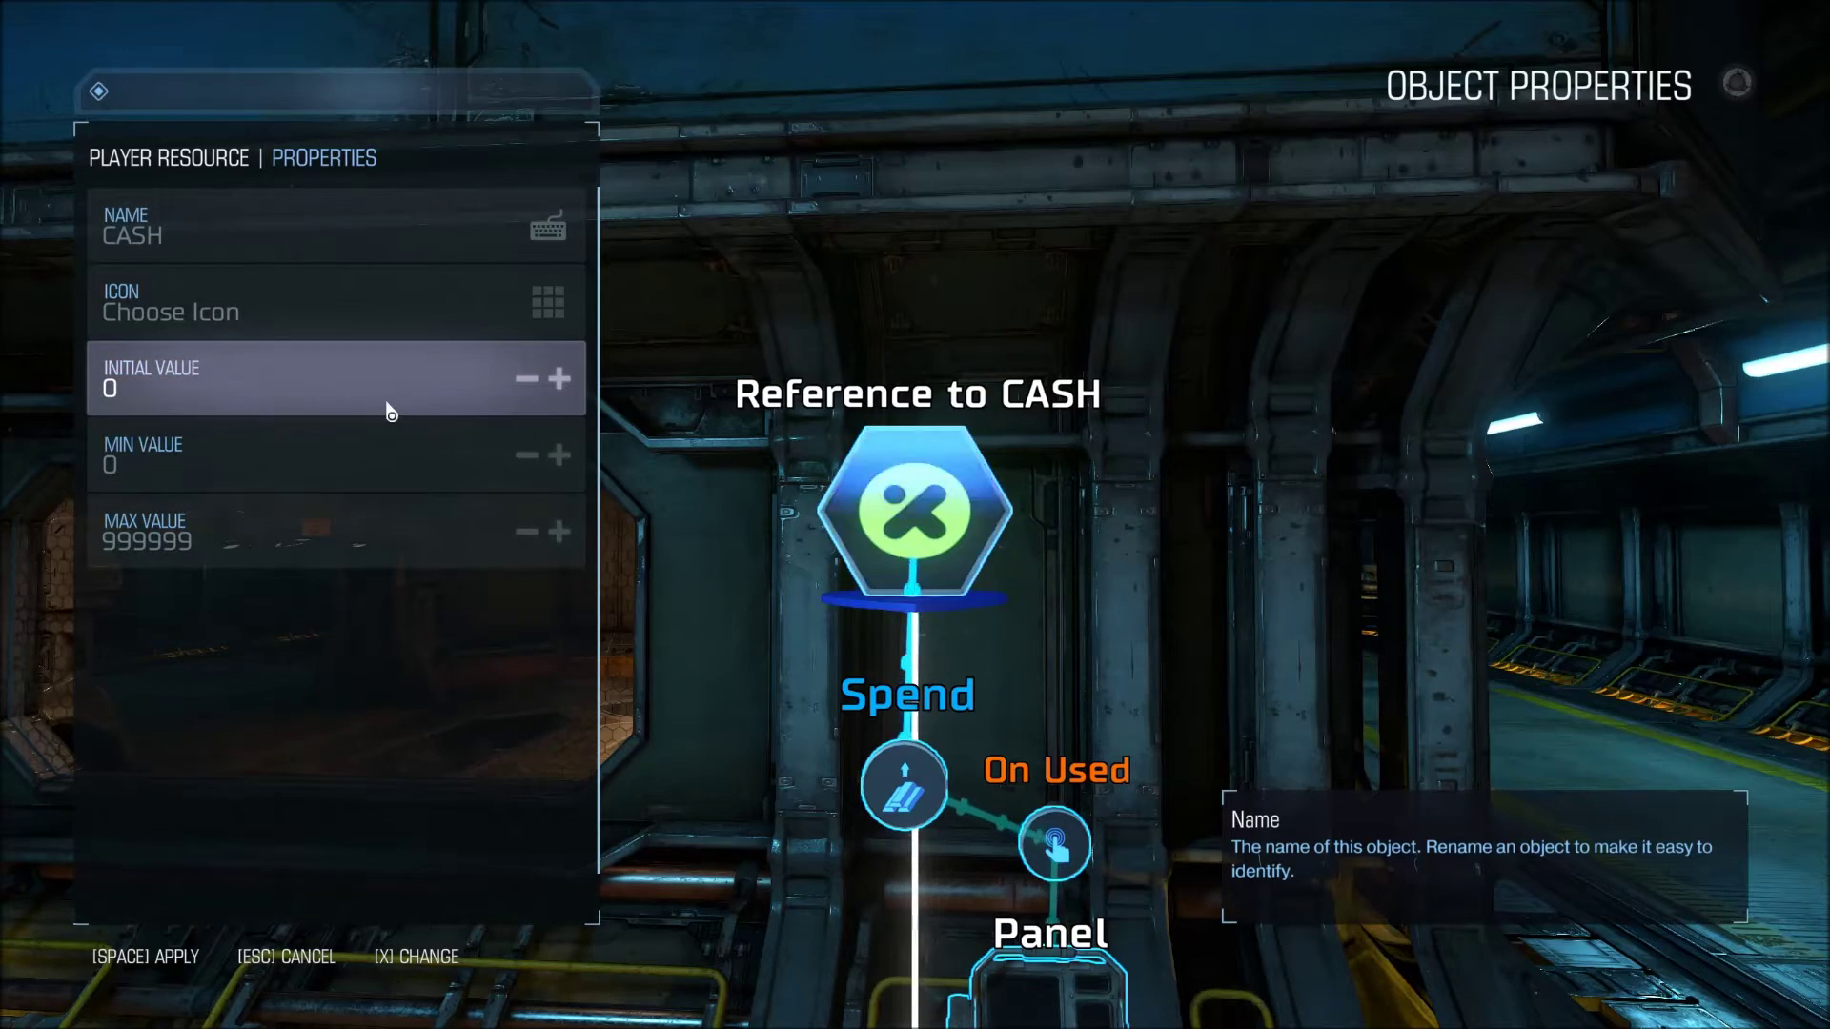
{"action": "key", "text": "Escape"}
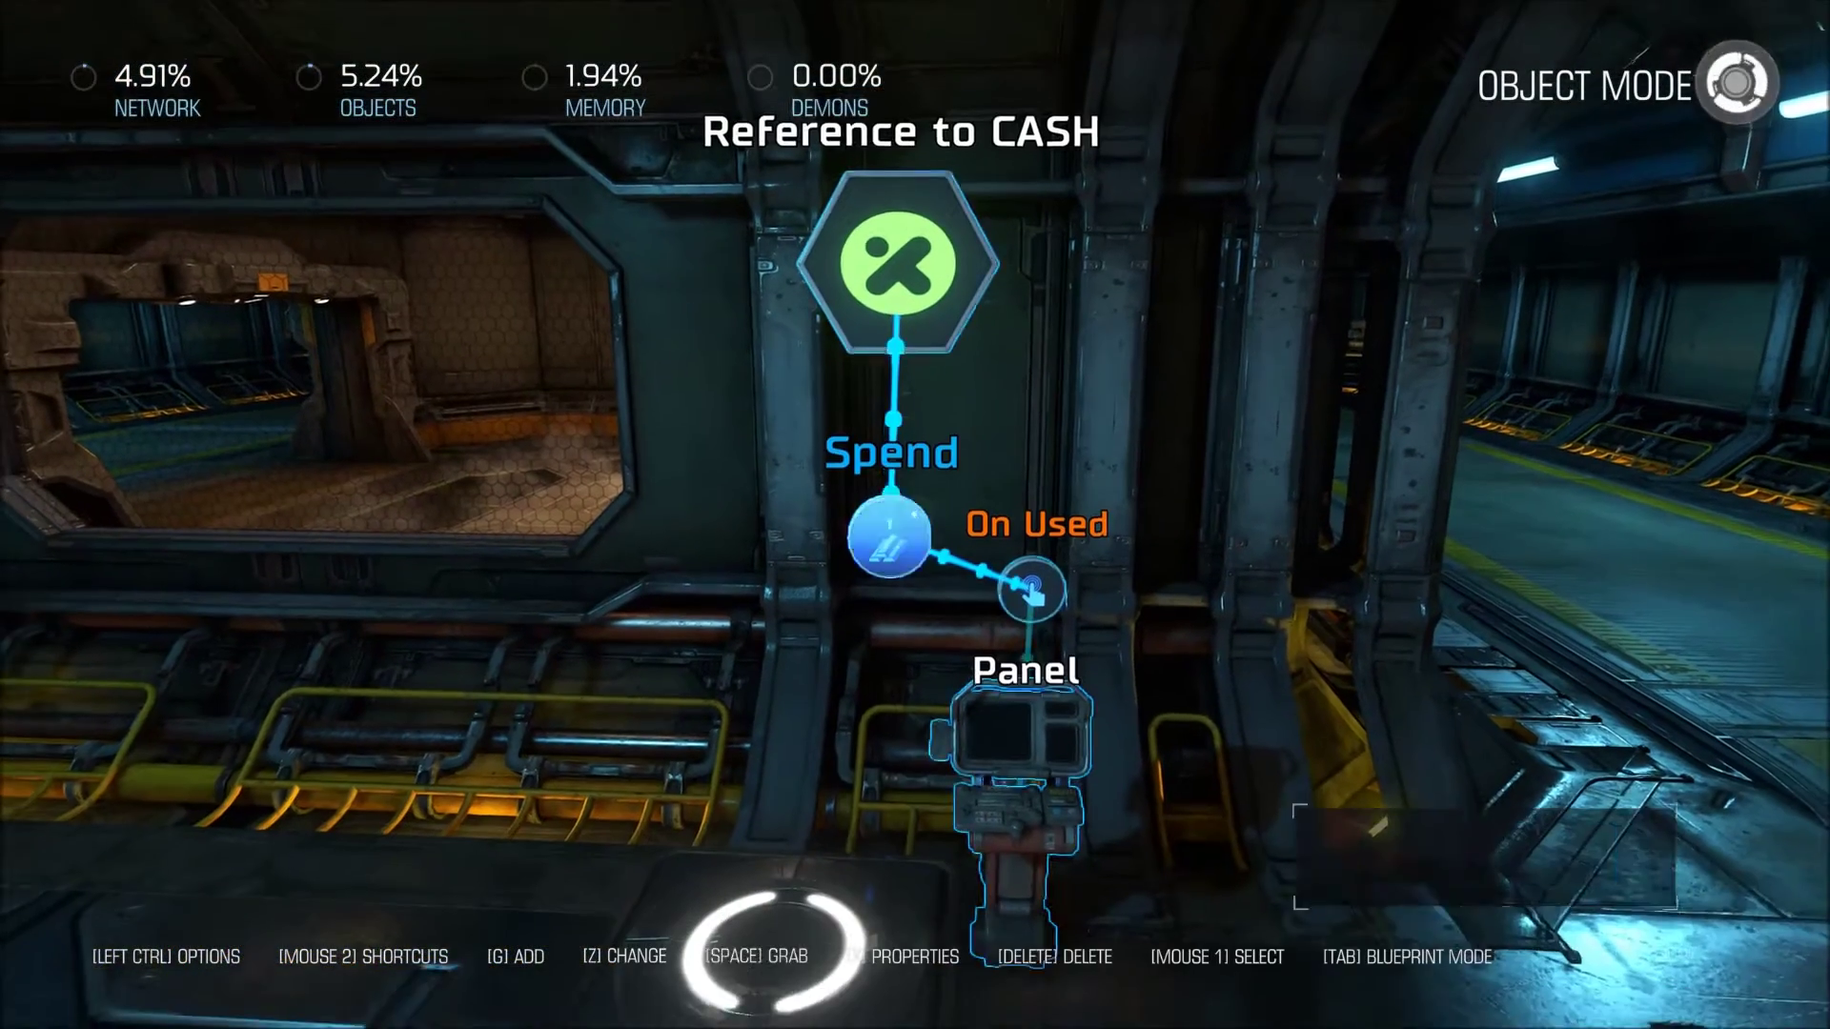
{"action": "key", "text": "x"}
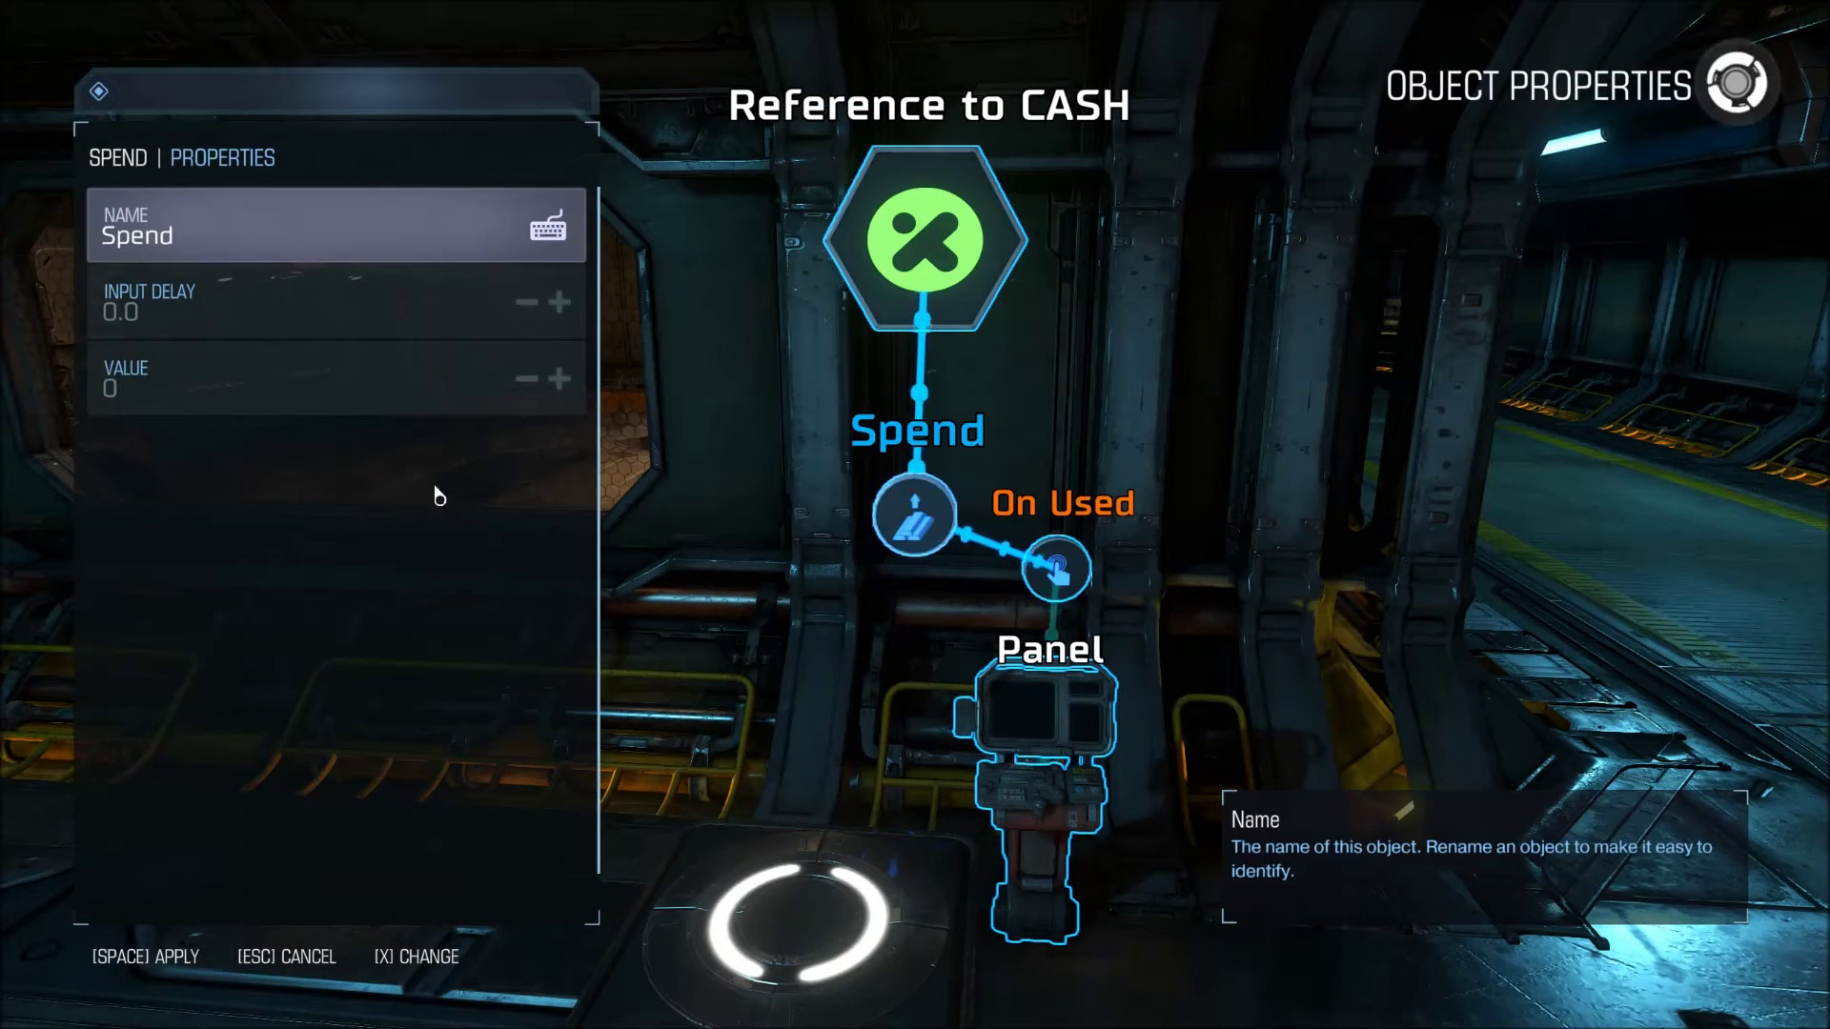
{"action": "left_click", "coordinate": [259, 405]}
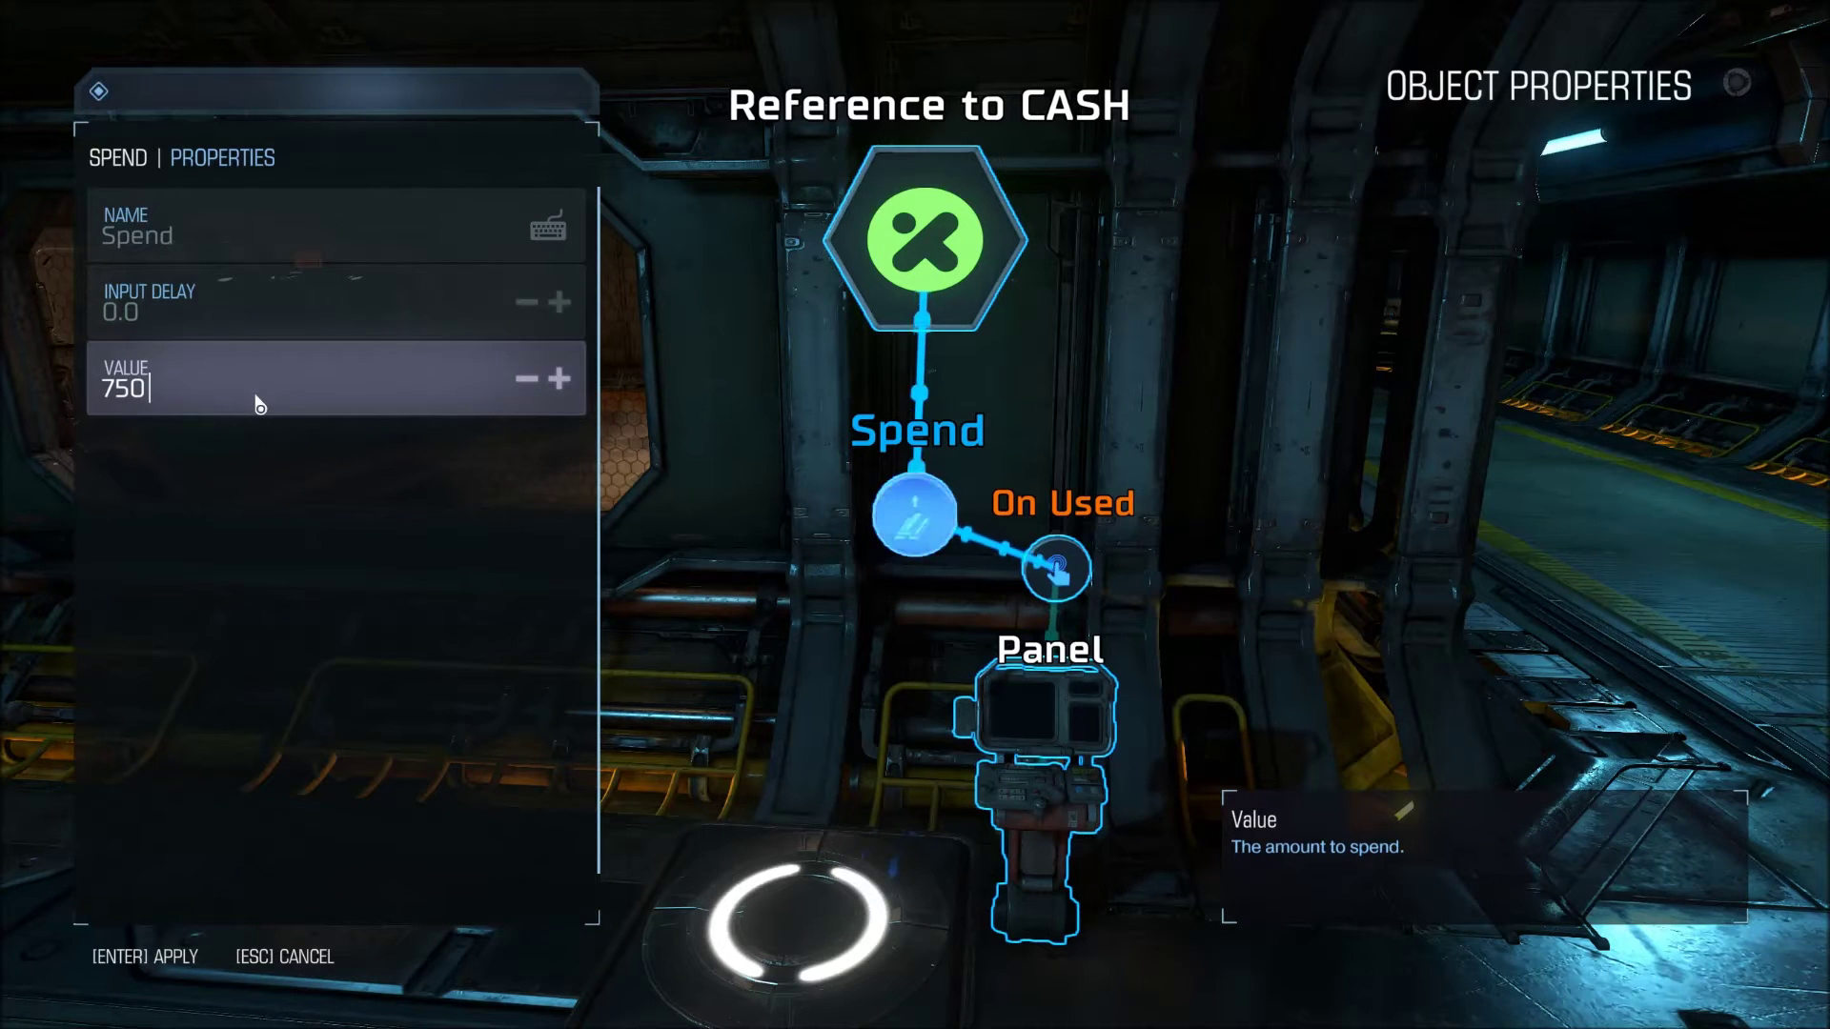
{"action": "key", "text": "Return"}
{"action": "key", "text": "Escape"}
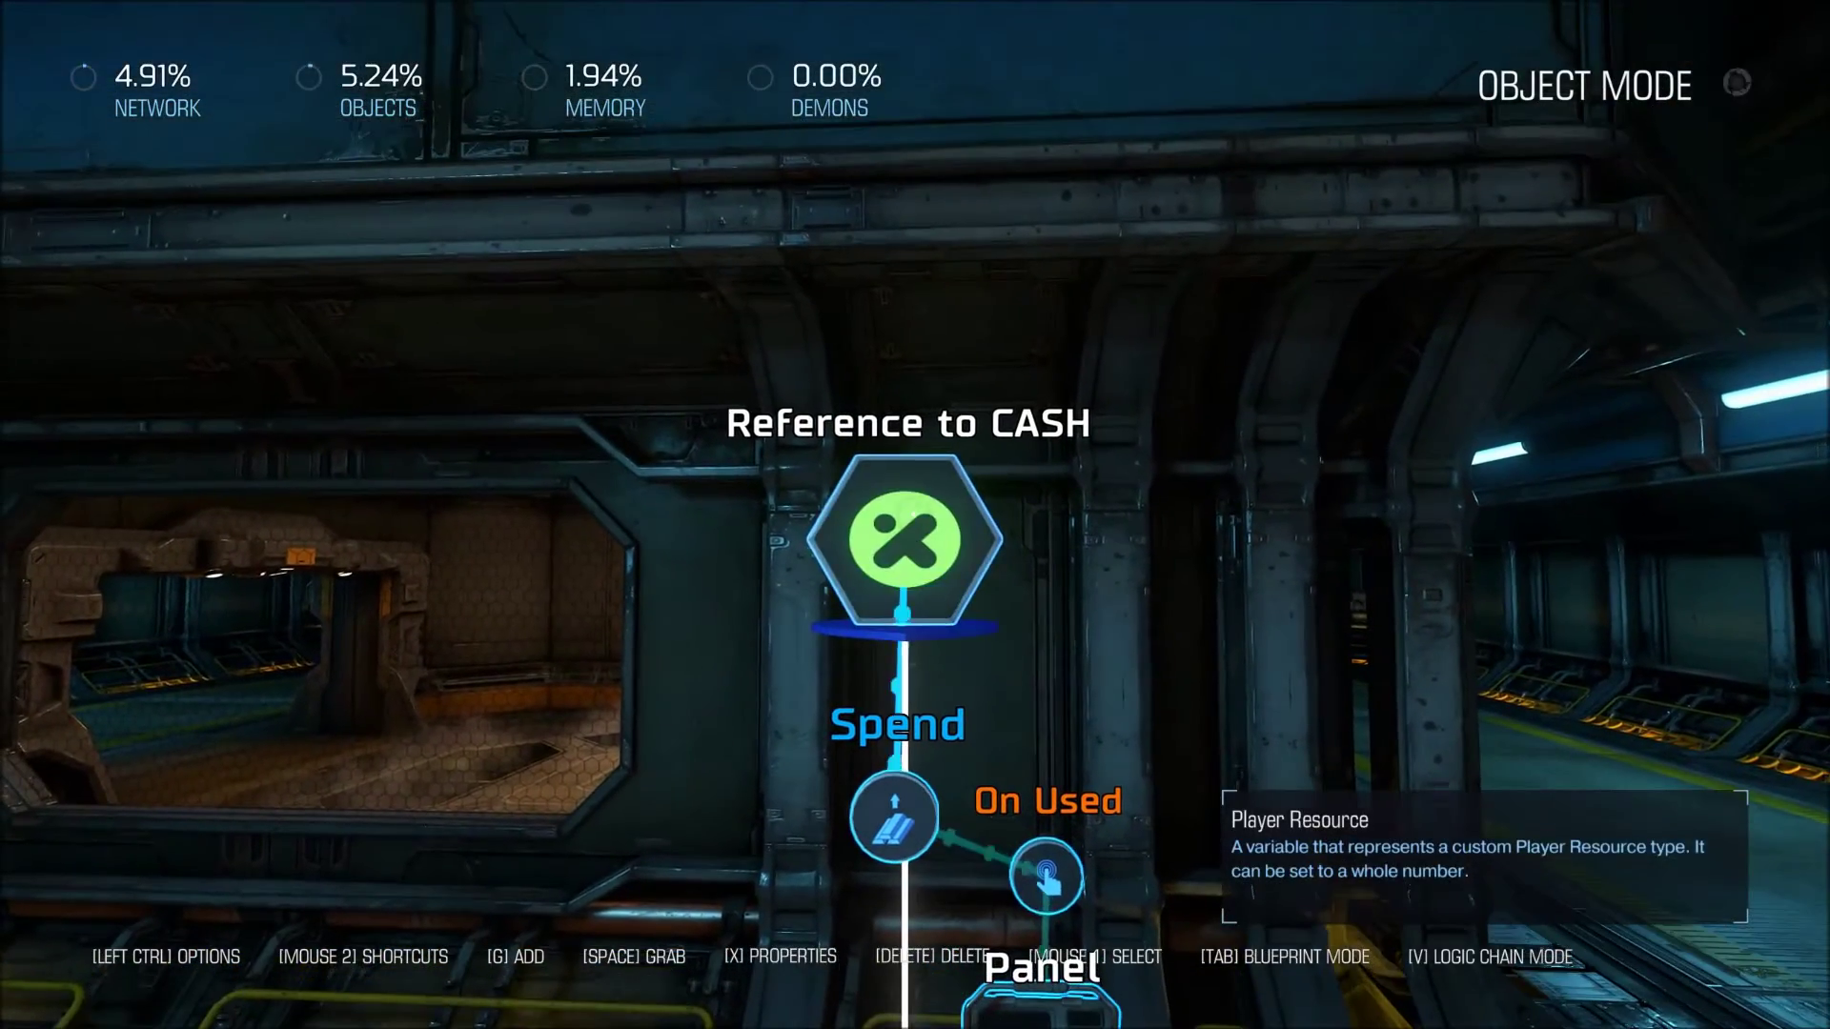
Start a logic chain from the CASH reference using its On Spend Player Resource Succeeded output.
{"action": "key", "text": "a"}
{"action": "key", "text": "s"}
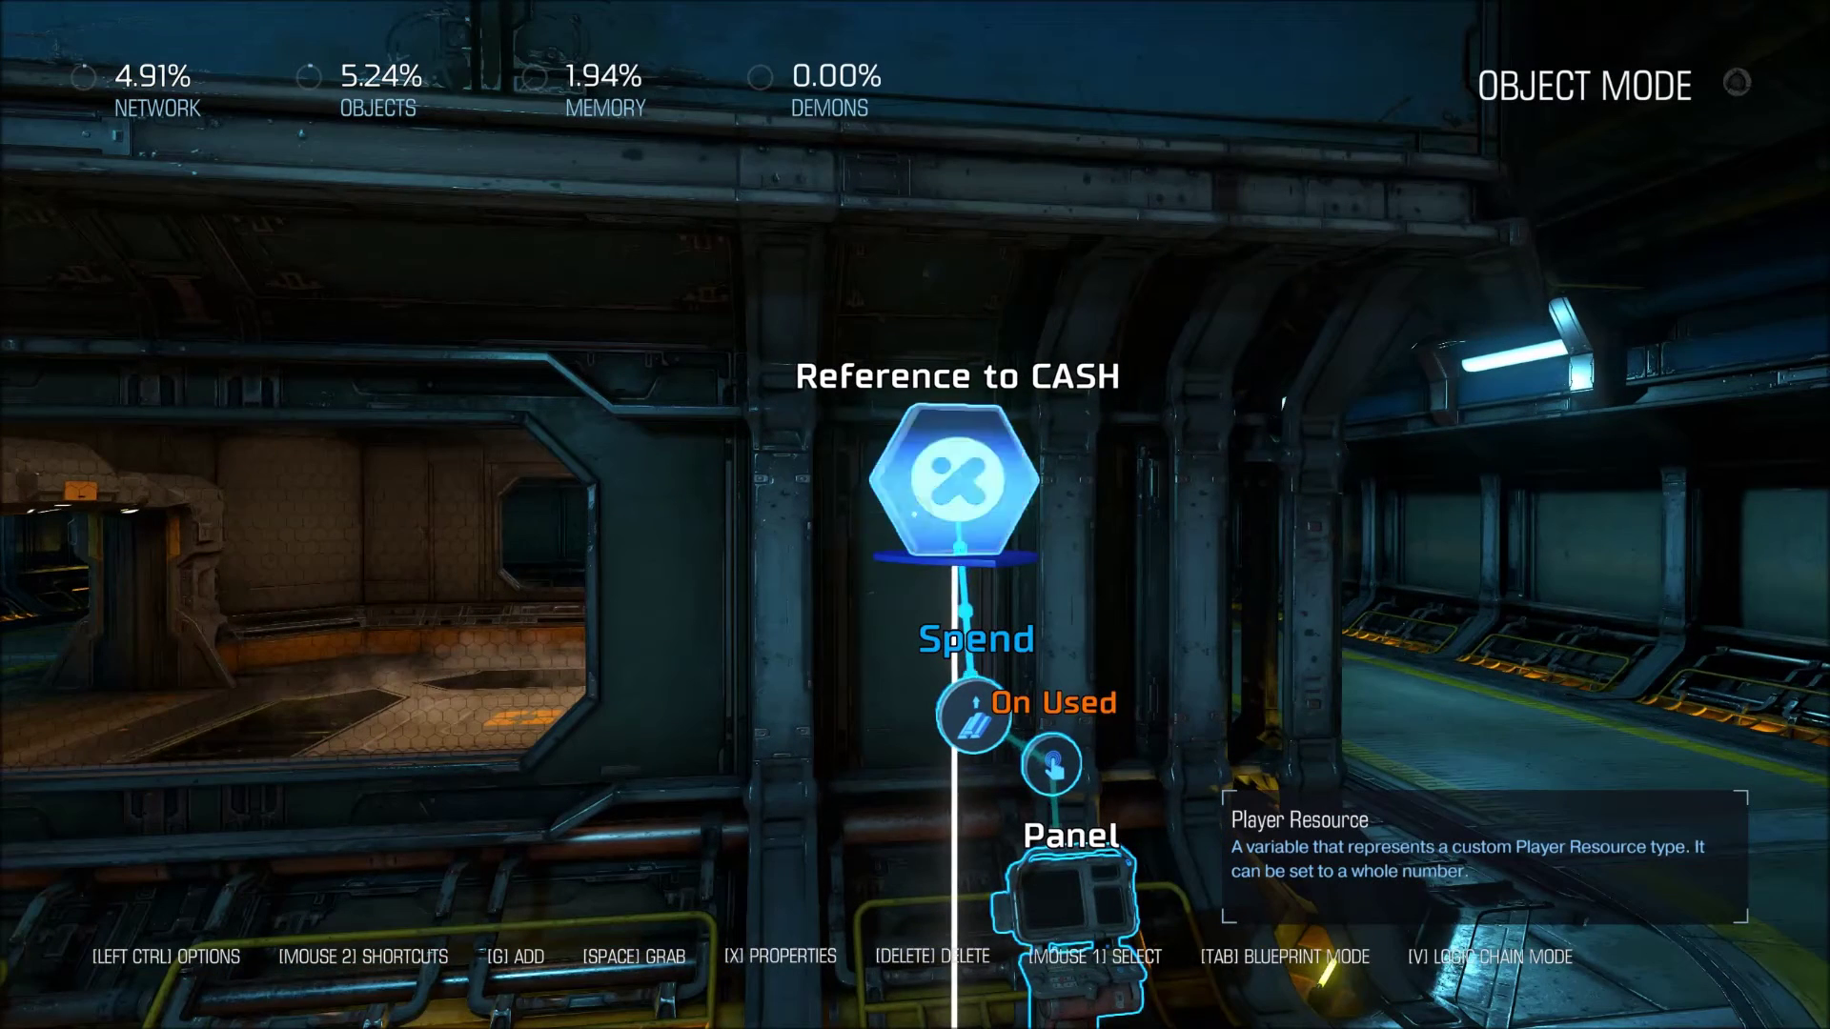
{"action": "left_click", "coordinate": [914, 515]}
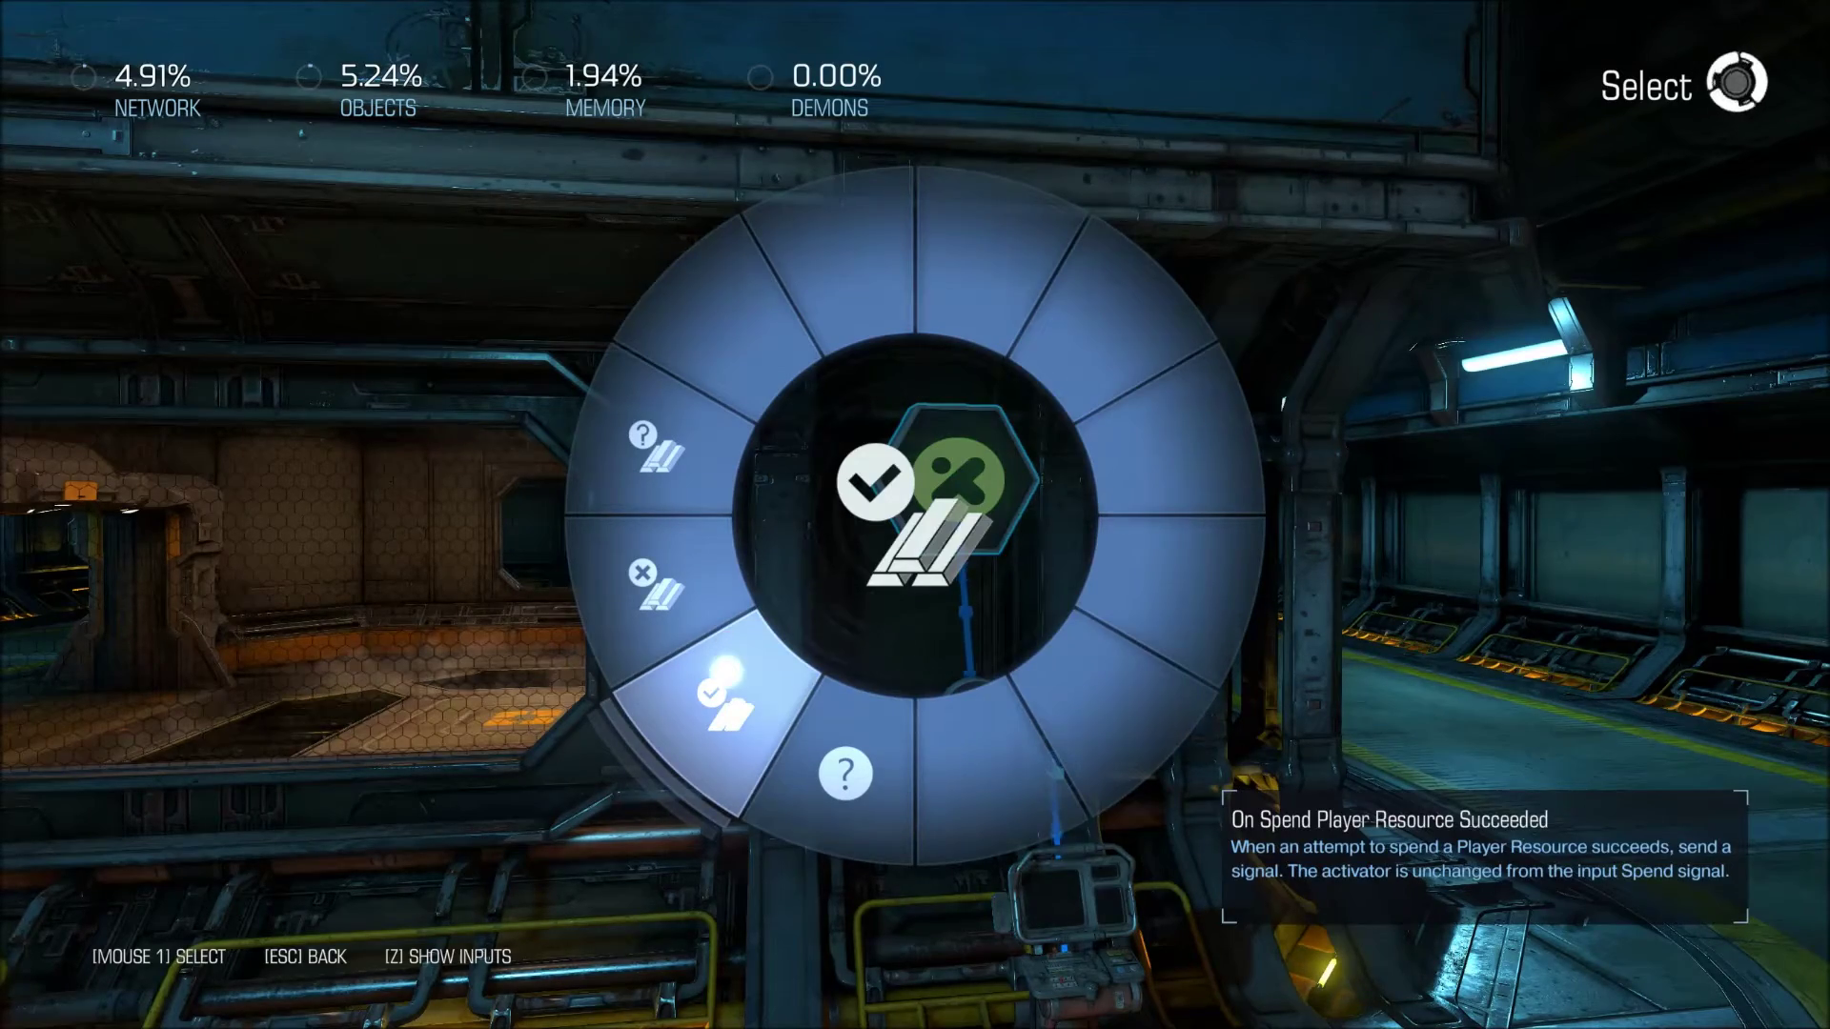
{"action": "left_click", "coordinate": [726, 670]}
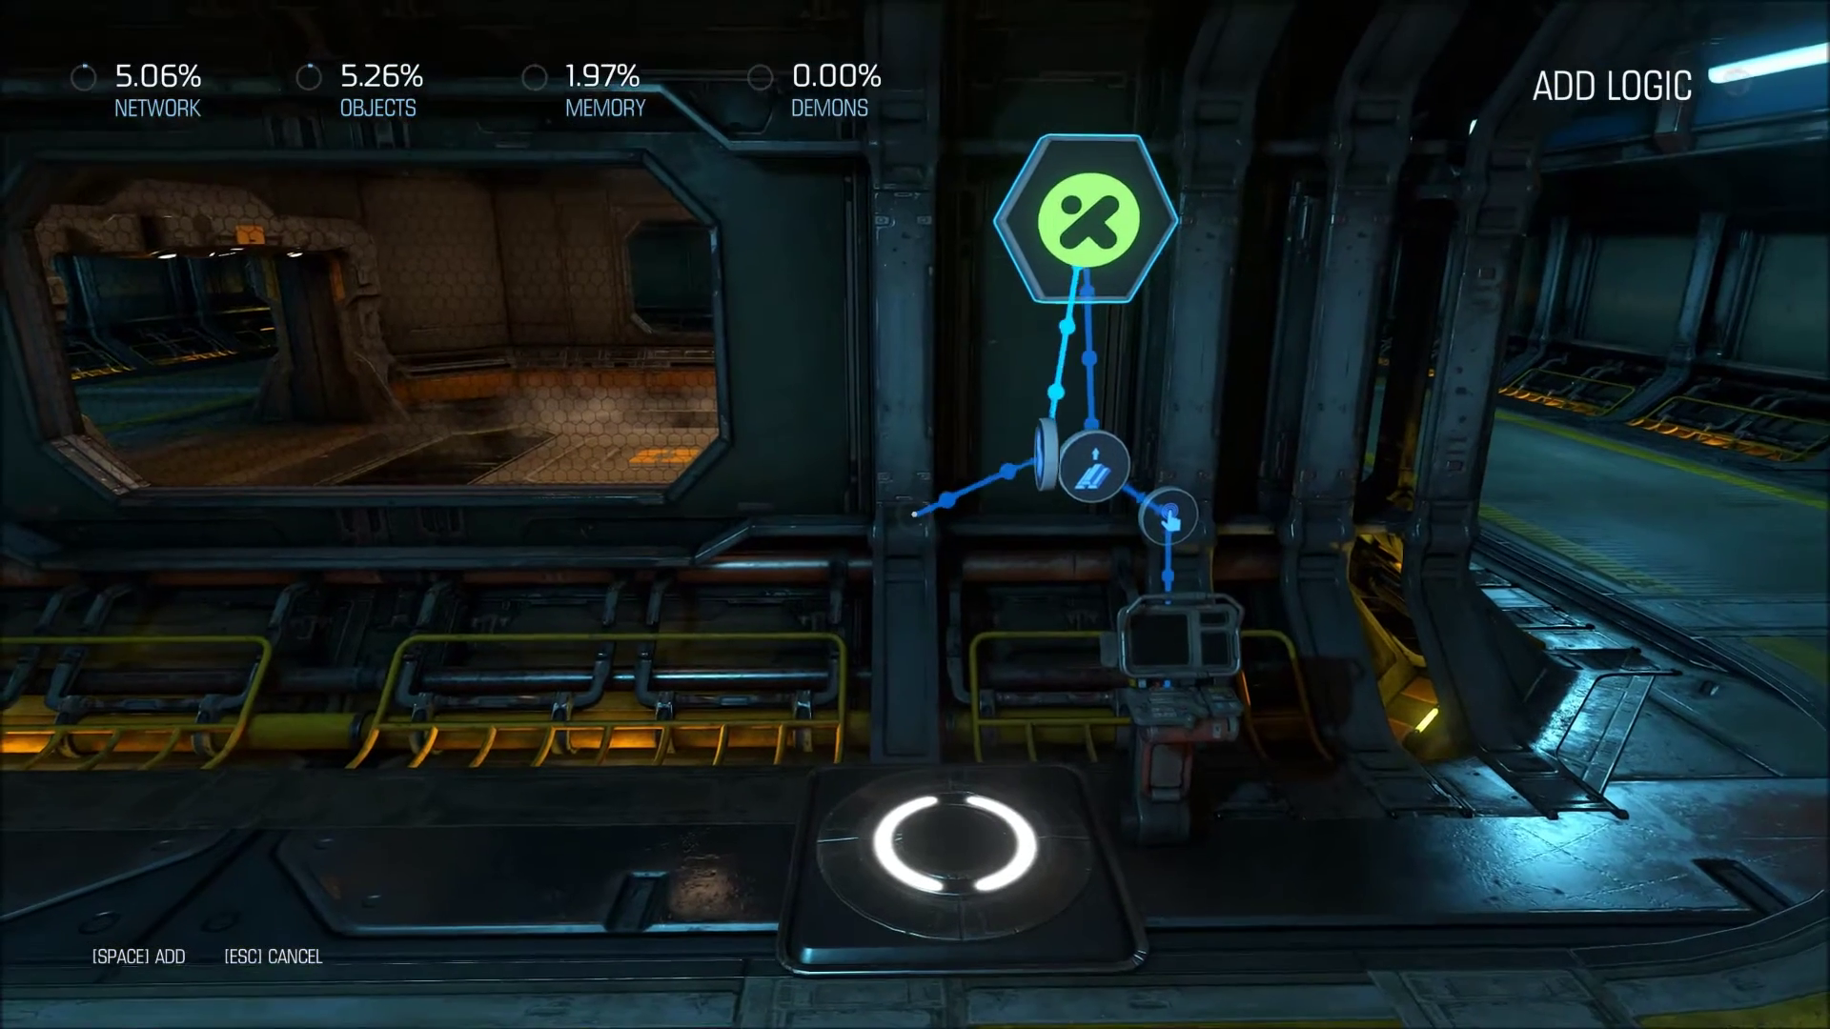
{"action": "key", "text": "space"}
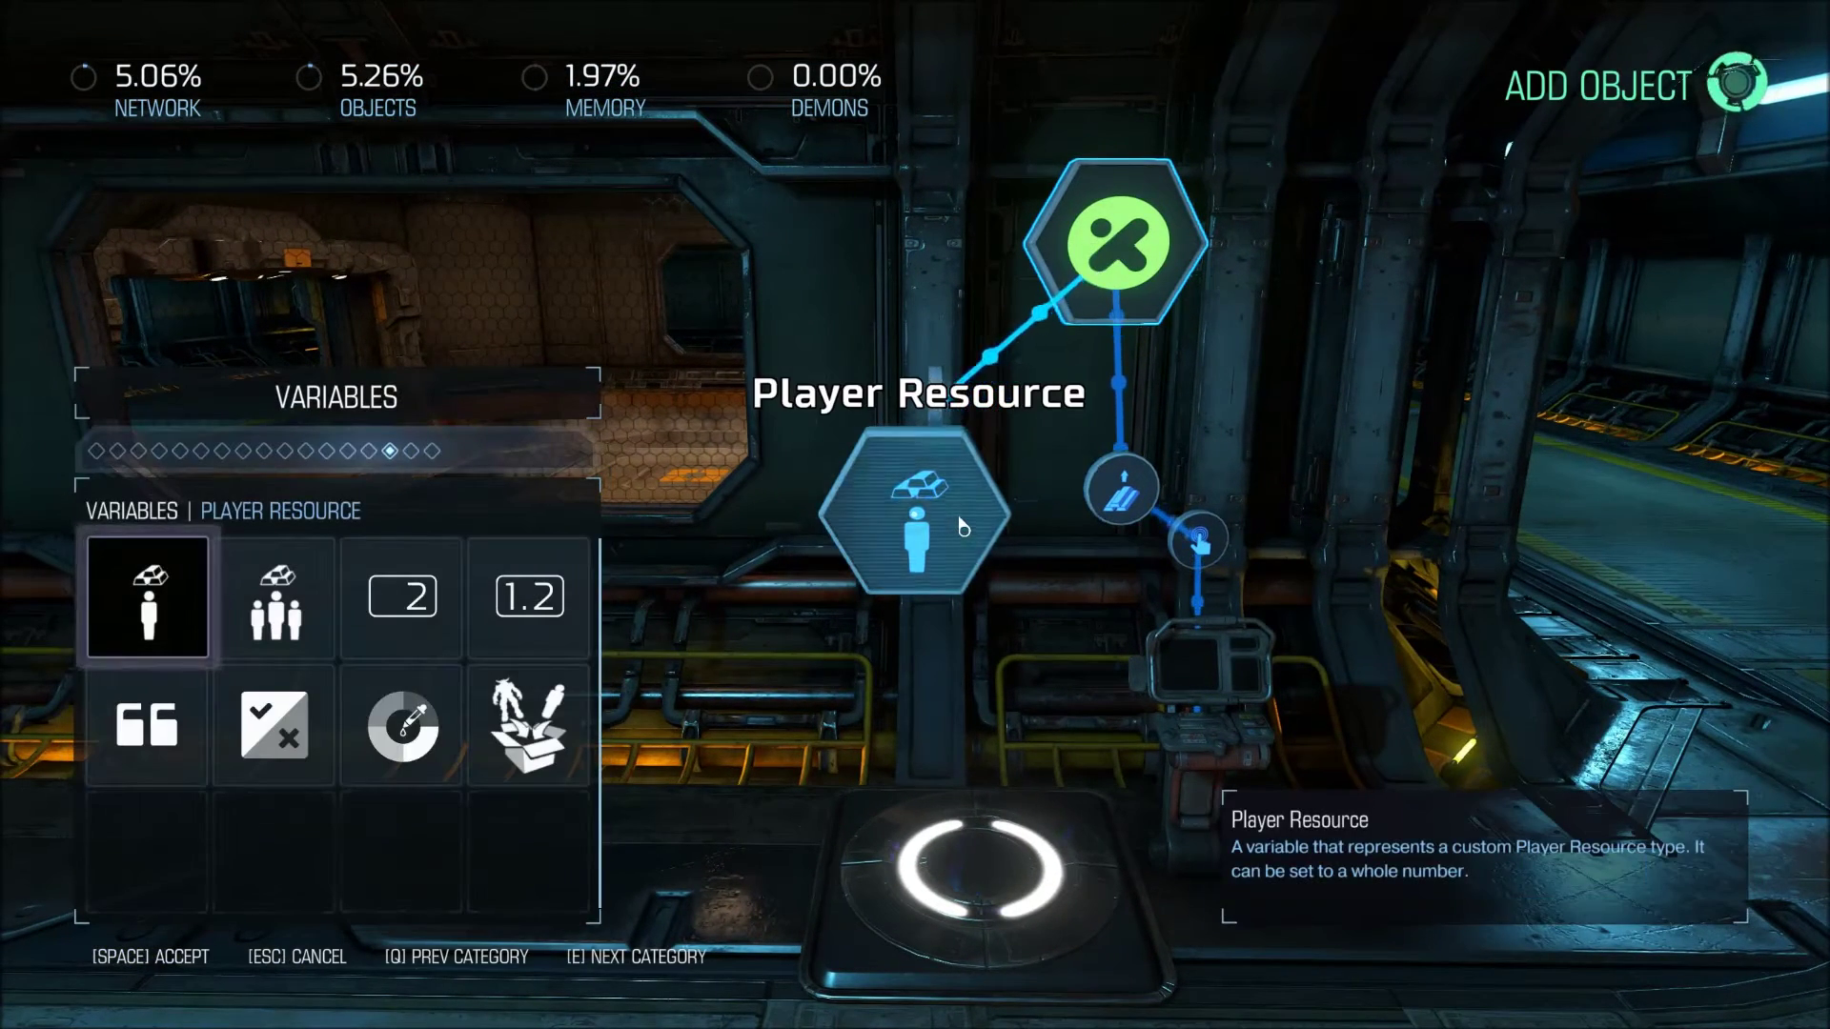
Place a Spawn Weapon from the Spawners category on the pressure plate and connect the chain to its Spawn Object input.
{"action": "key", "text": "q"}
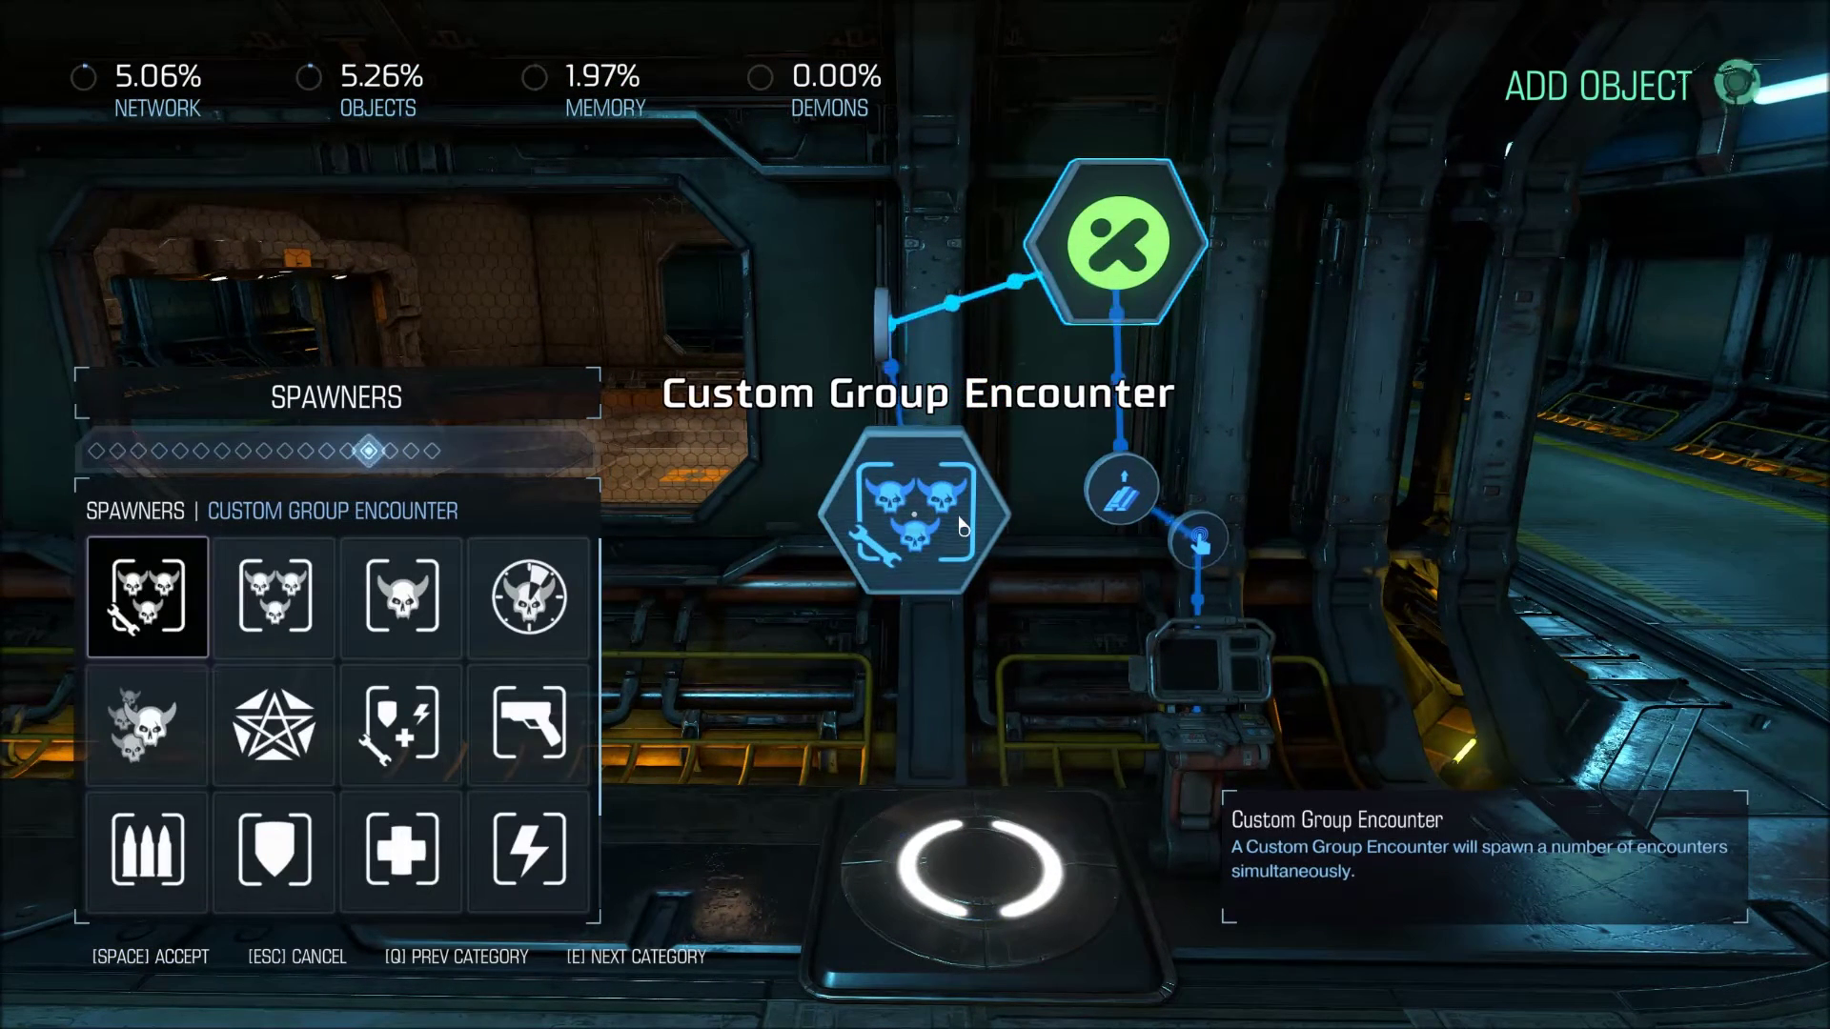
{"action": "key", "text": "Down"}
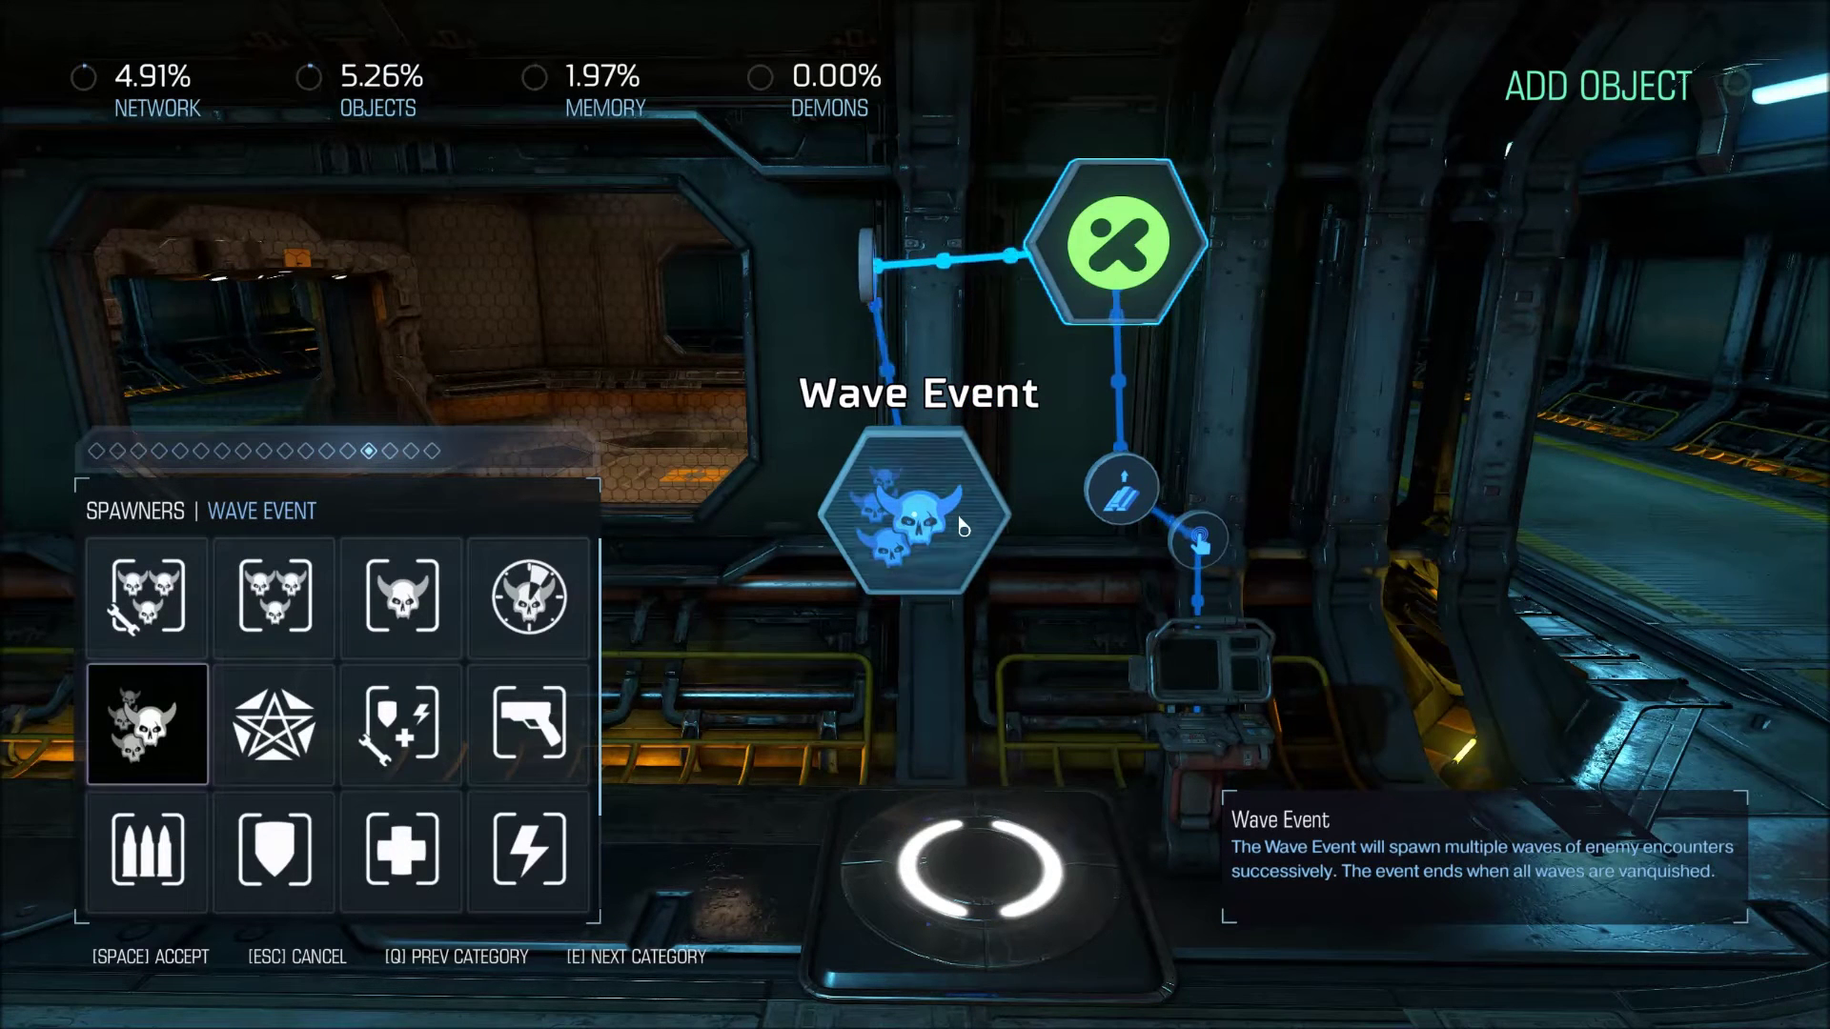
{"action": "key", "text": "Right"}
{"action": "key", "text": "Right"}
{"action": "key", "text": "Right"}
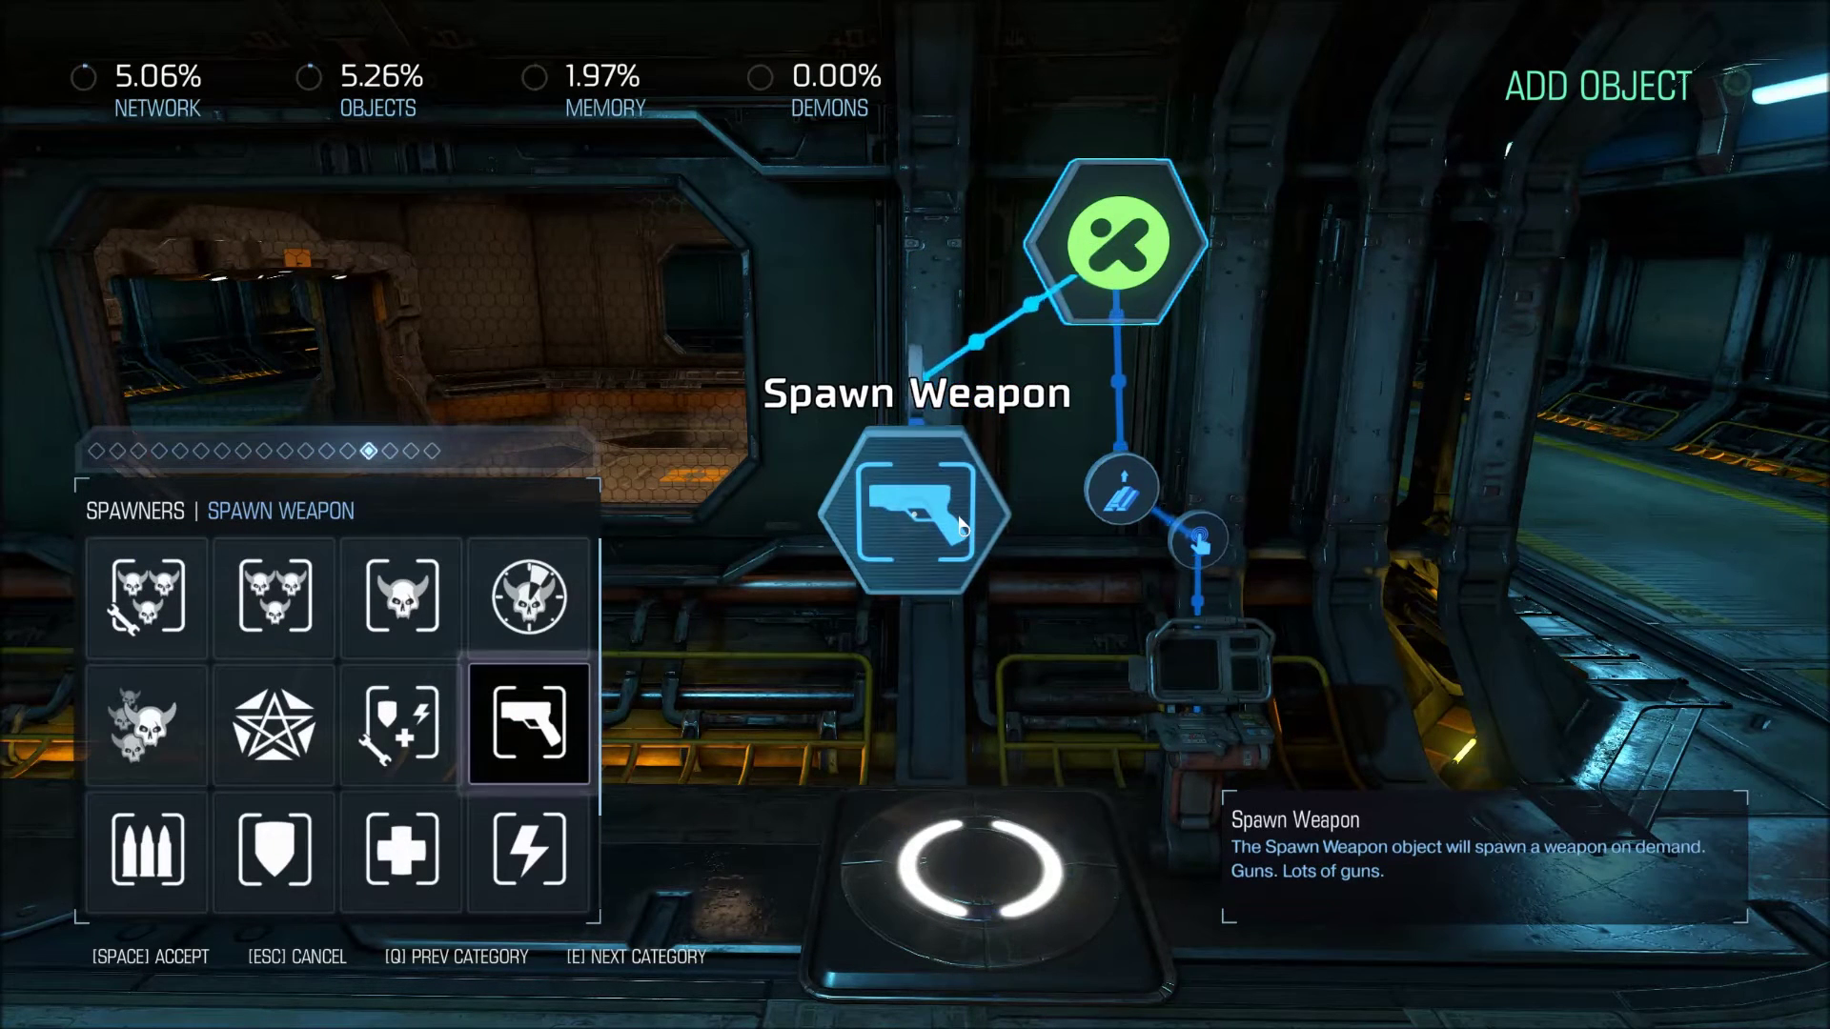
{"action": "key", "text": "space"}
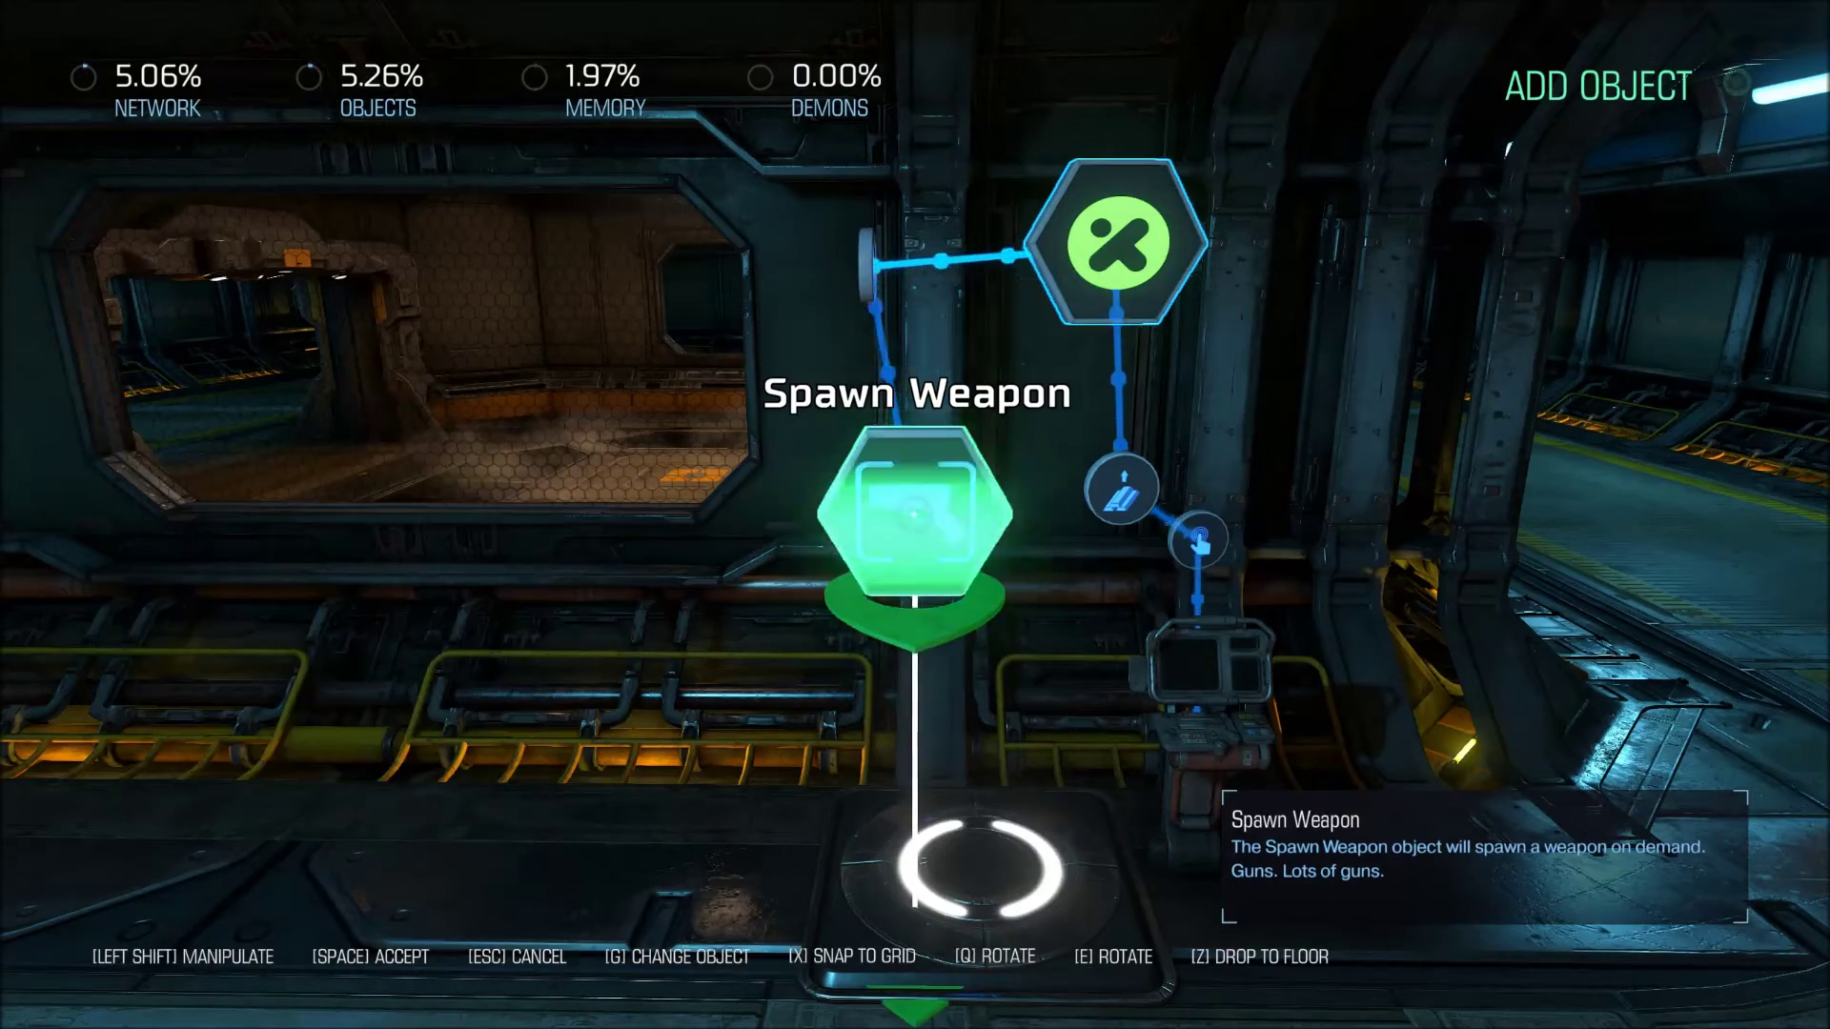
{"action": "key", "text": "w"}
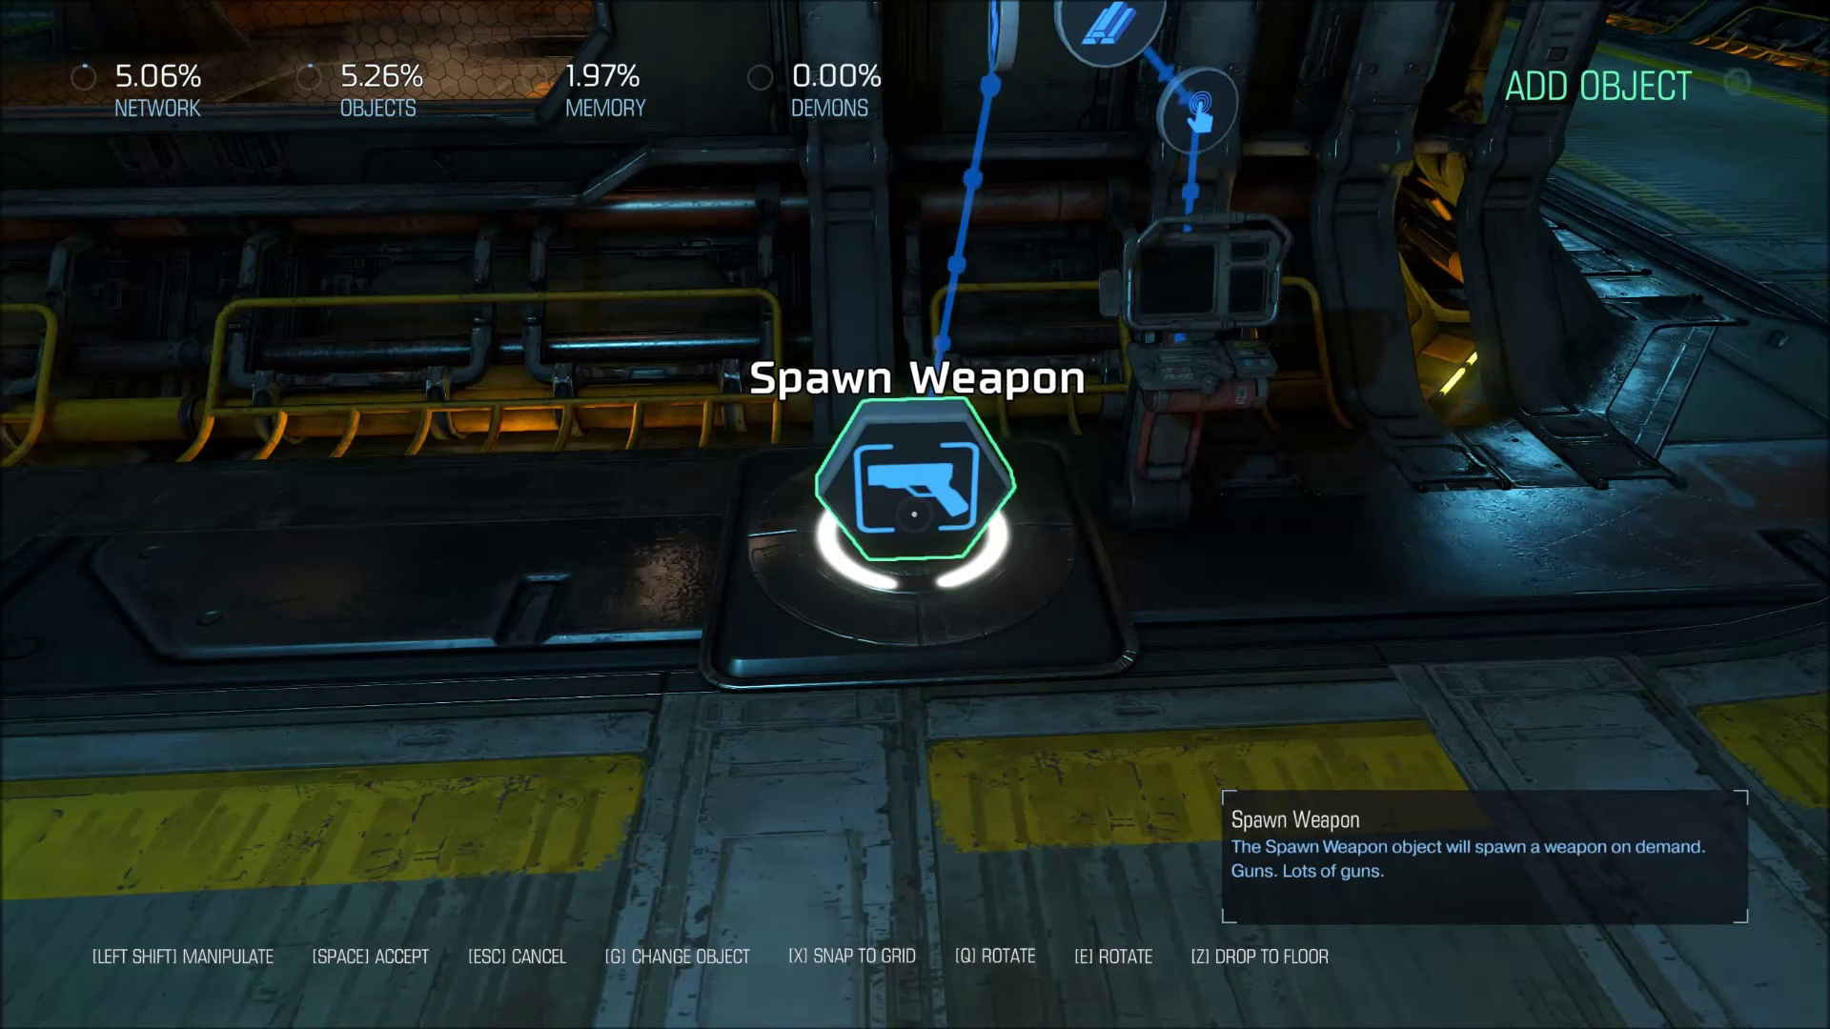
{"action": "key", "text": "space"}
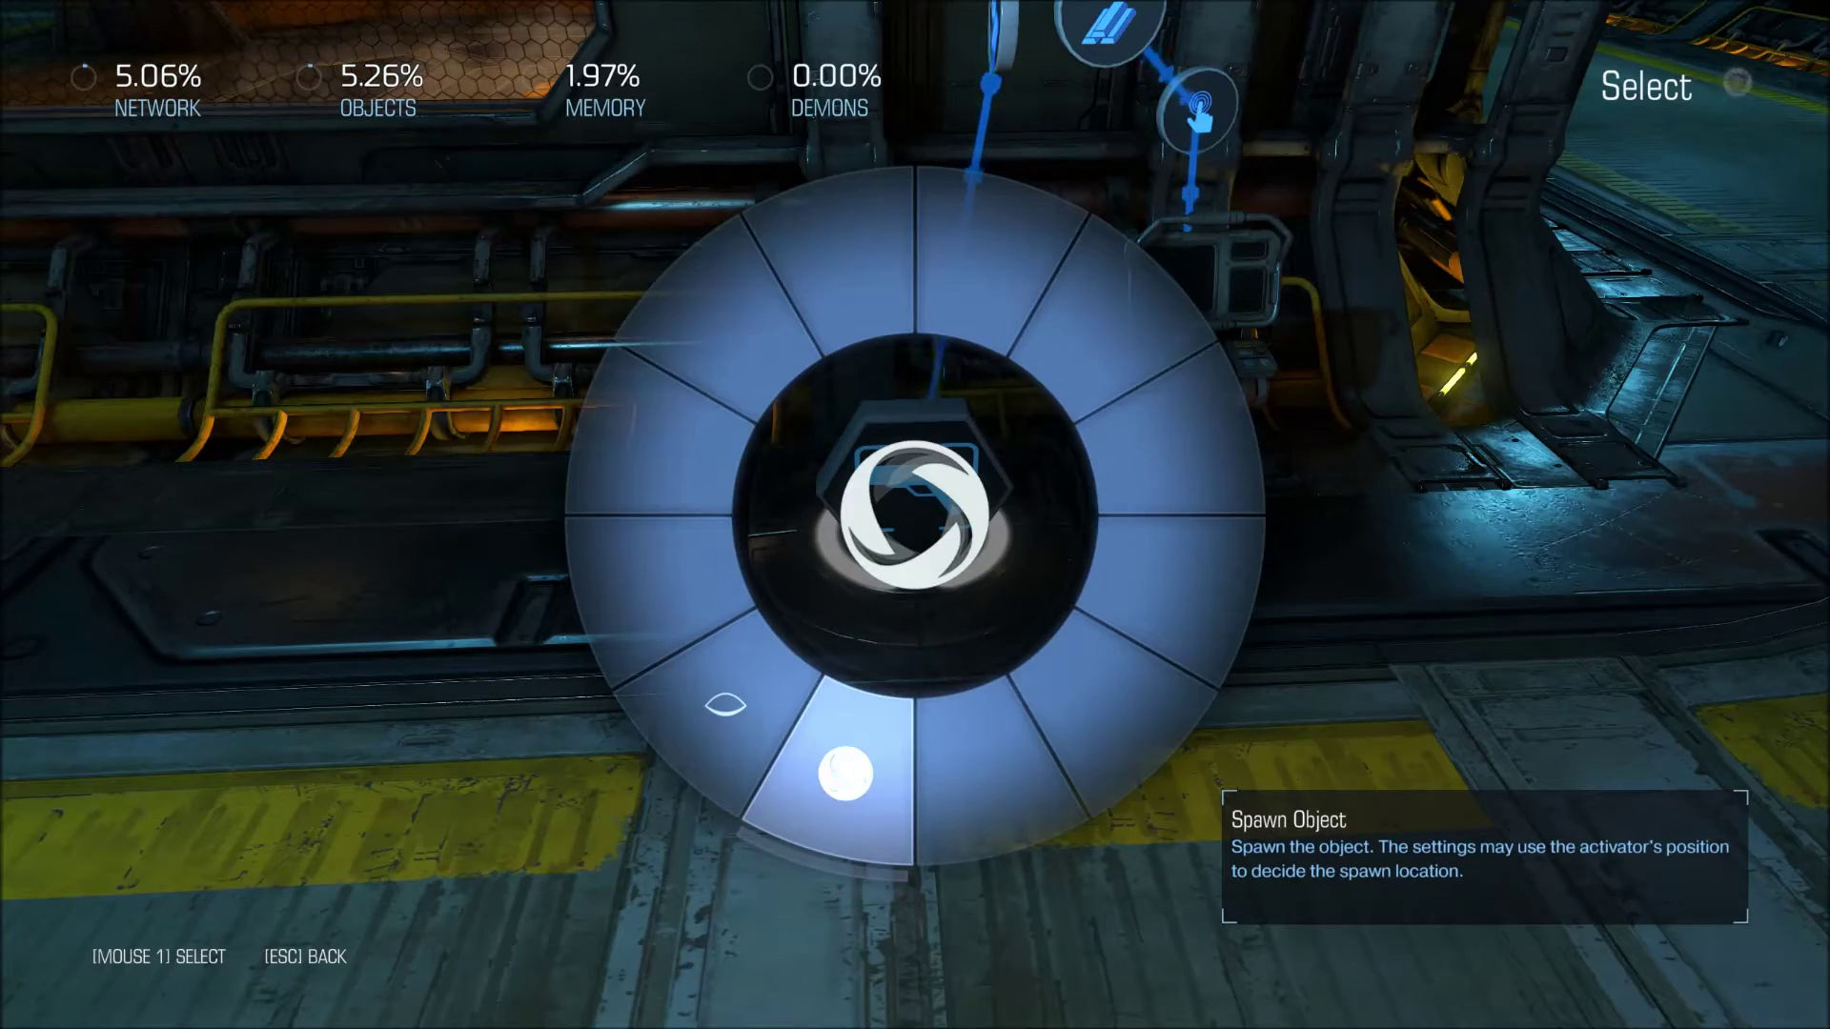
{"action": "left_click", "coordinate": [845, 774]}
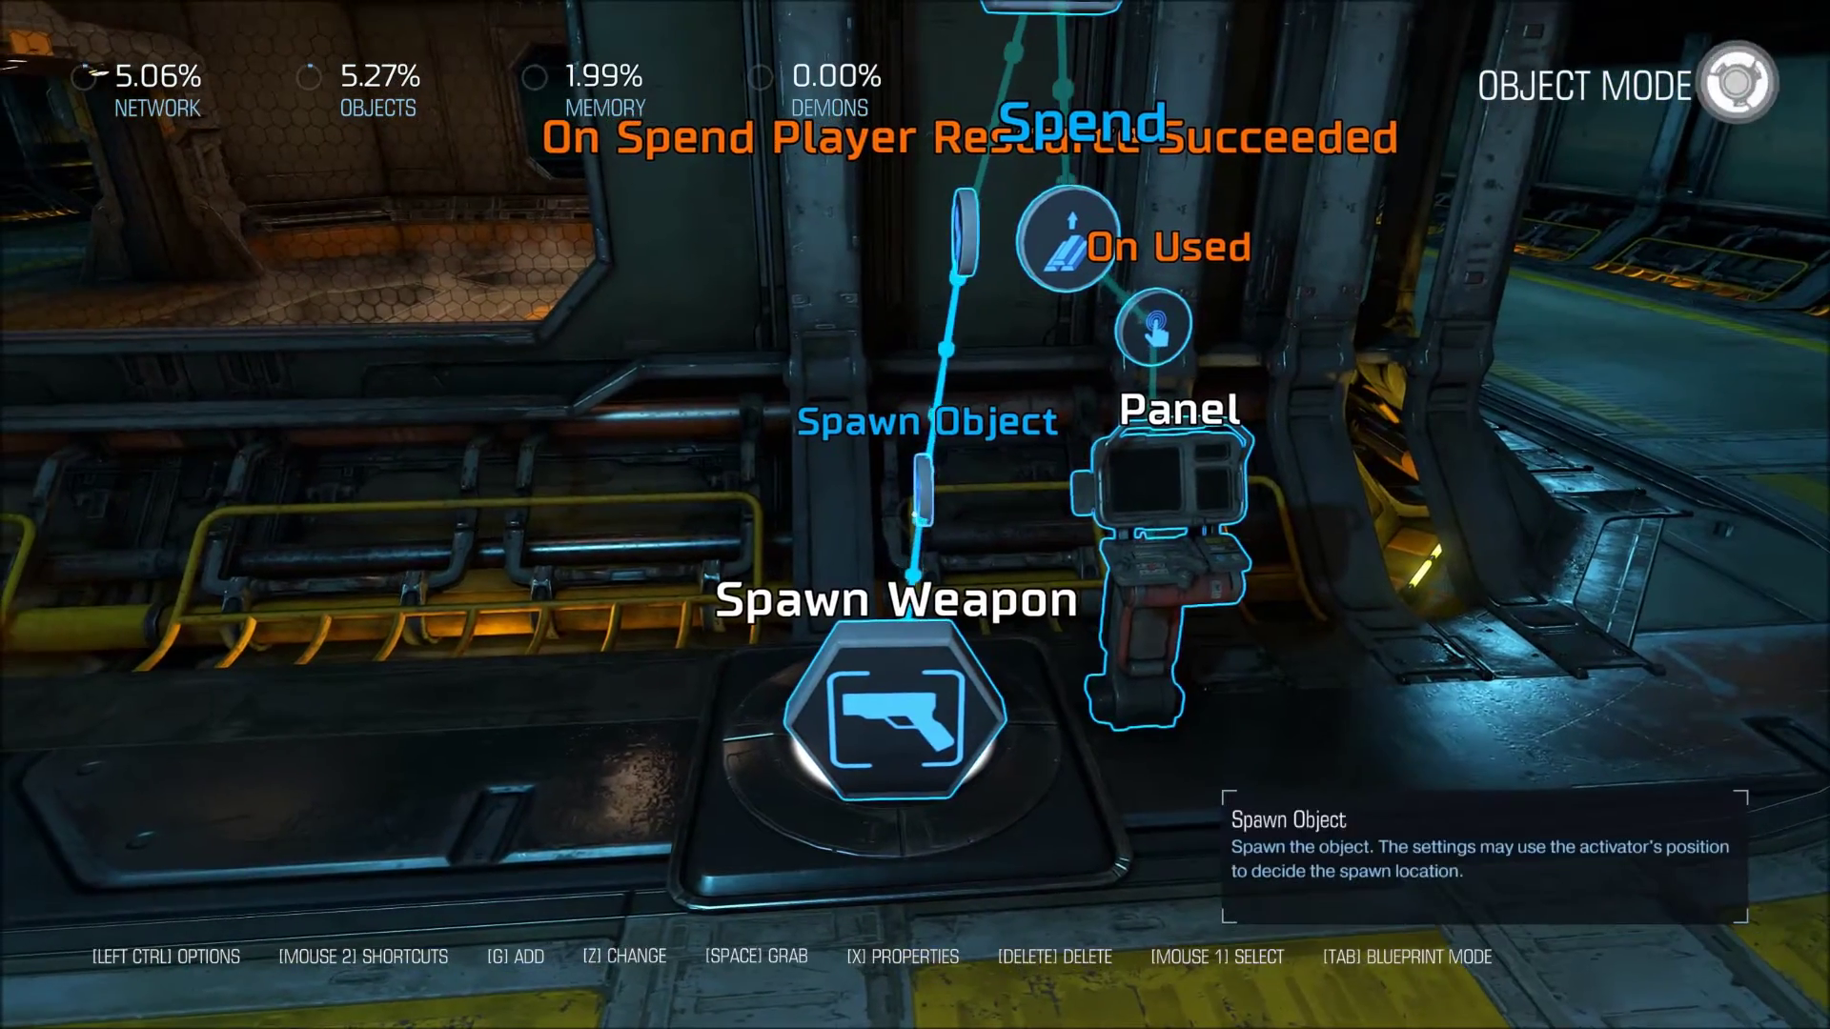
Reposition the Spawn Object node above the Spawn Weapon and check the node's properties.
{"action": "key", "text": "space"}
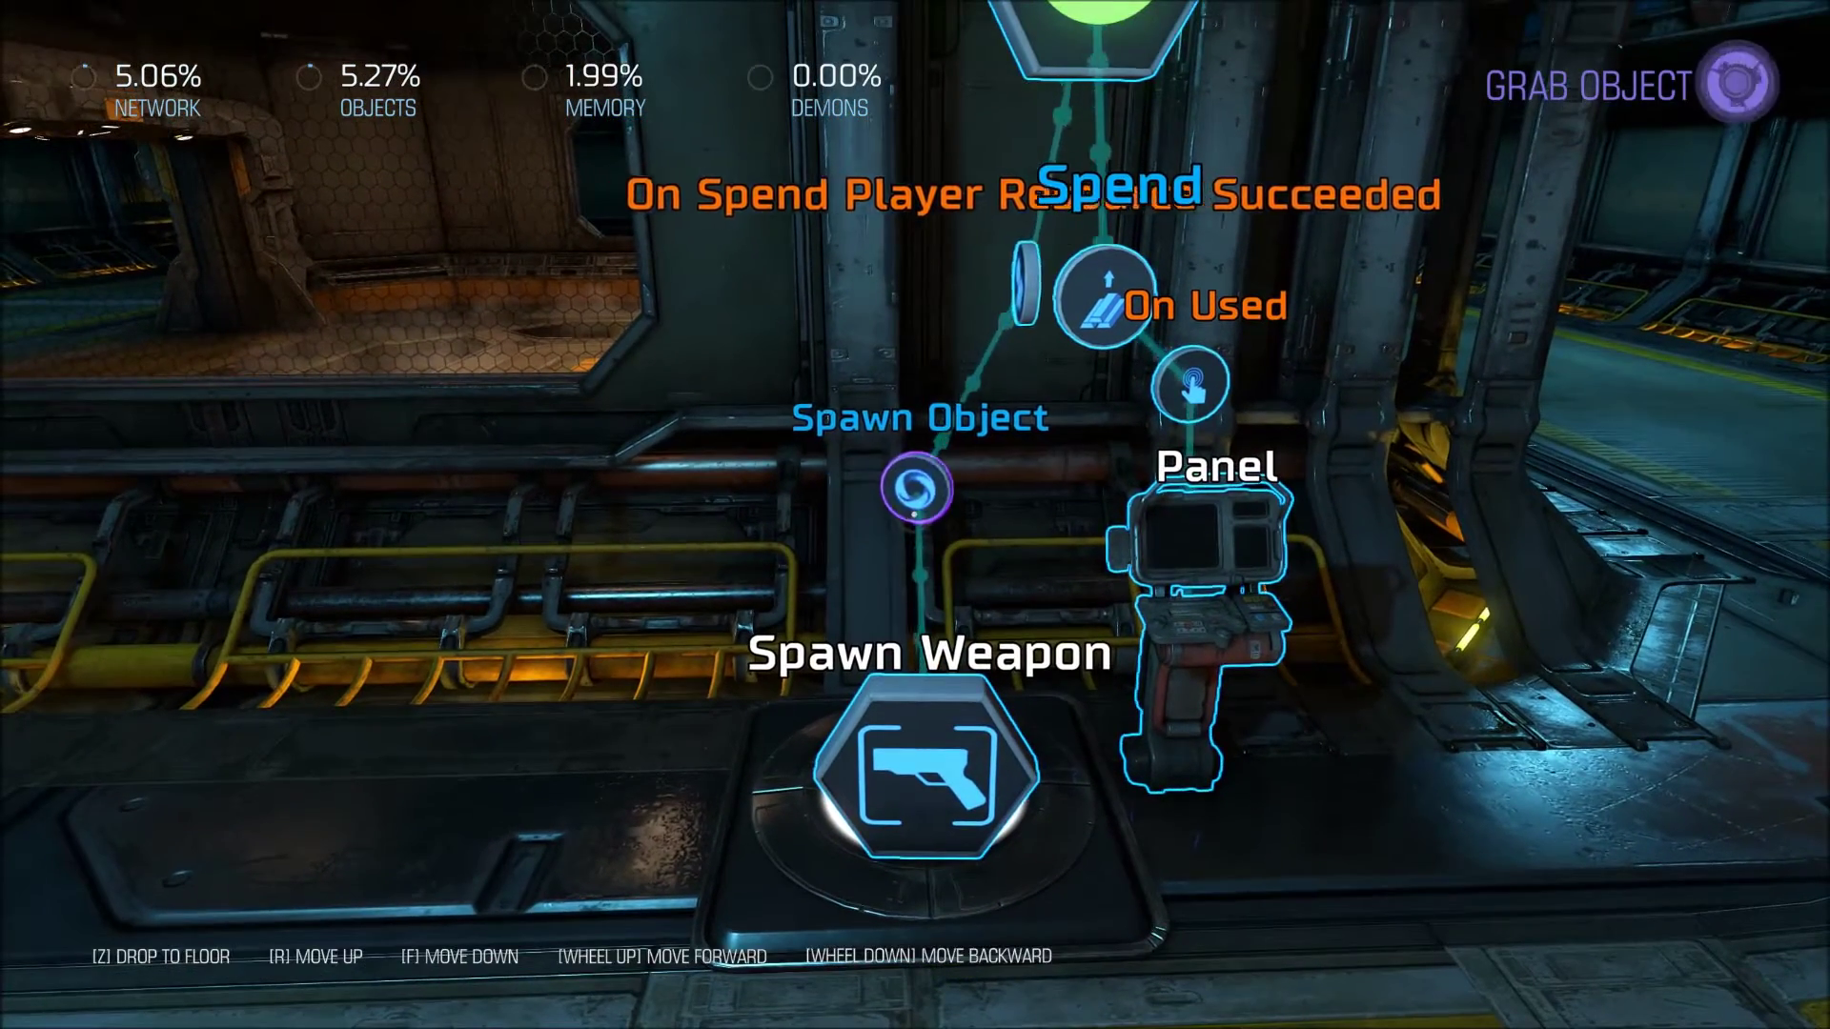
{"action": "key", "text": "space"}
{"action": "key", "text": "x"}
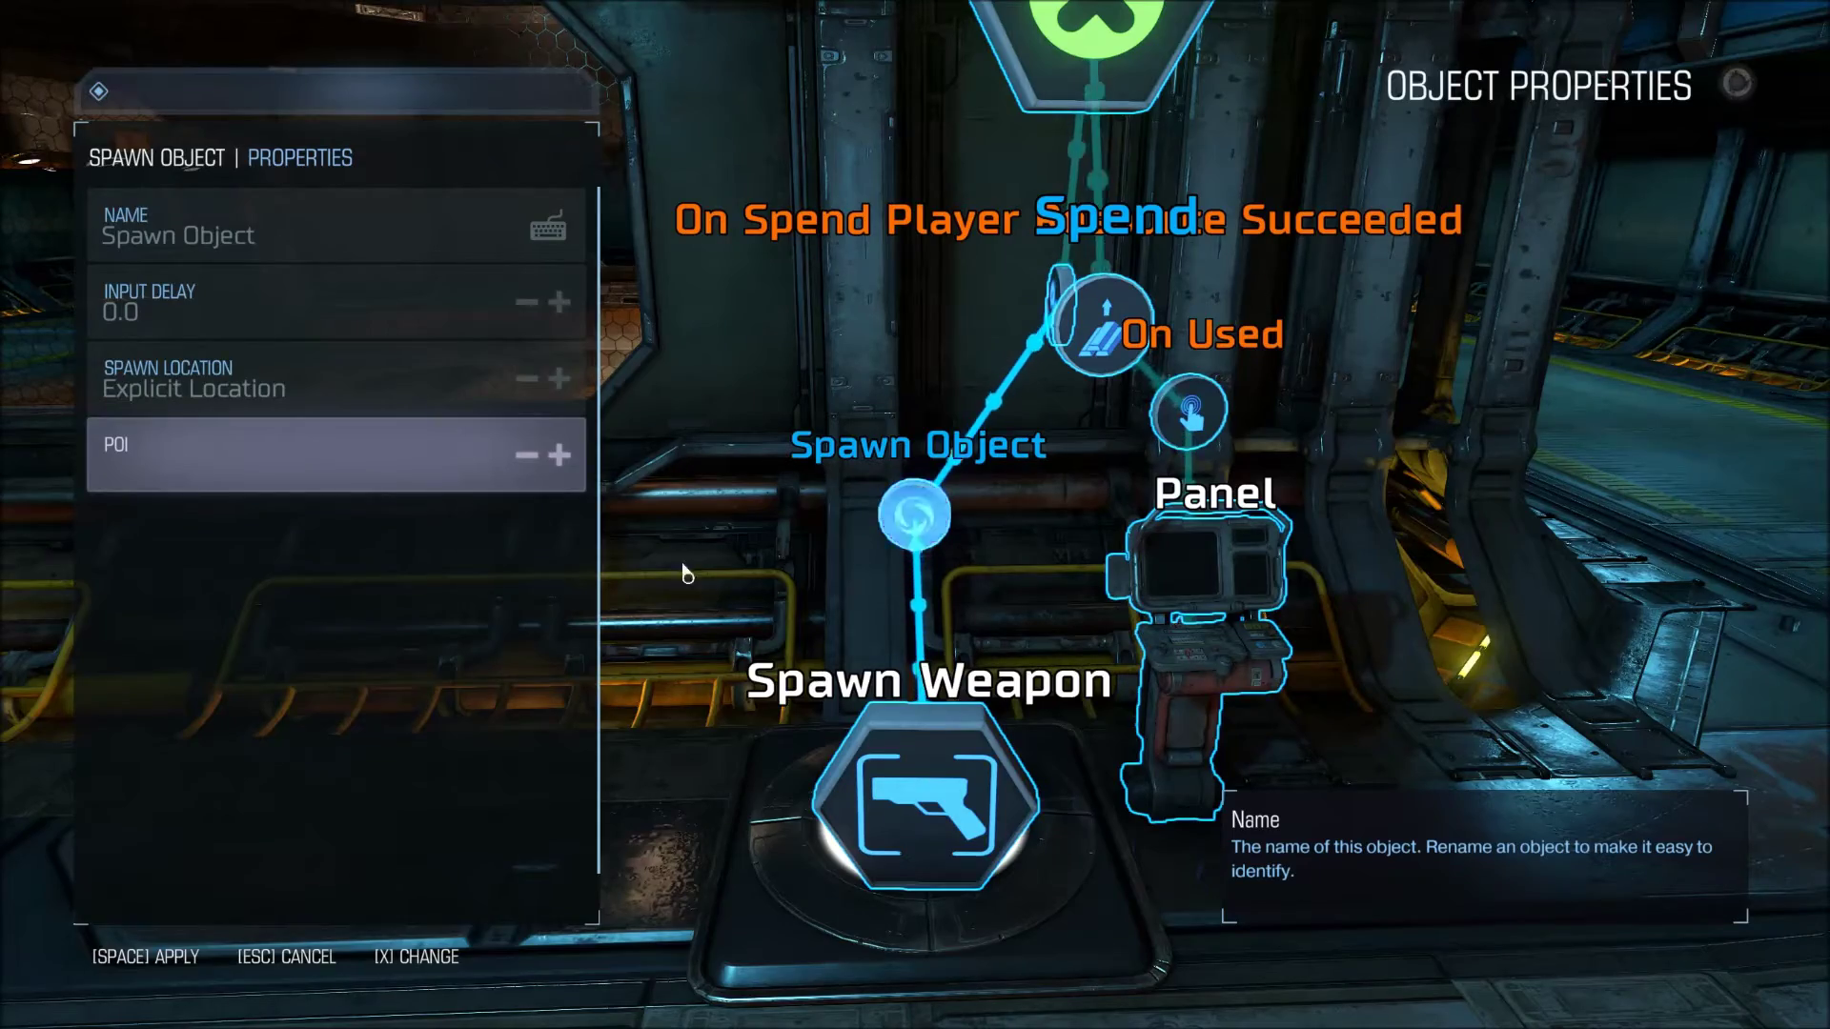
{"action": "key", "text": "Escape"}
{"action": "key", "text": "a"}
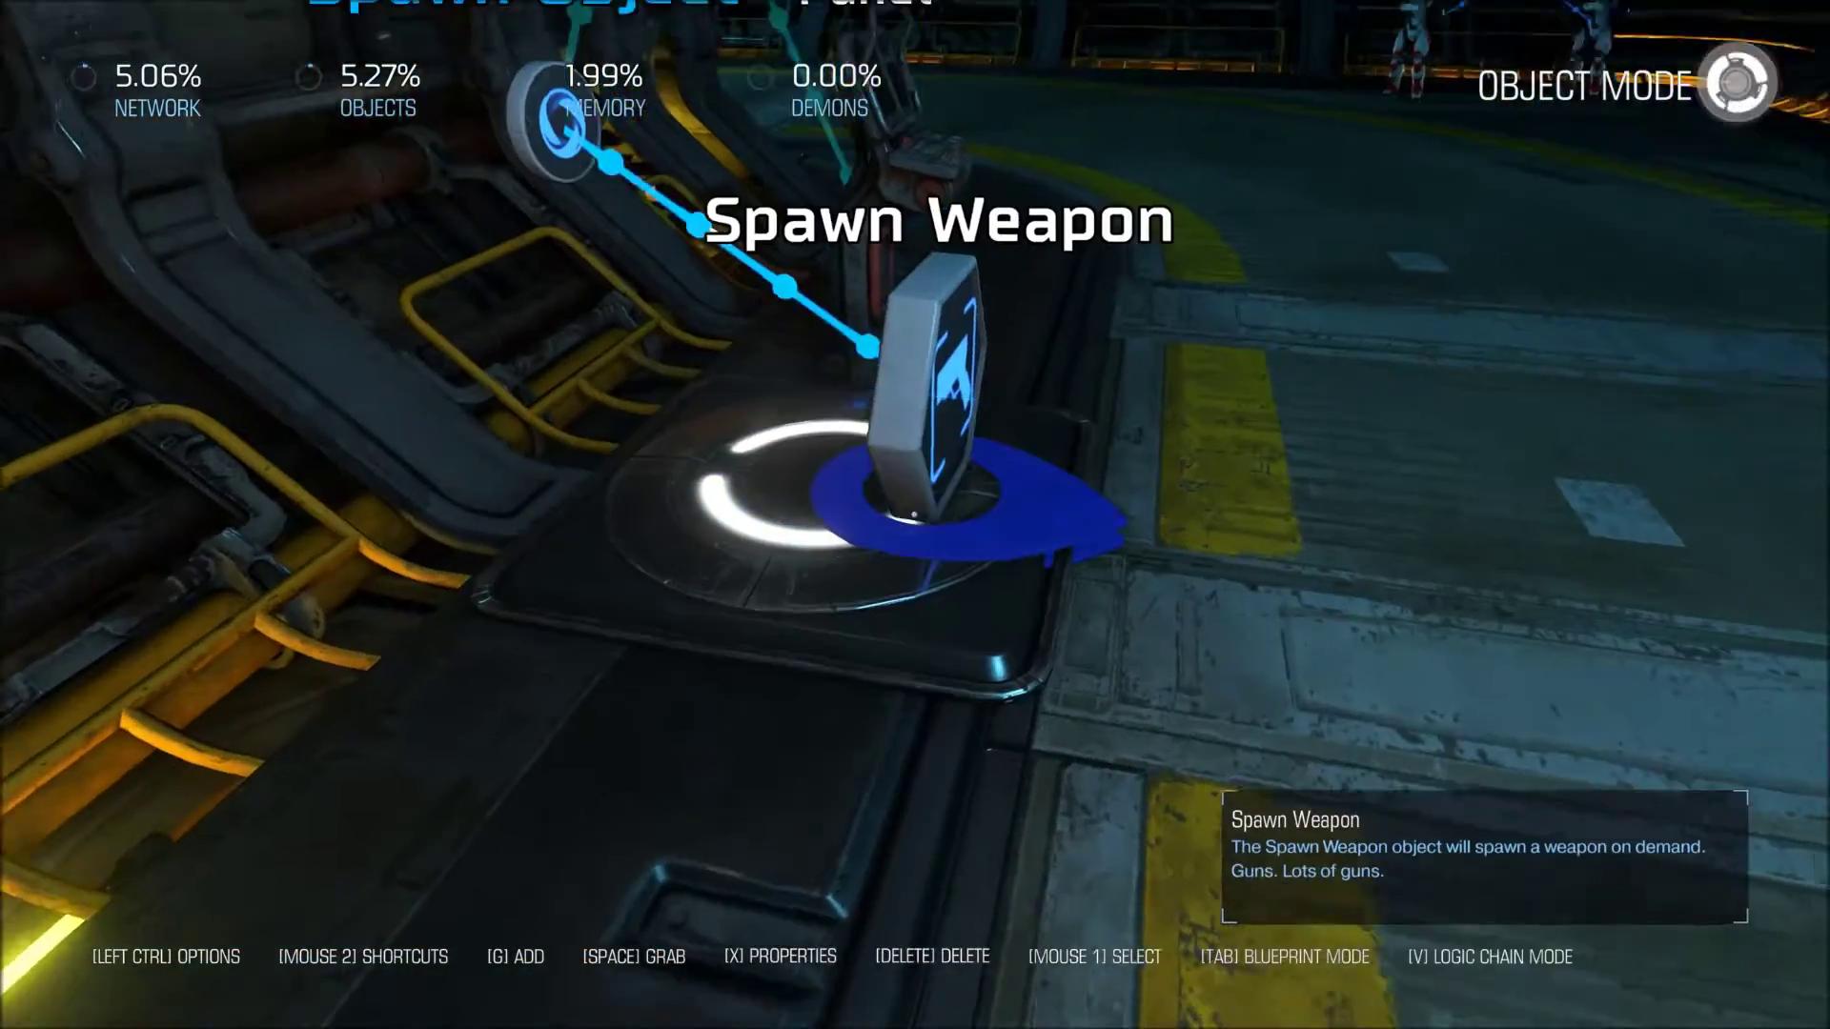
Adjust the Spawn Weapon's position on the pressure plate and apply Chaingun as its weapon.
{"action": "key", "text": "space"}
{"action": "key", "text": "space"}
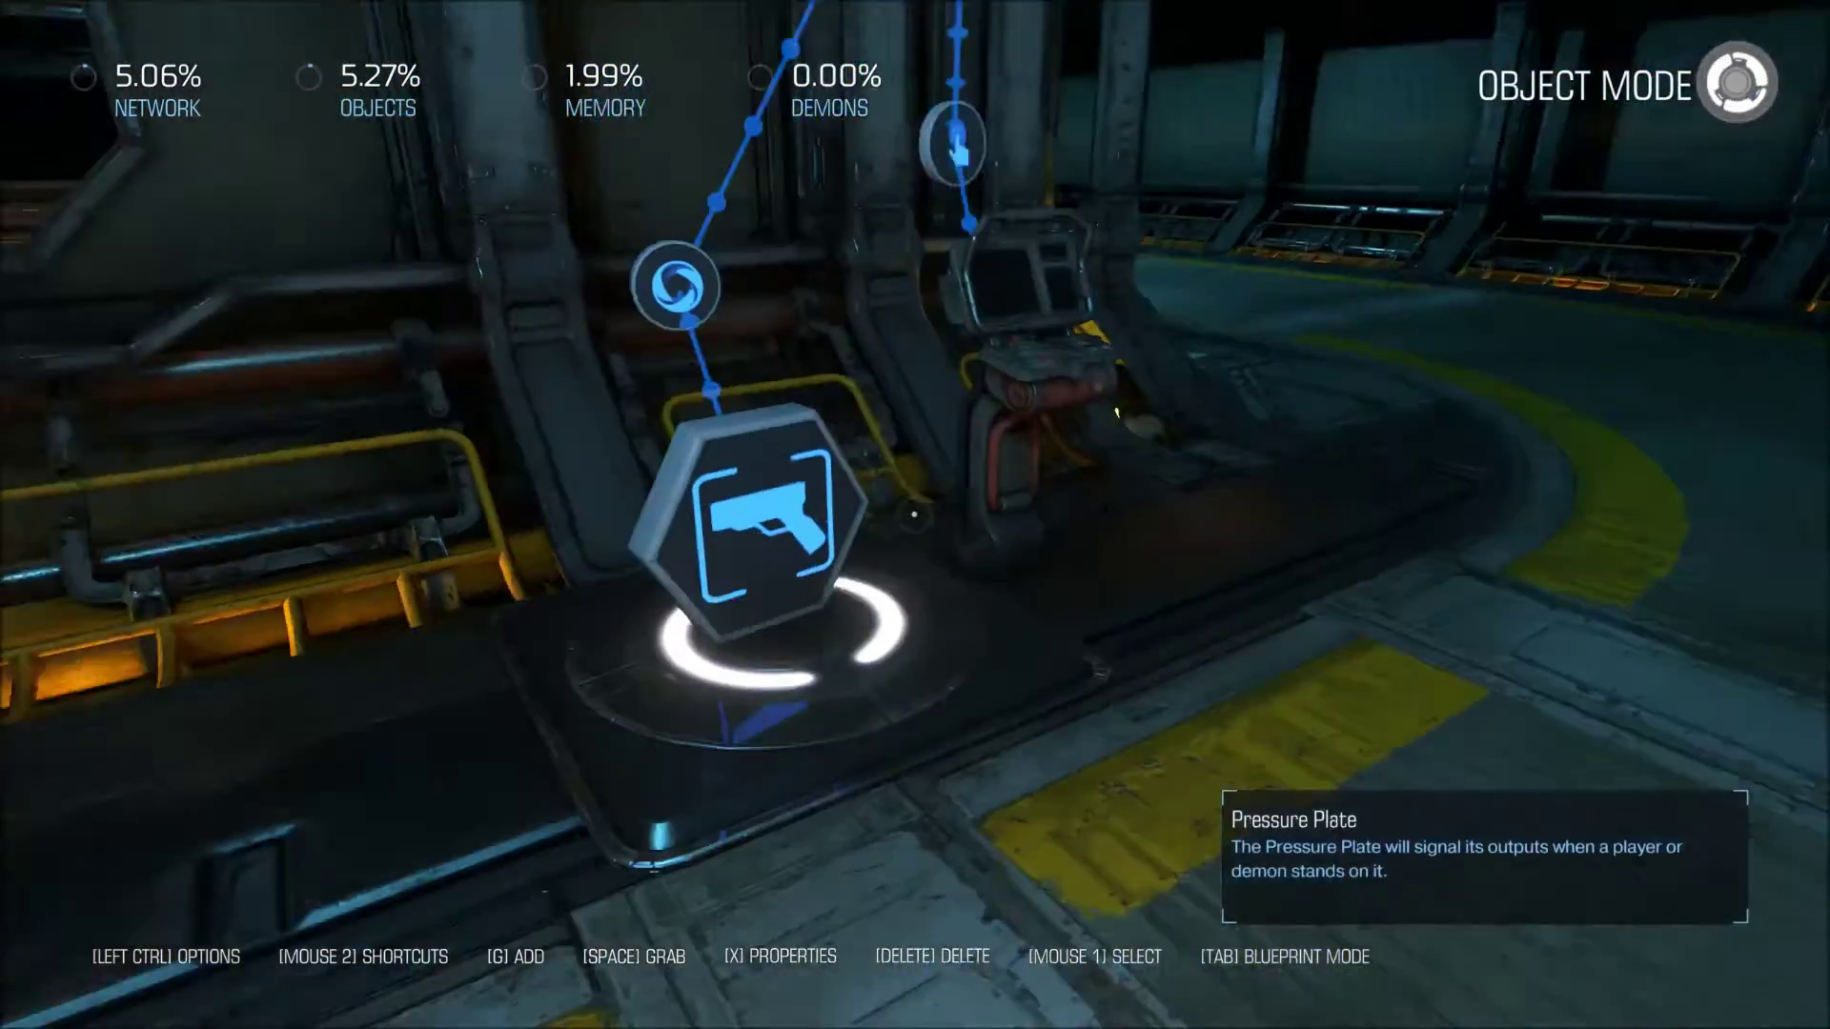
{"action": "key", "text": "space"}
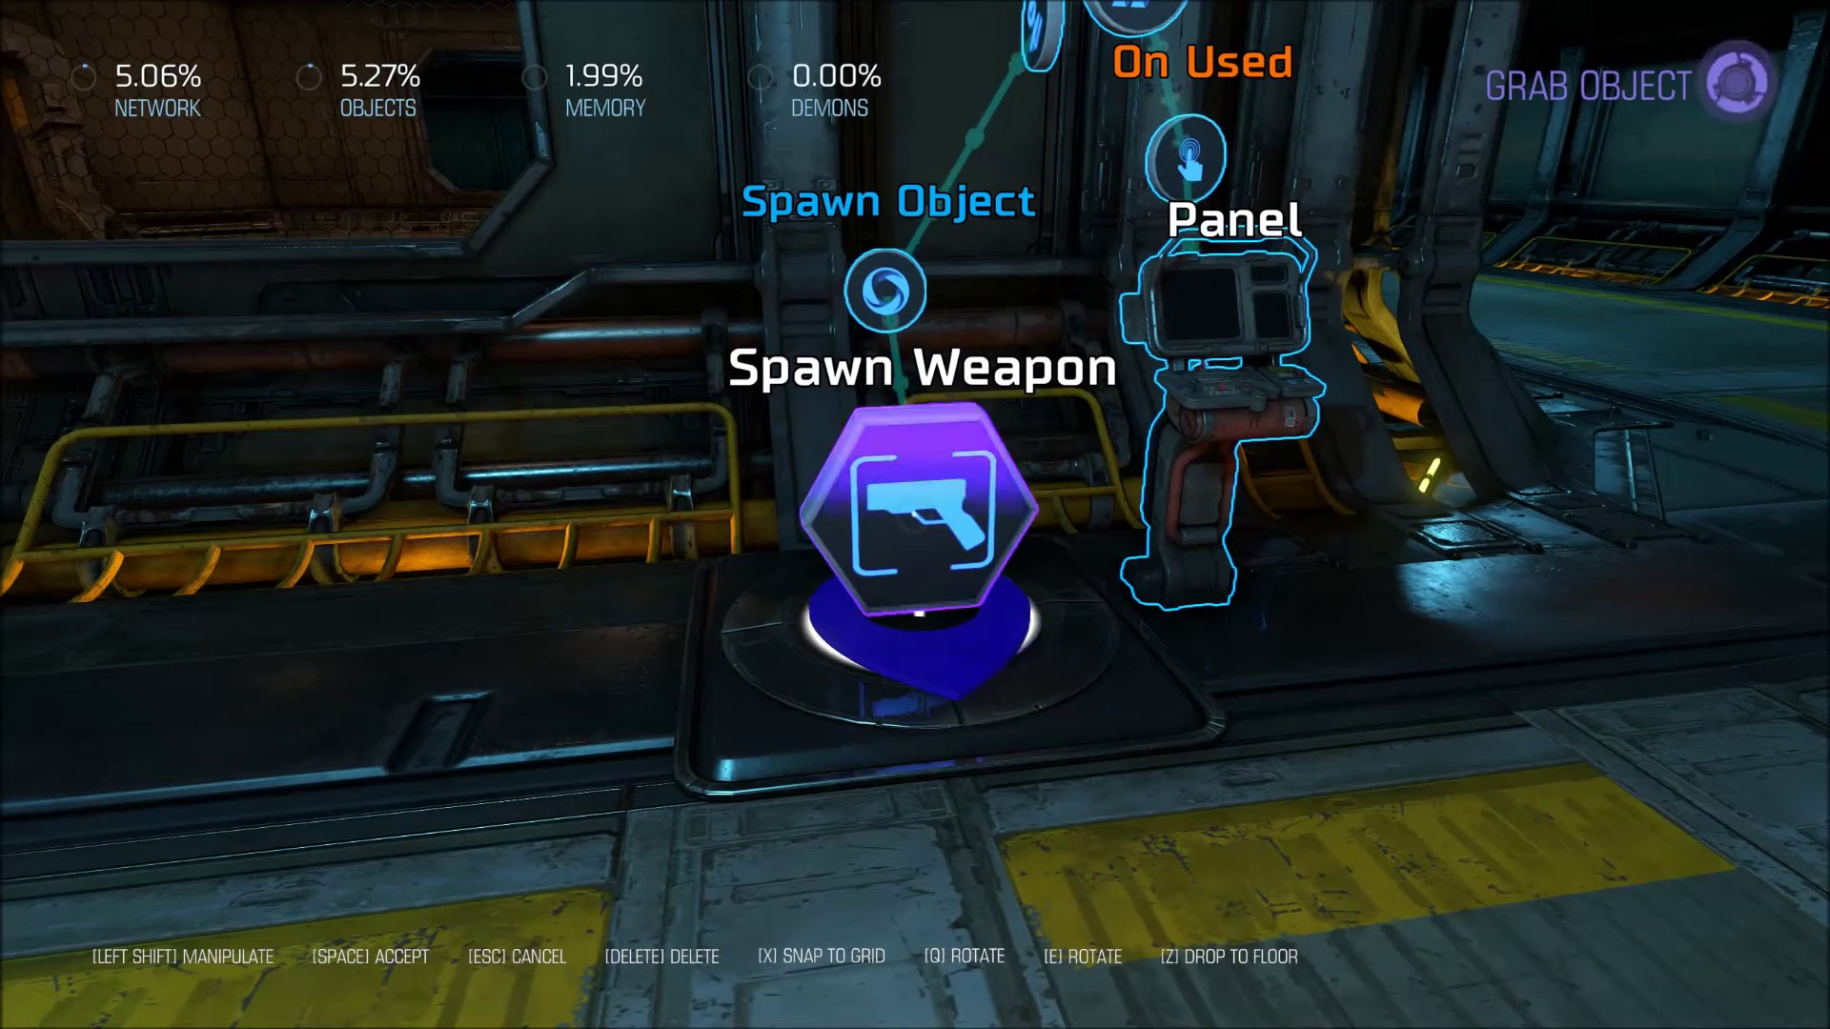
{"action": "key", "text": "space"}
{"action": "key", "text": "x"}
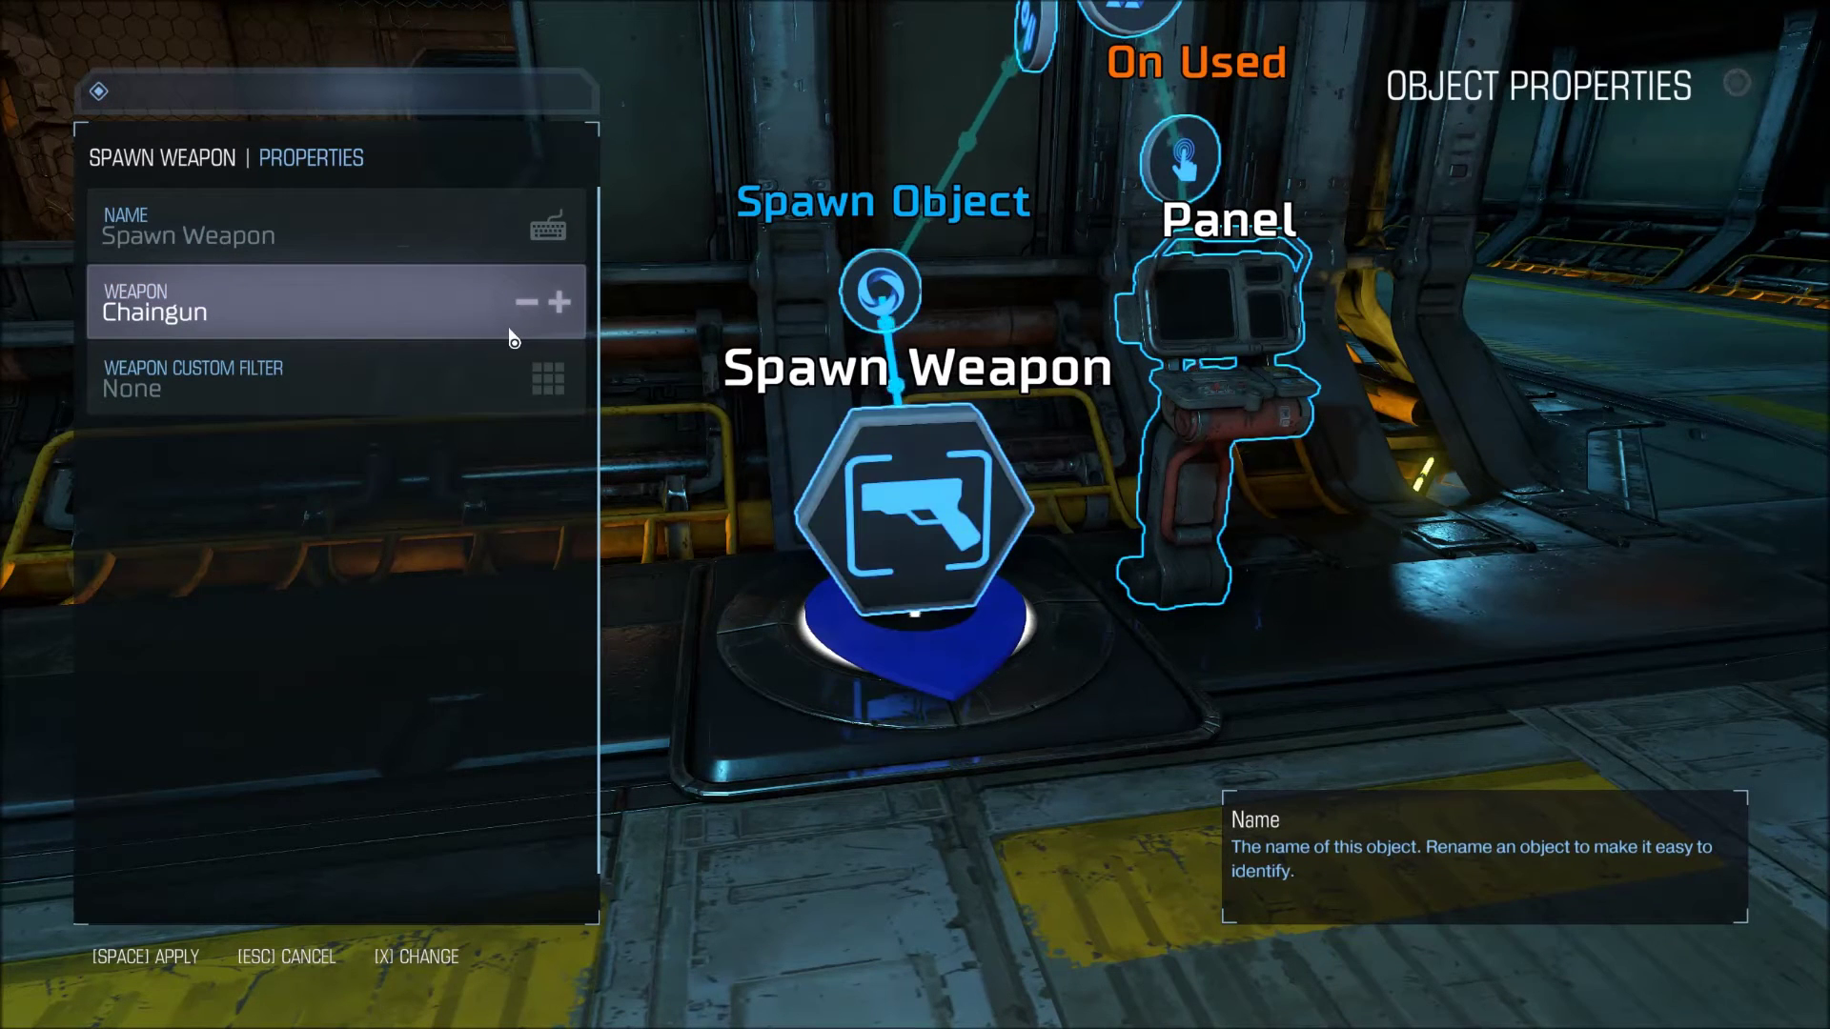
{"action": "key", "text": "space"}
Move the On Spend Player Resource Succeeded node away from the Spend node, placing it above the Spawn Object node.
{"action": "key", "text": "s"}
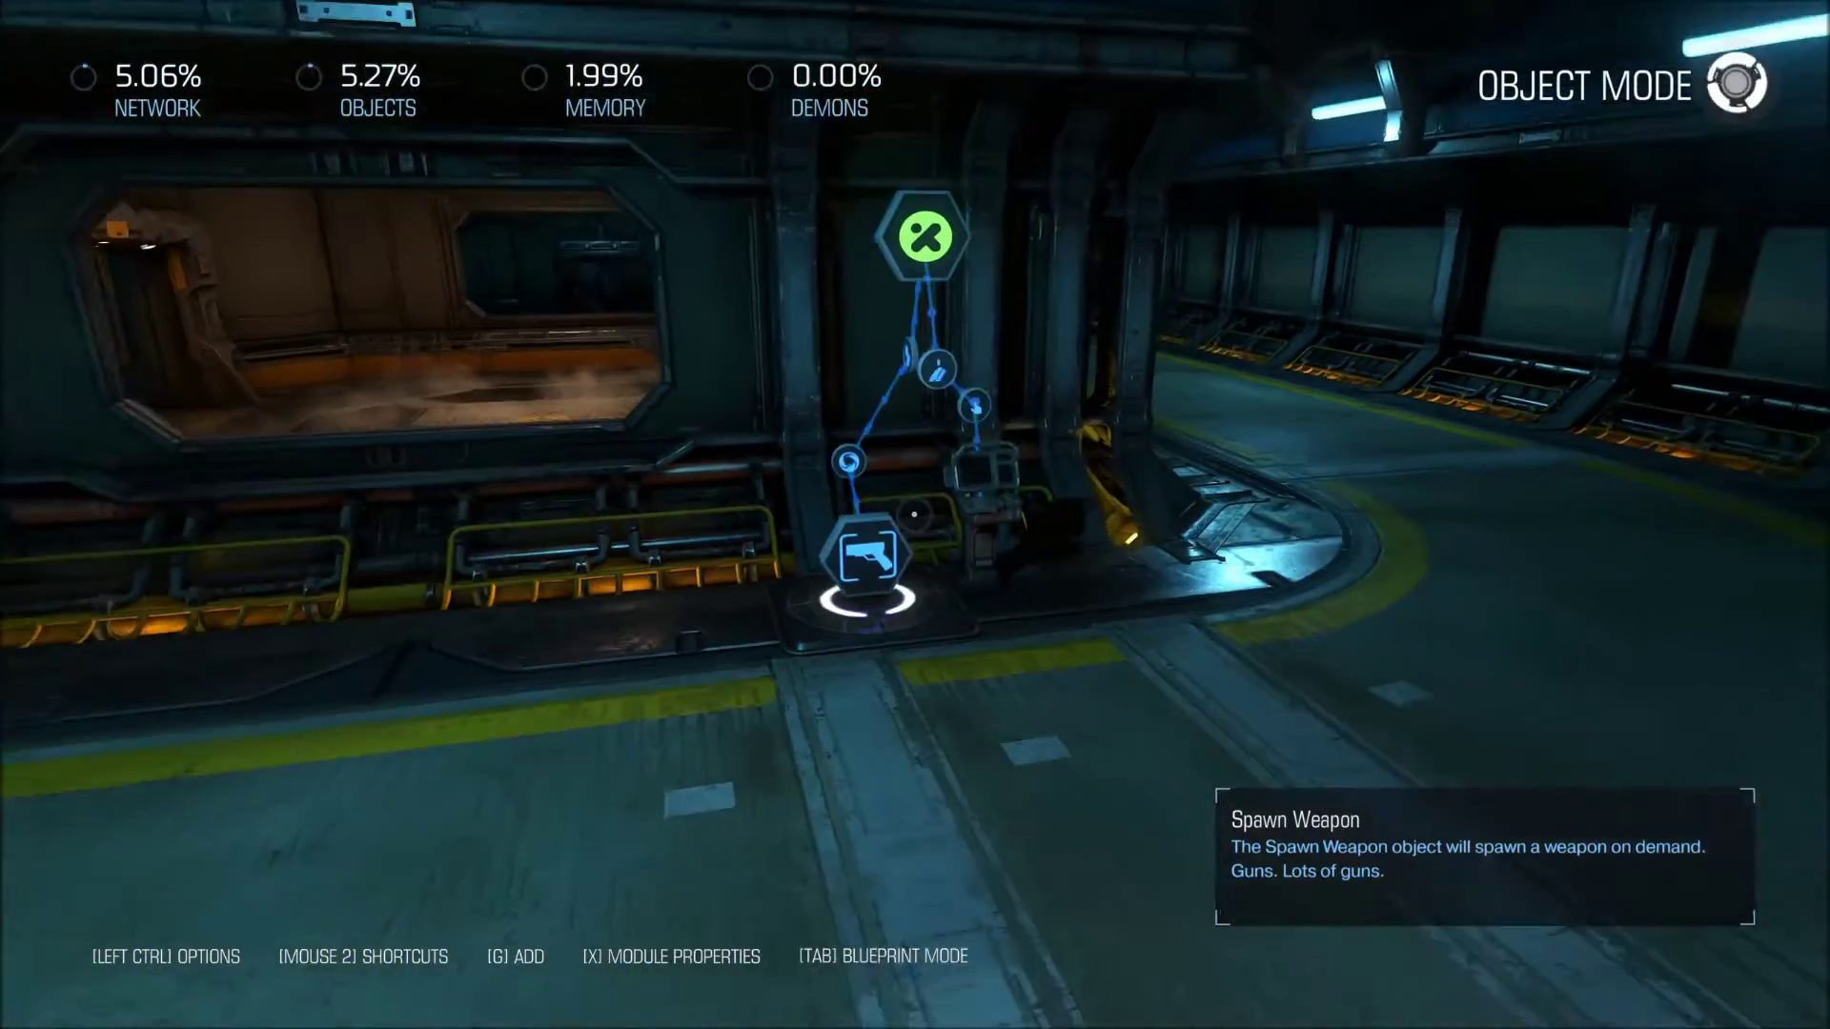
{"action": "key", "text": "w"}
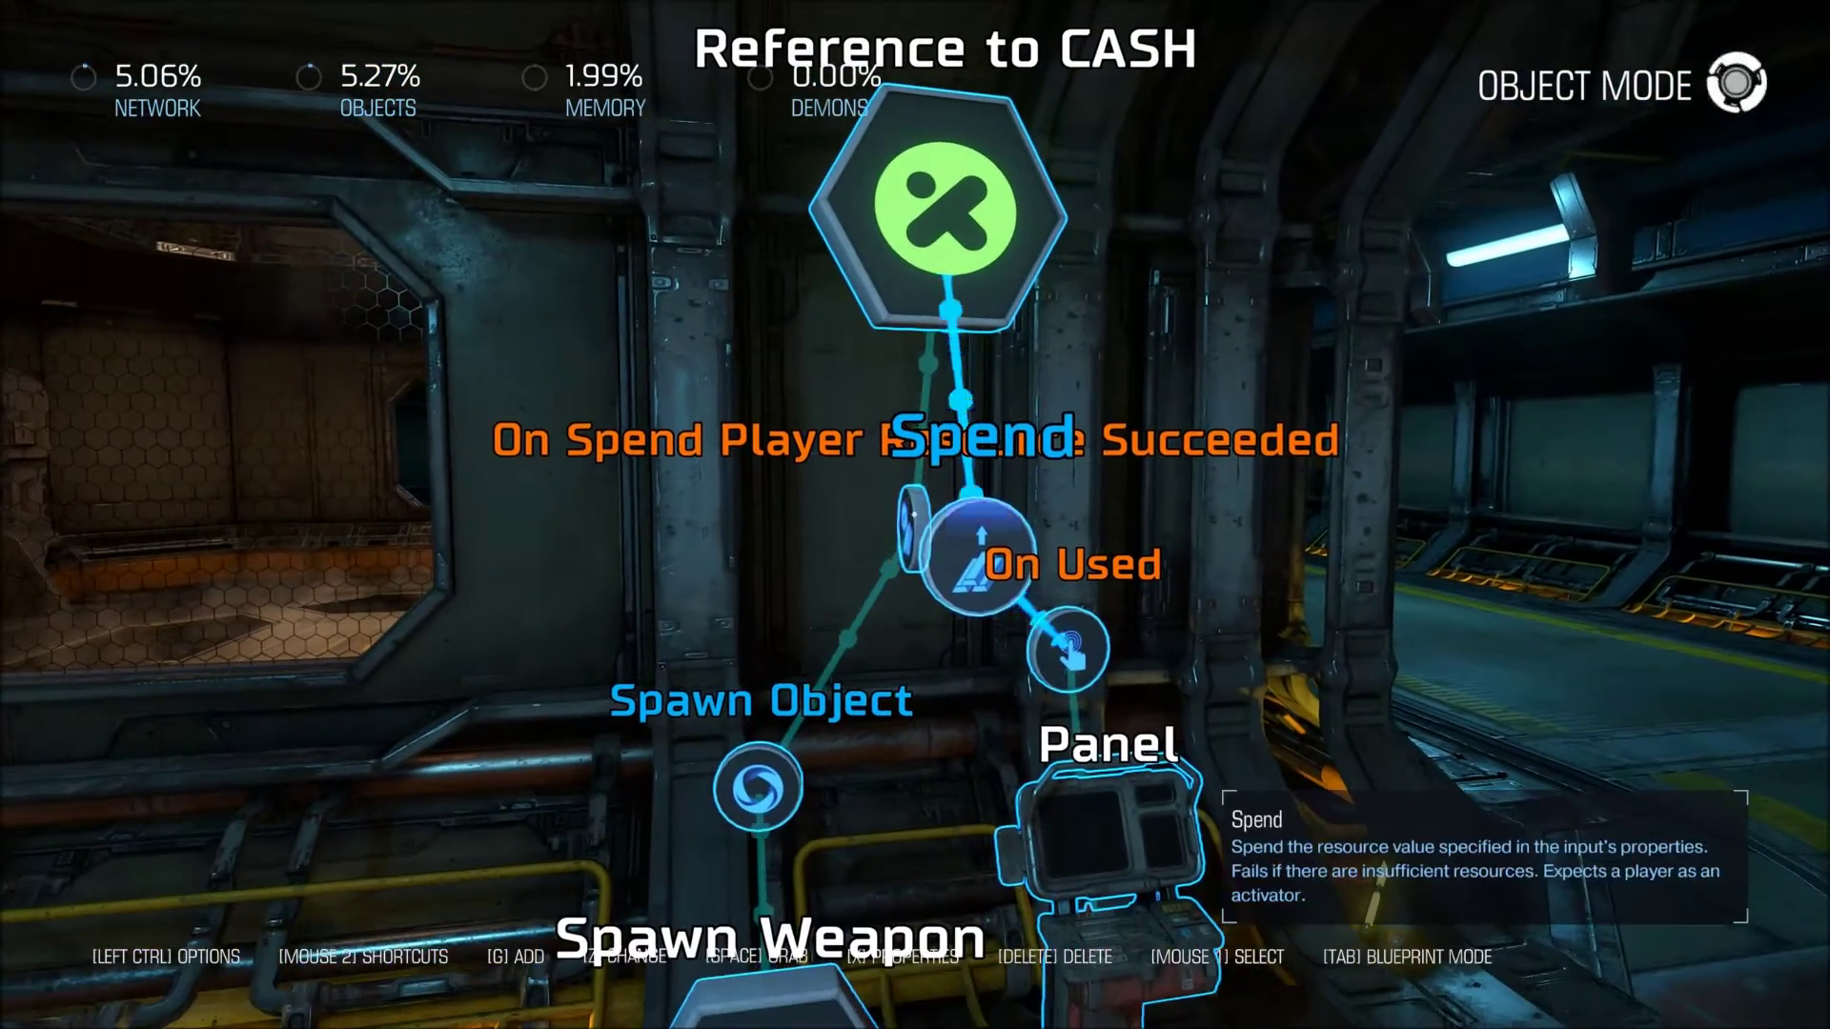
{"action": "key", "text": "space"}
{"action": "left_click", "coordinate": [914, 515]}
{"action": "key", "text": "space"}
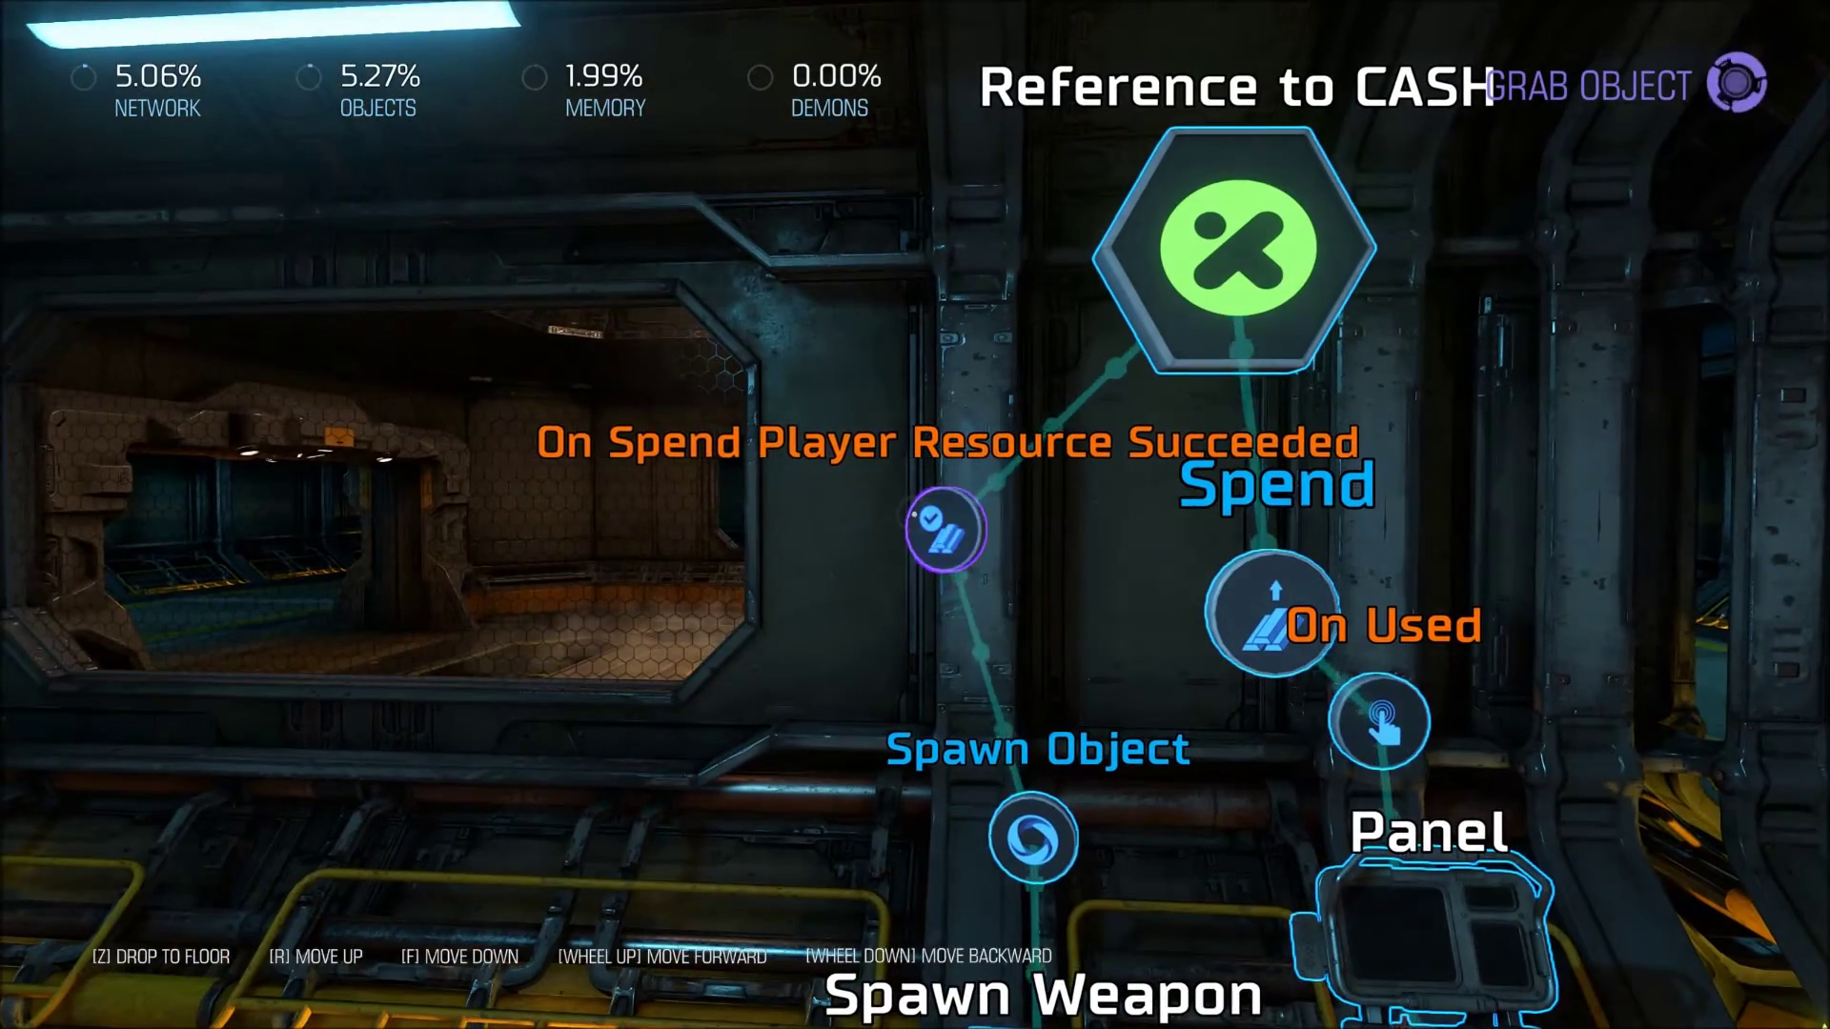
{"action": "key", "text": "space"}
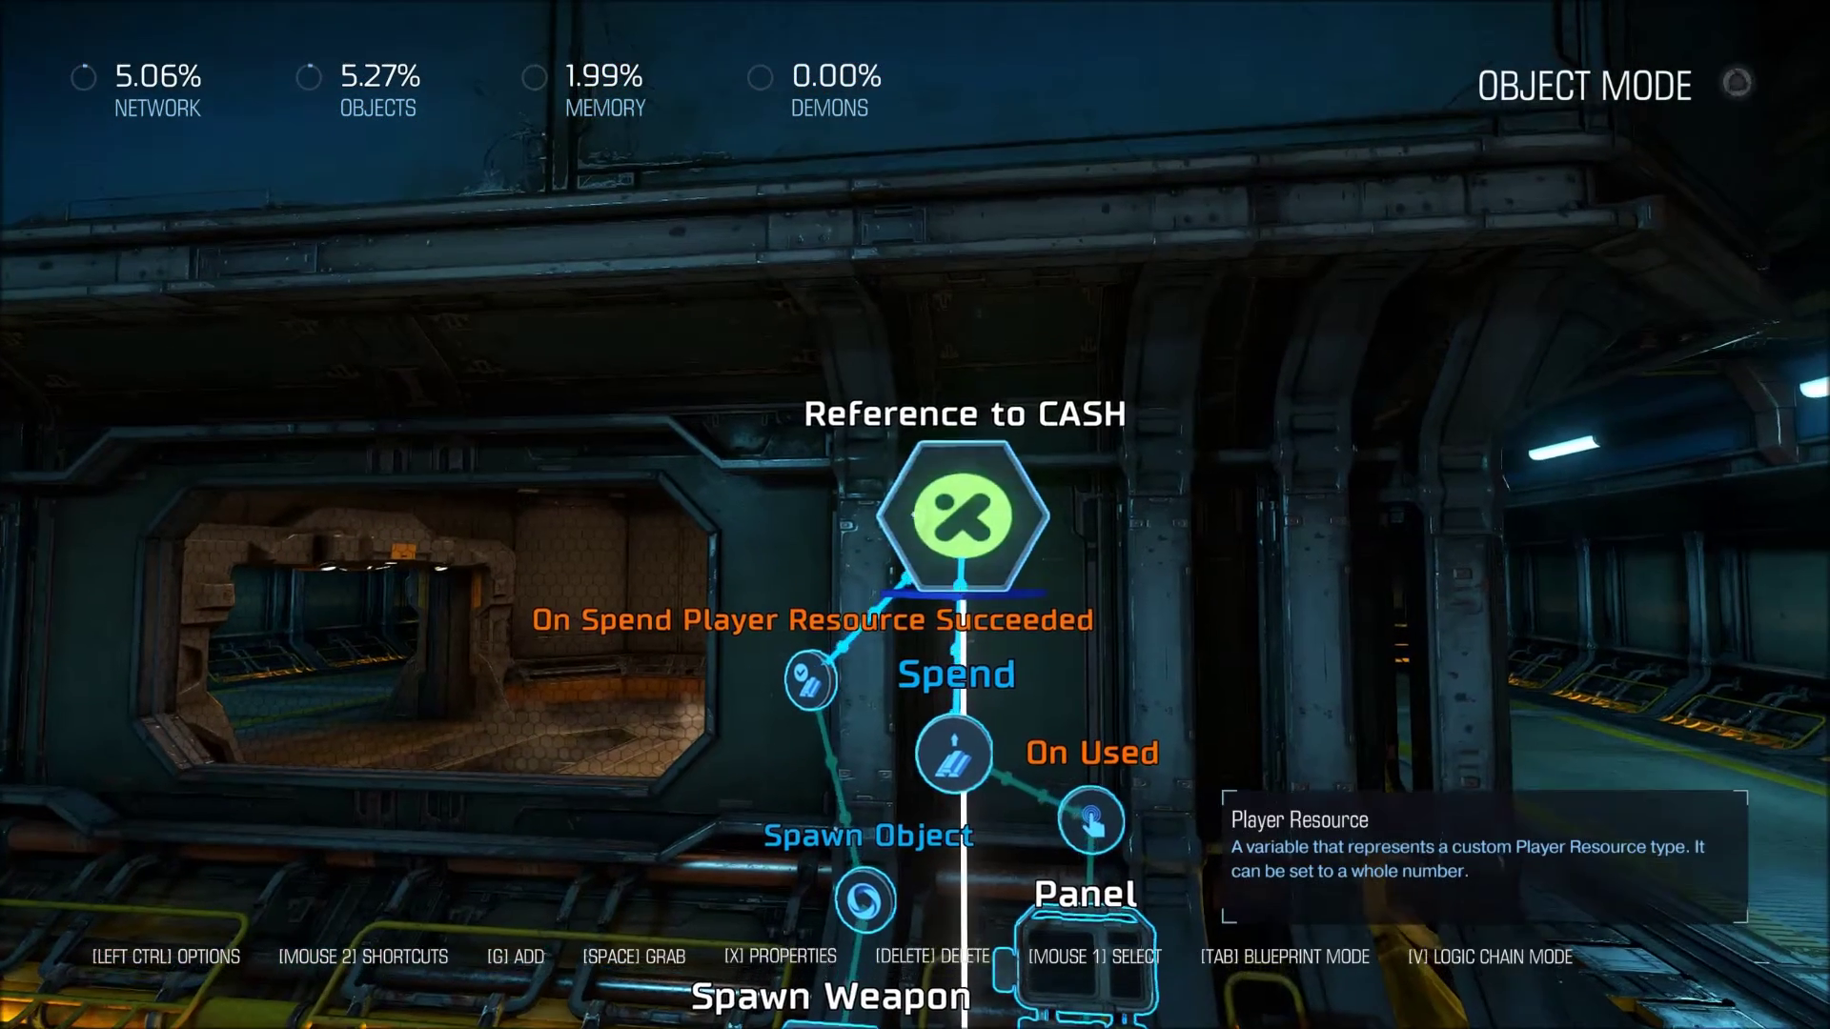
Start another logic chain from the CASH reference using its On Spend Player Resource Failed output.
{"action": "left_click", "coordinate": [962, 505]}
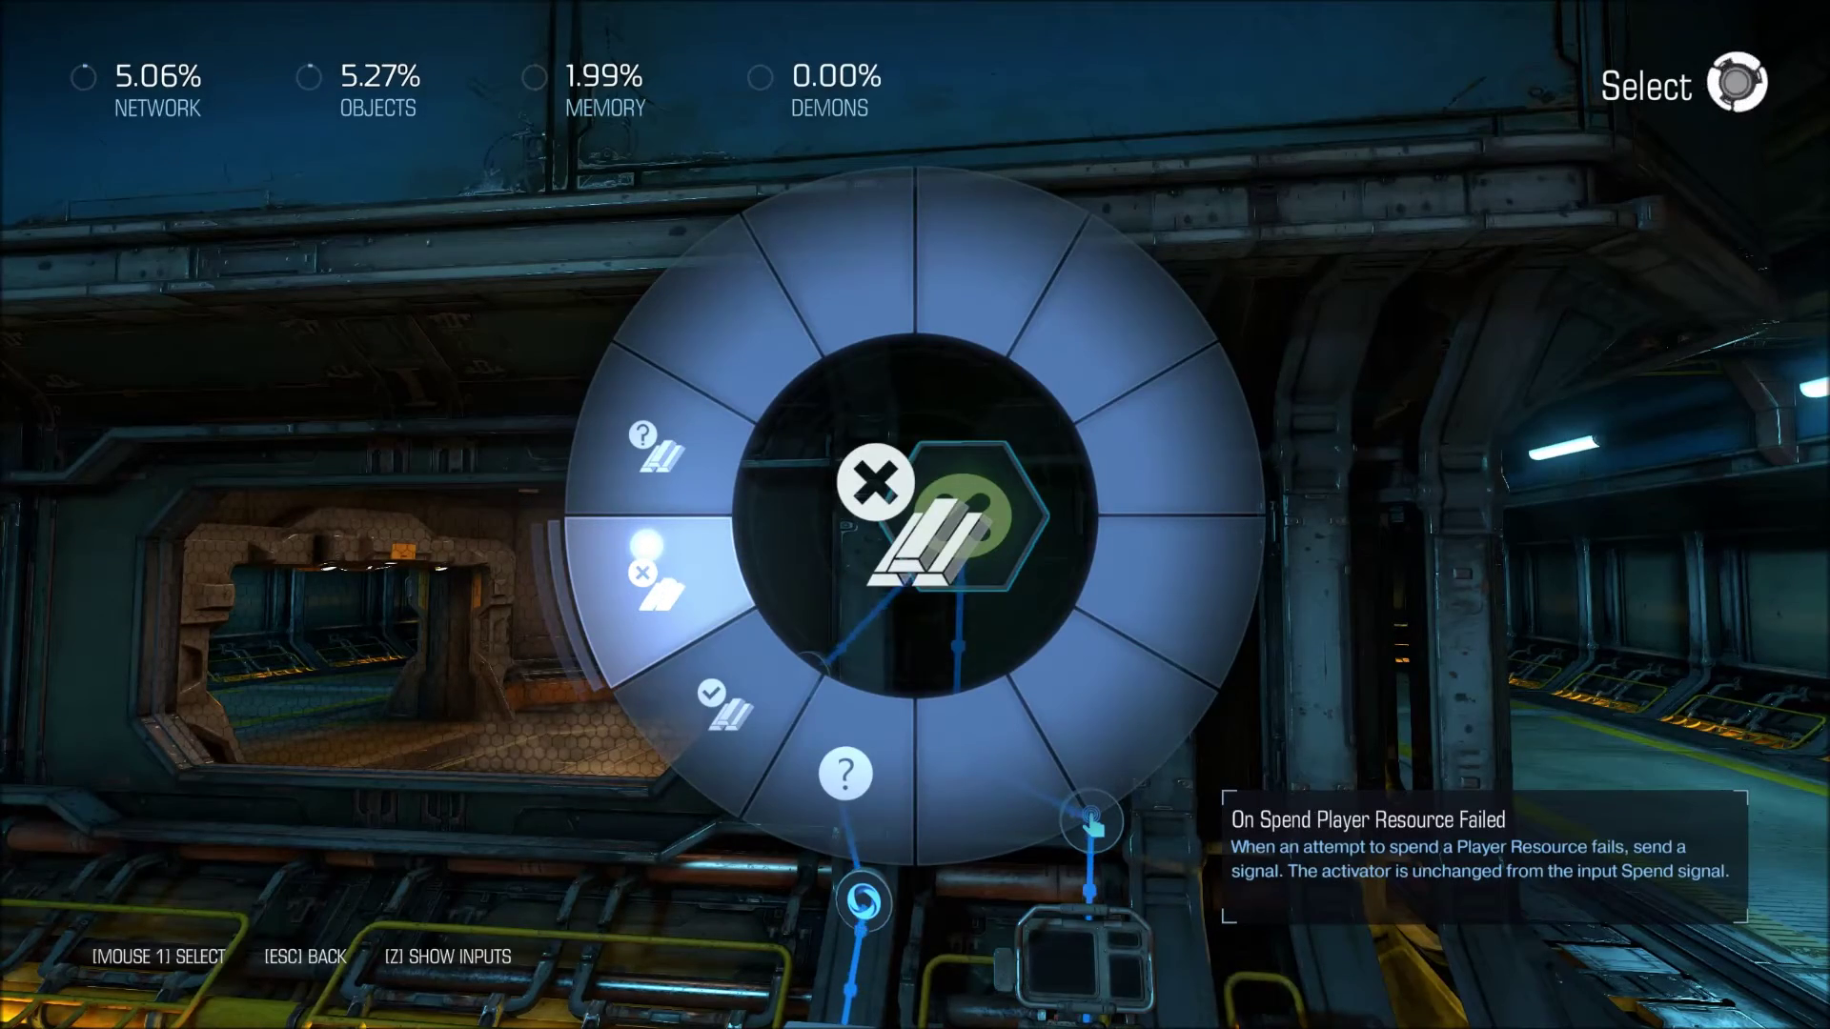
{"action": "left_click", "coordinate": [646, 545]}
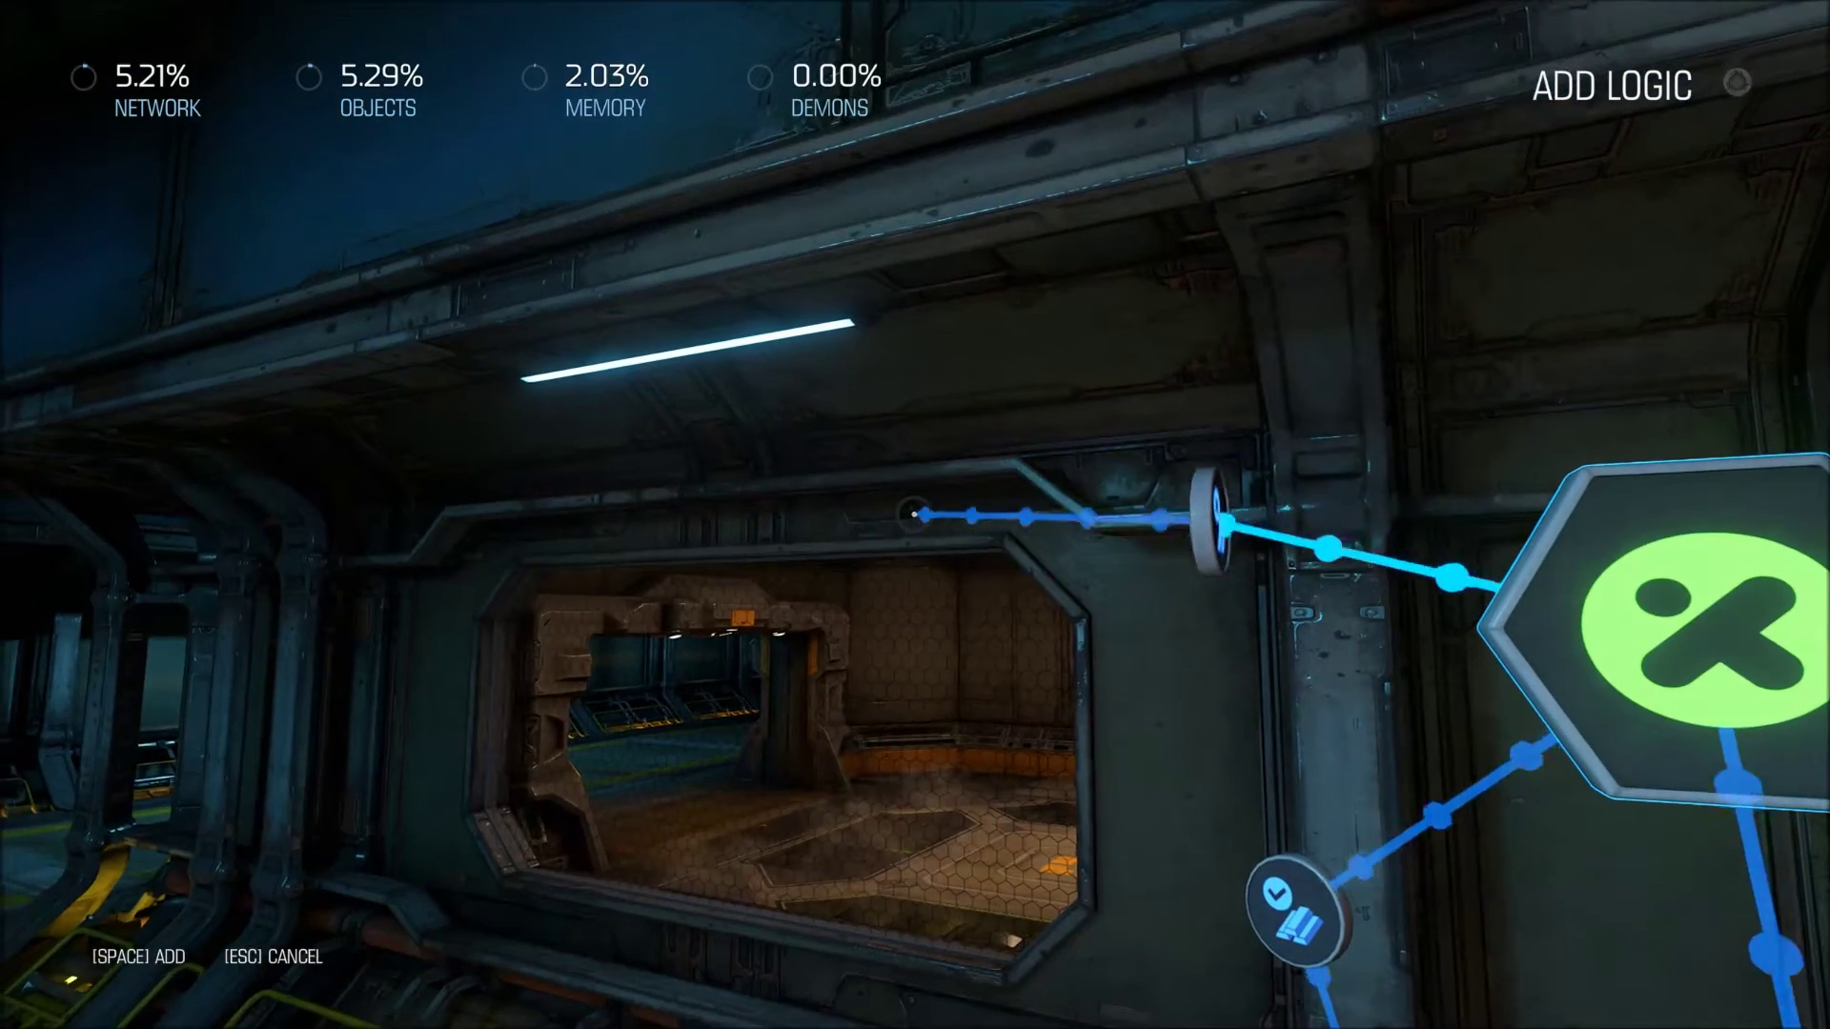
{"action": "key", "text": "space"}
Place a Message from the Communication category beside the CASH reference and connect the chain to its Show input.
{"action": "key", "text": "e"}
{"action": "key", "text": "e"}
{"action": "key", "text": "e"}
{"action": "key", "text": "e"}
{"action": "key", "text": "e"}
{"action": "key", "text": "e"}
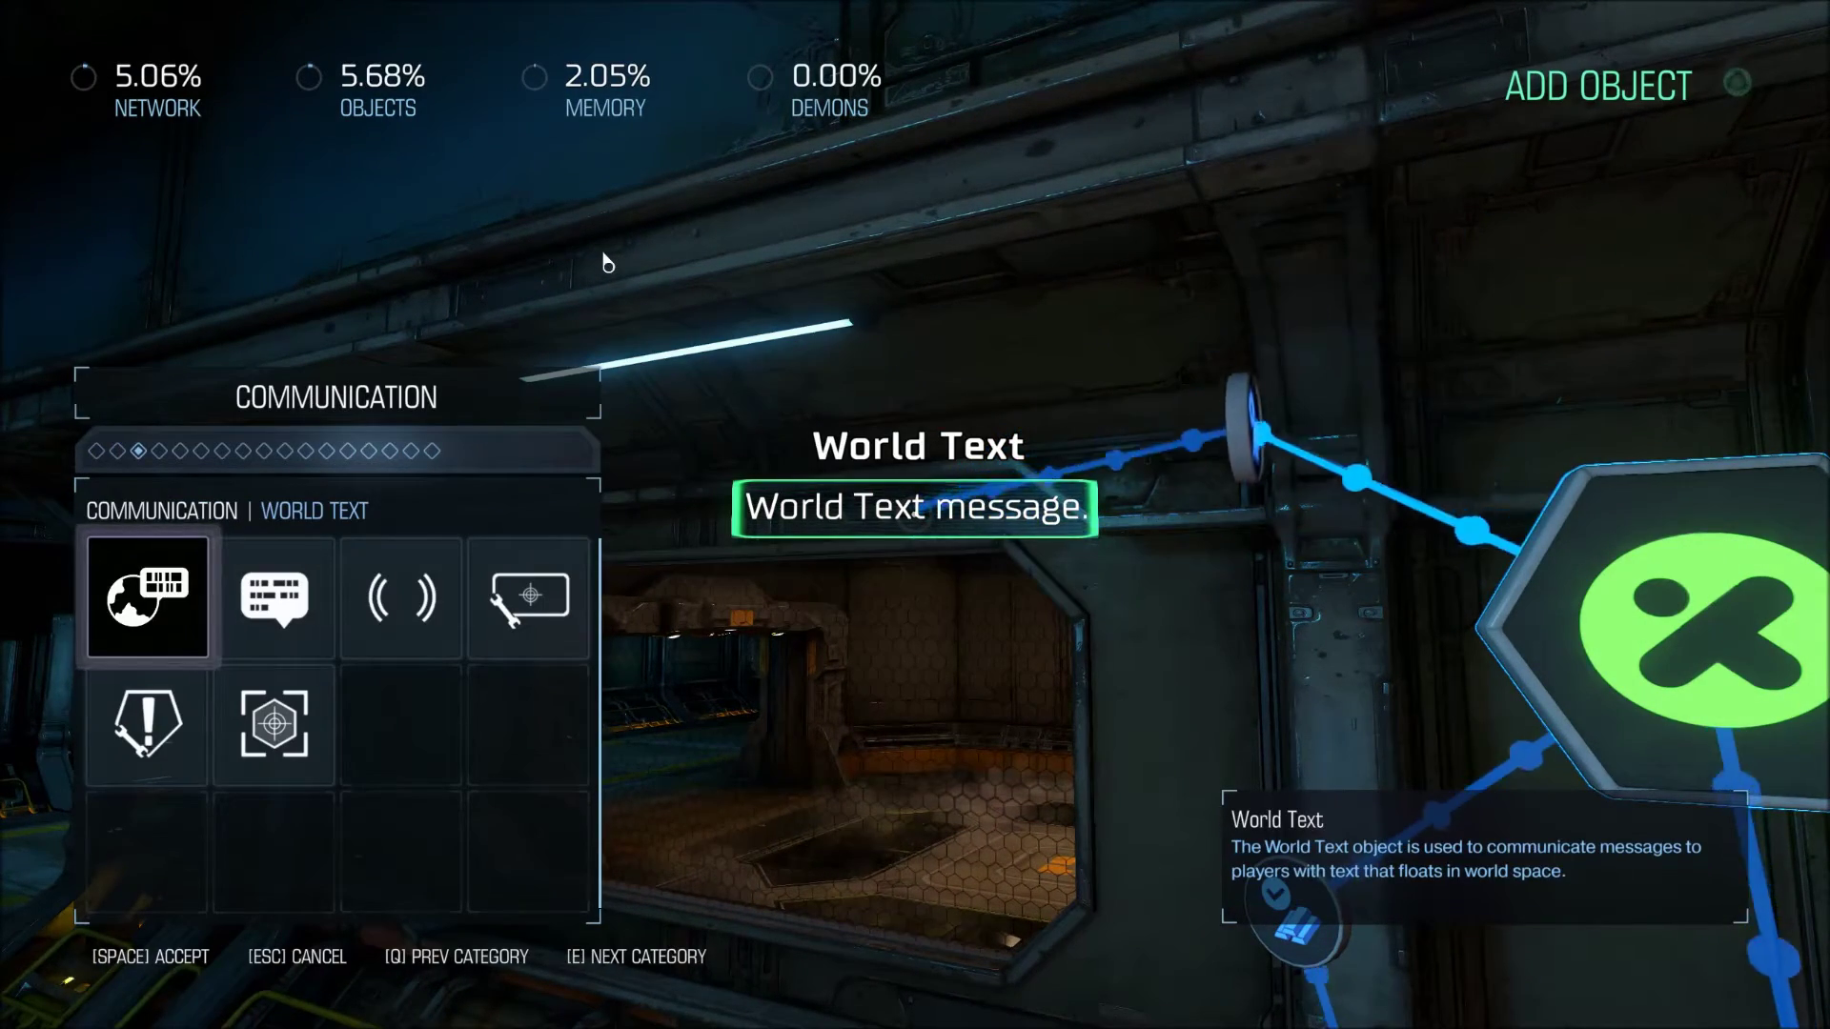
{"action": "key", "text": "Right"}
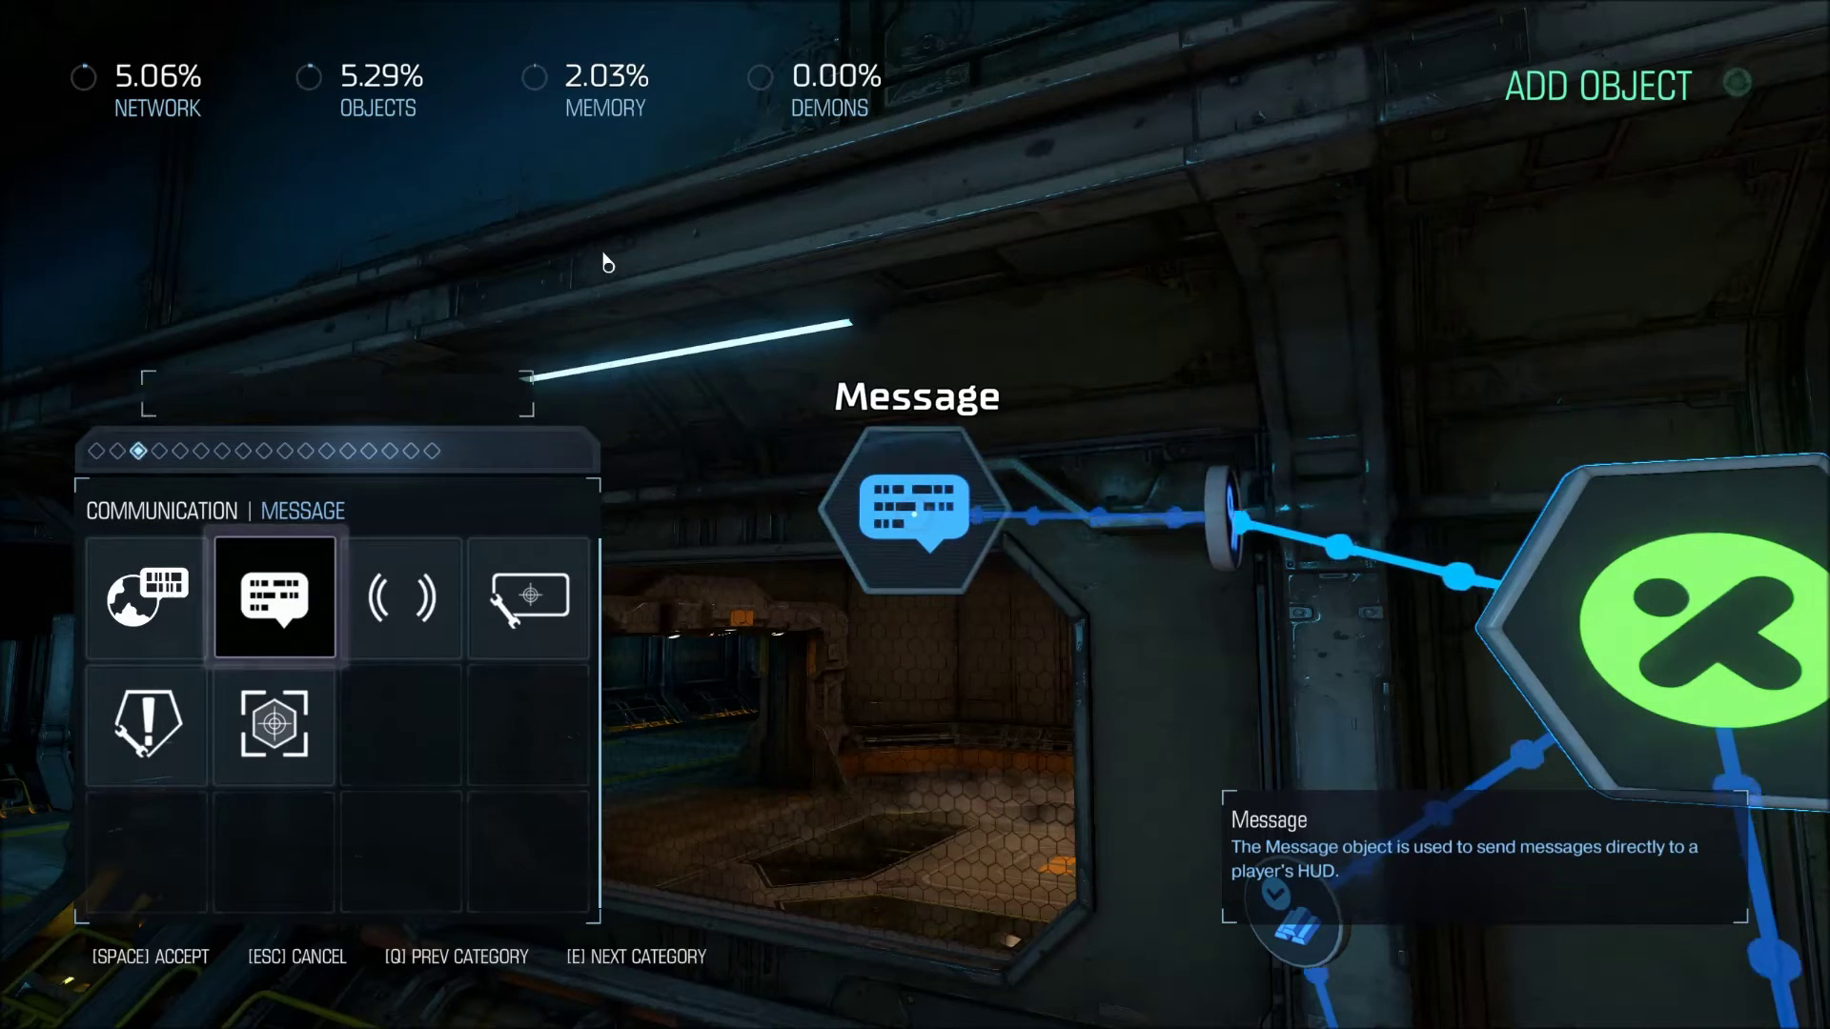
{"action": "key", "text": "space"}
{"action": "key", "text": "space"}
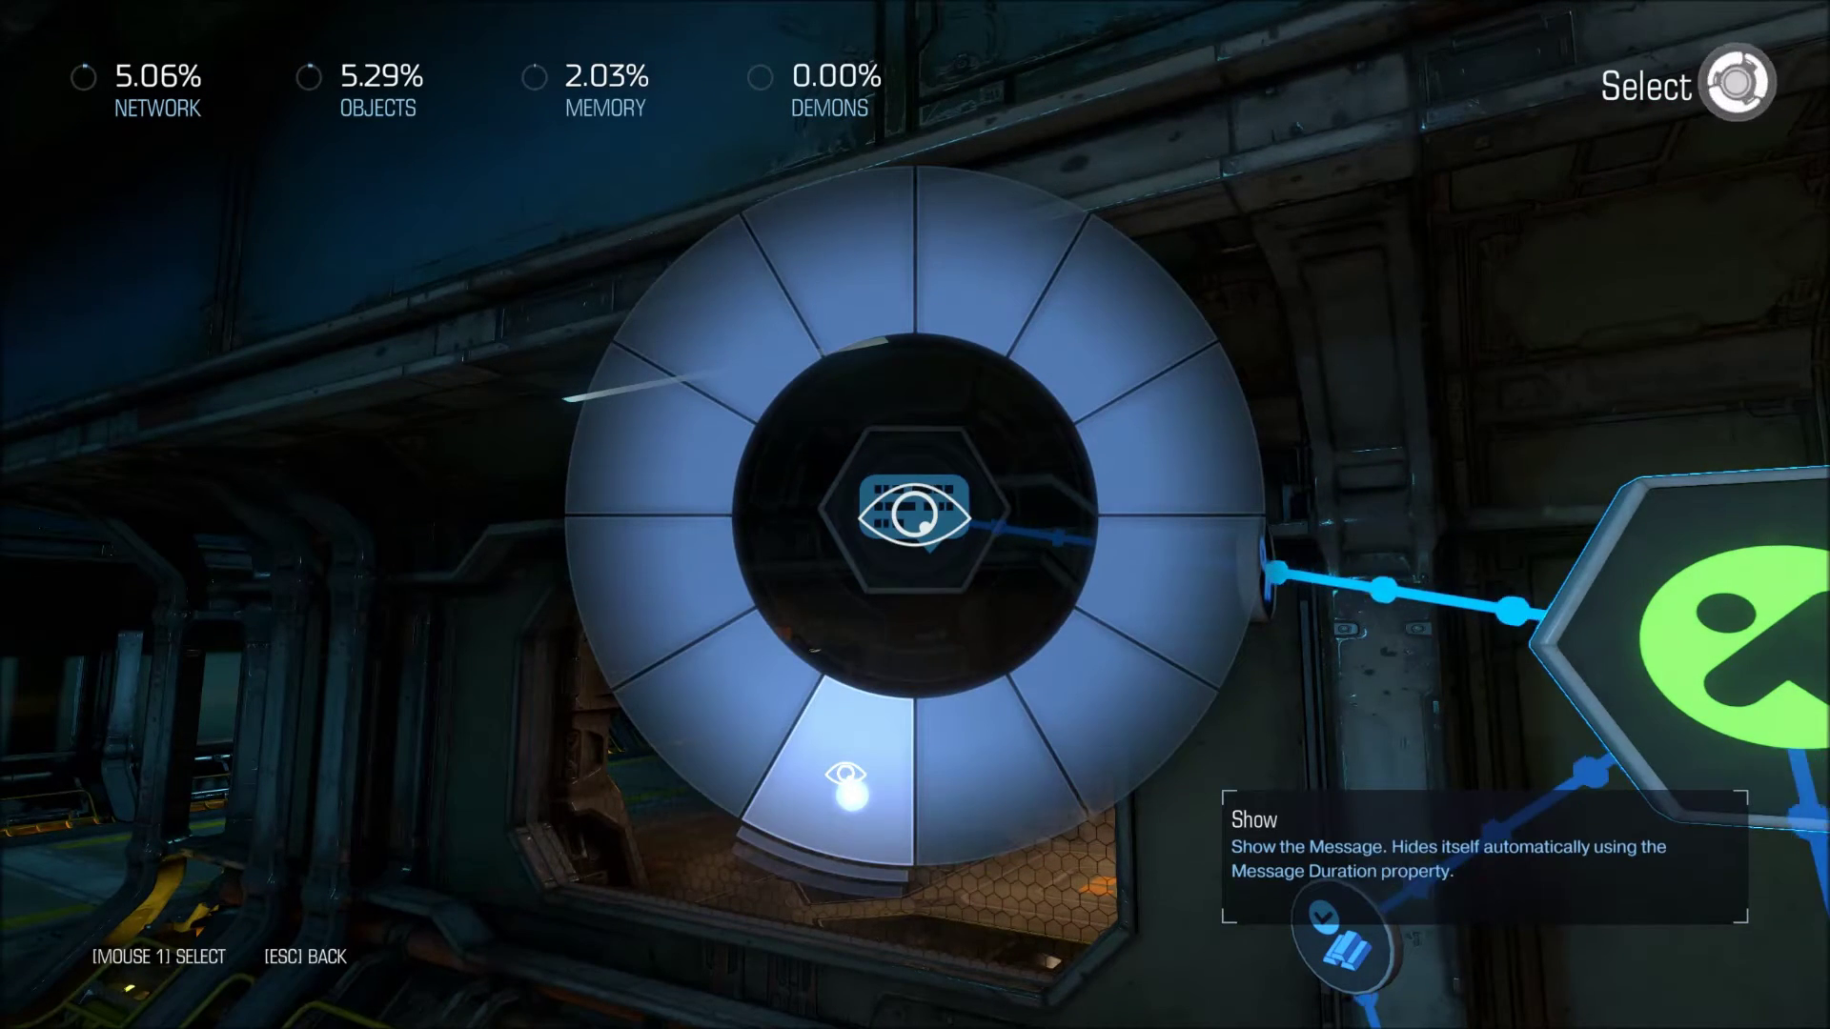
{"action": "left_click", "coordinate": [851, 793]}
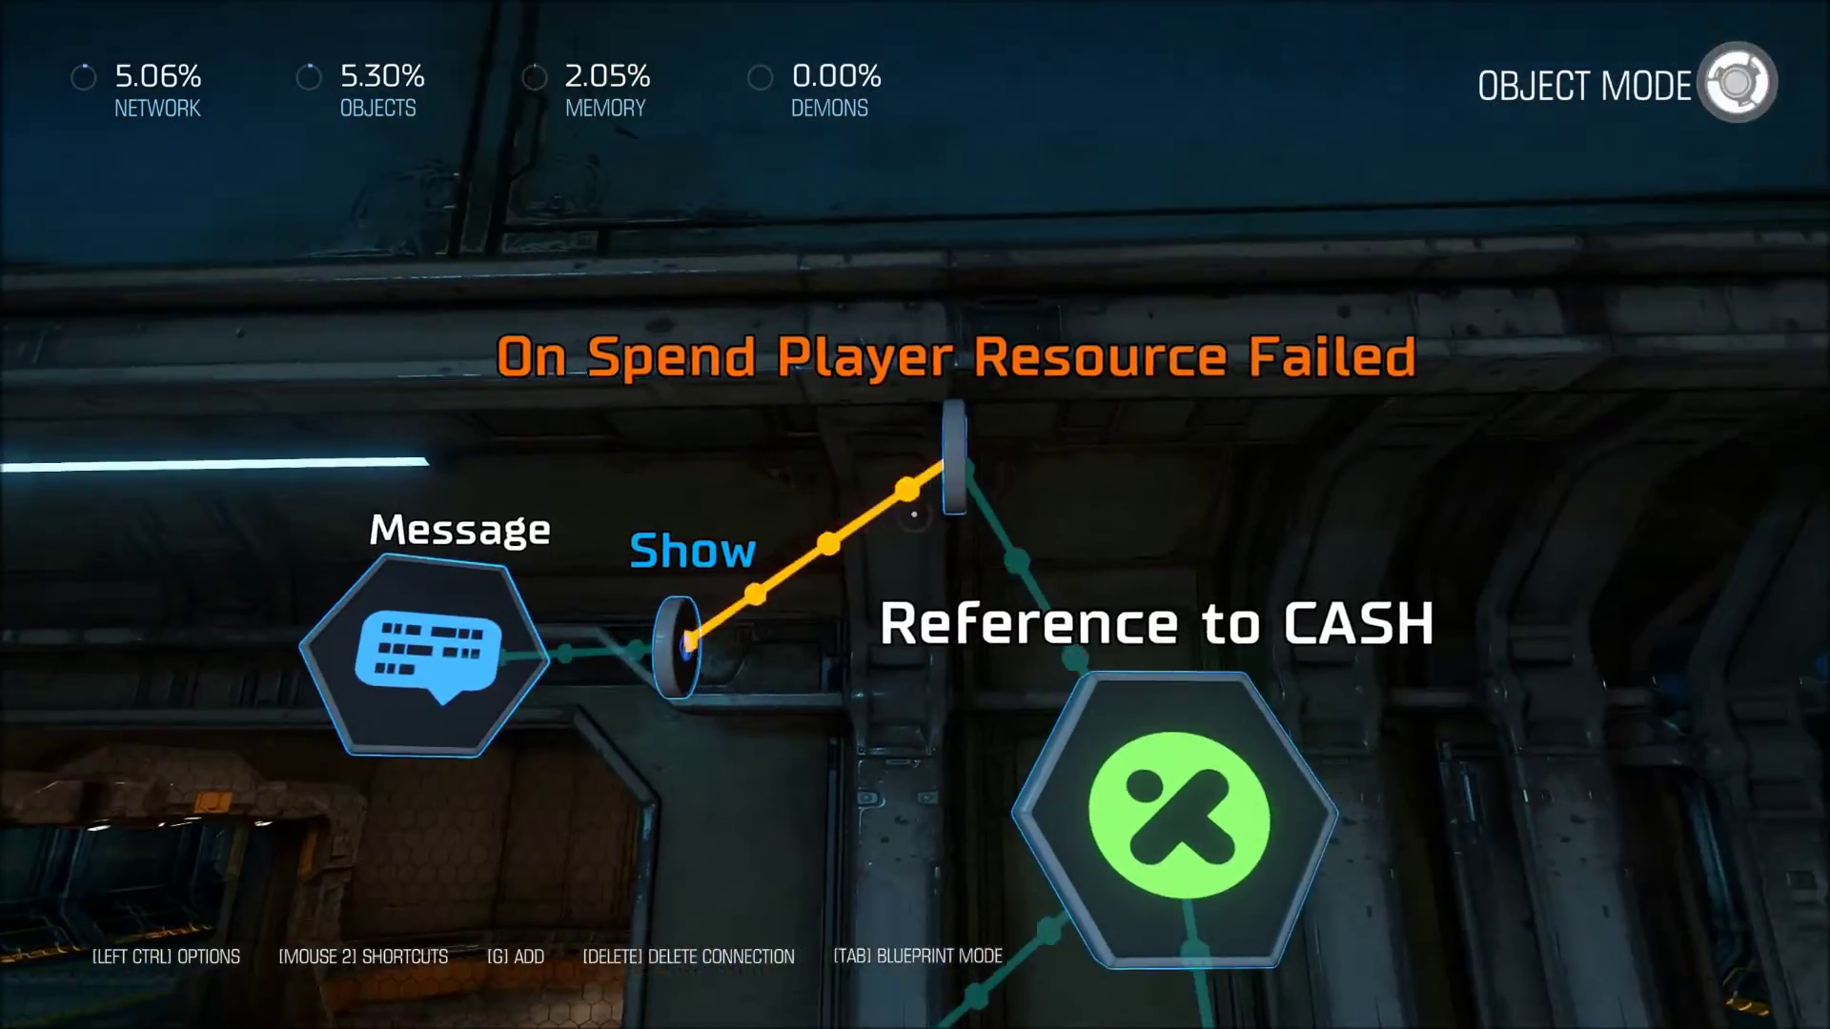
Reposition the On Spend Player Resource Failed and Show nodes between the CASH reference and the Message.
{"action": "key", "text": "space"}
{"action": "key", "text": "e"}
{"action": "key", "text": "space"}
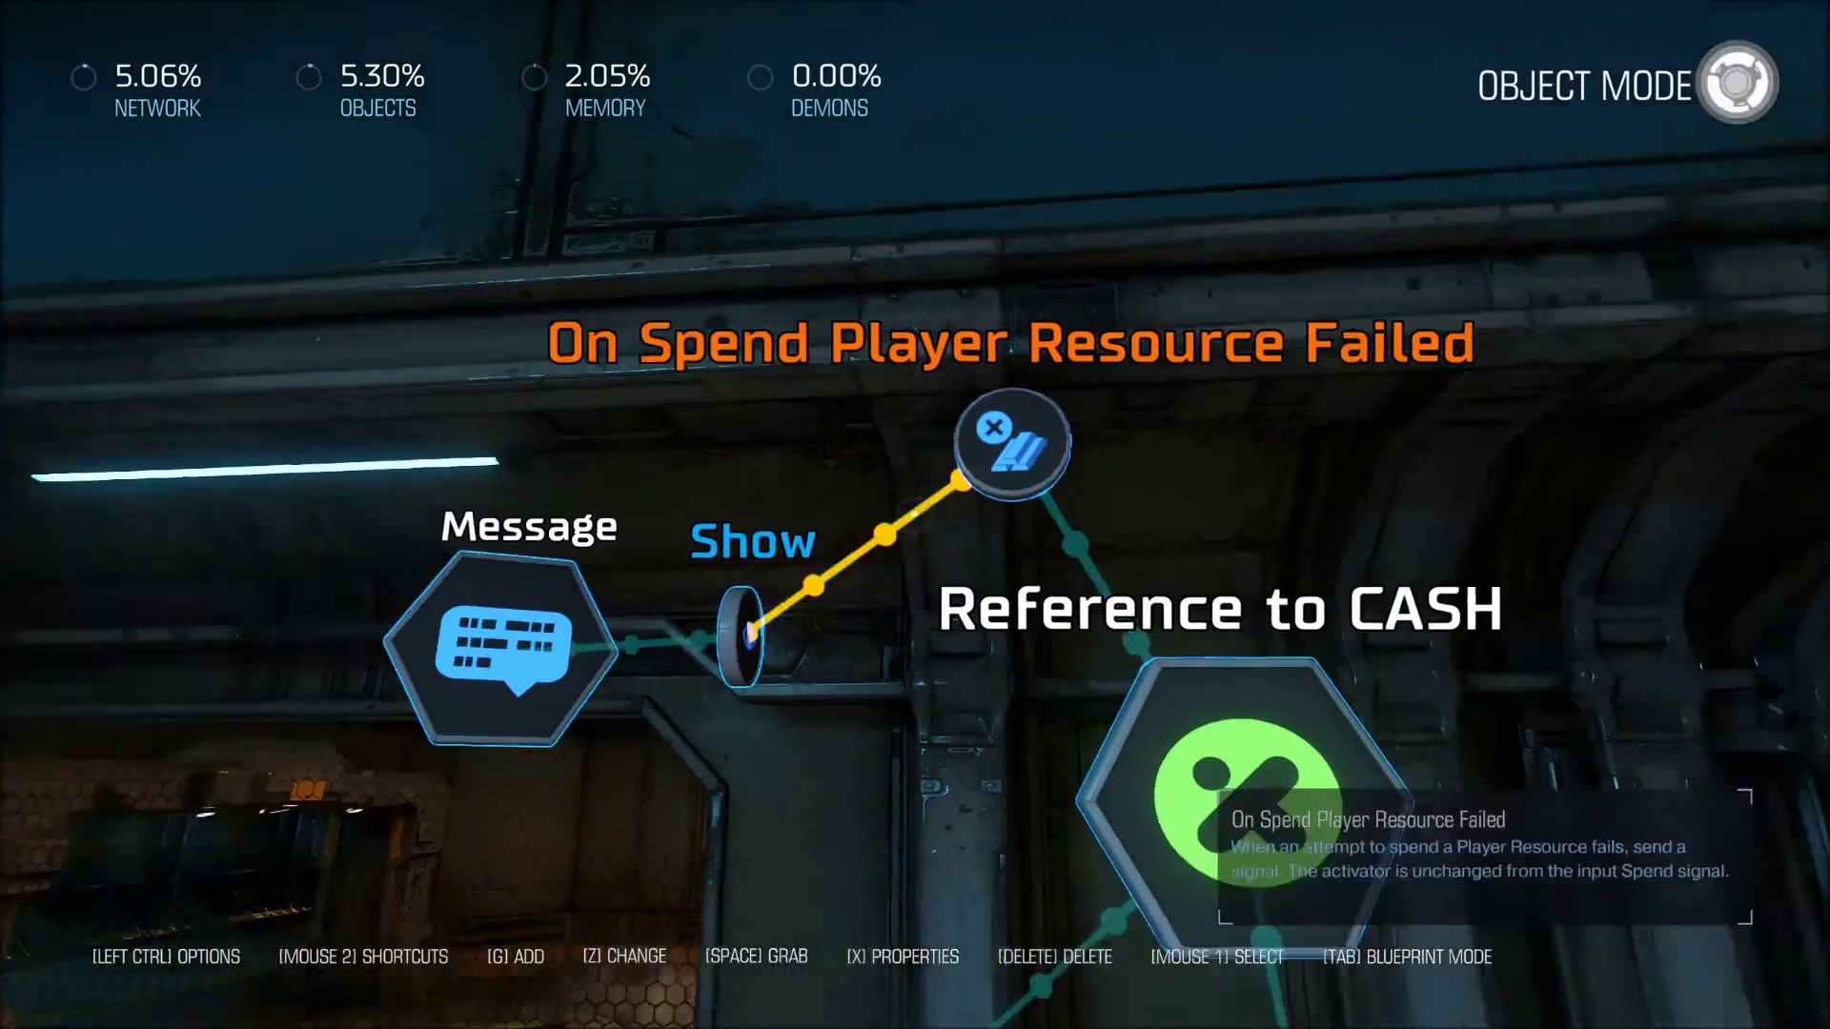
{"action": "key", "text": "space"}
{"action": "key", "text": "e"}
{"action": "key", "text": "space"}
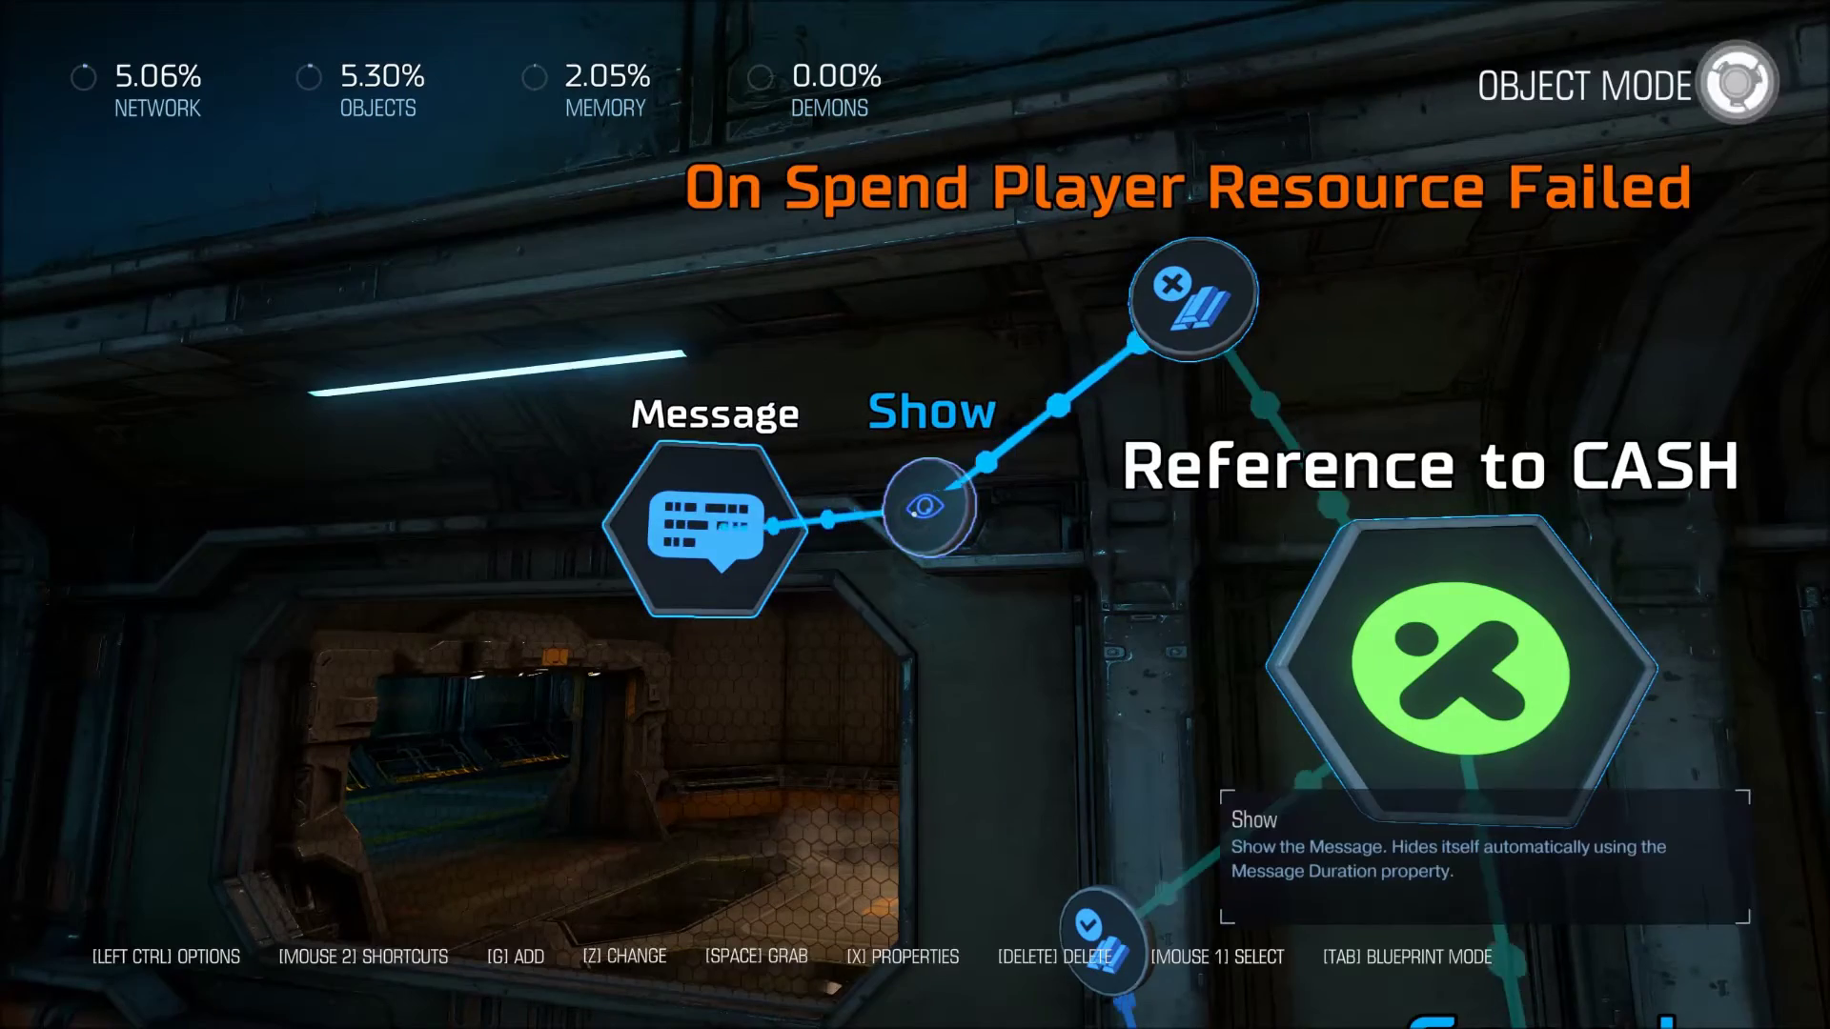
{"action": "key", "text": "a"}
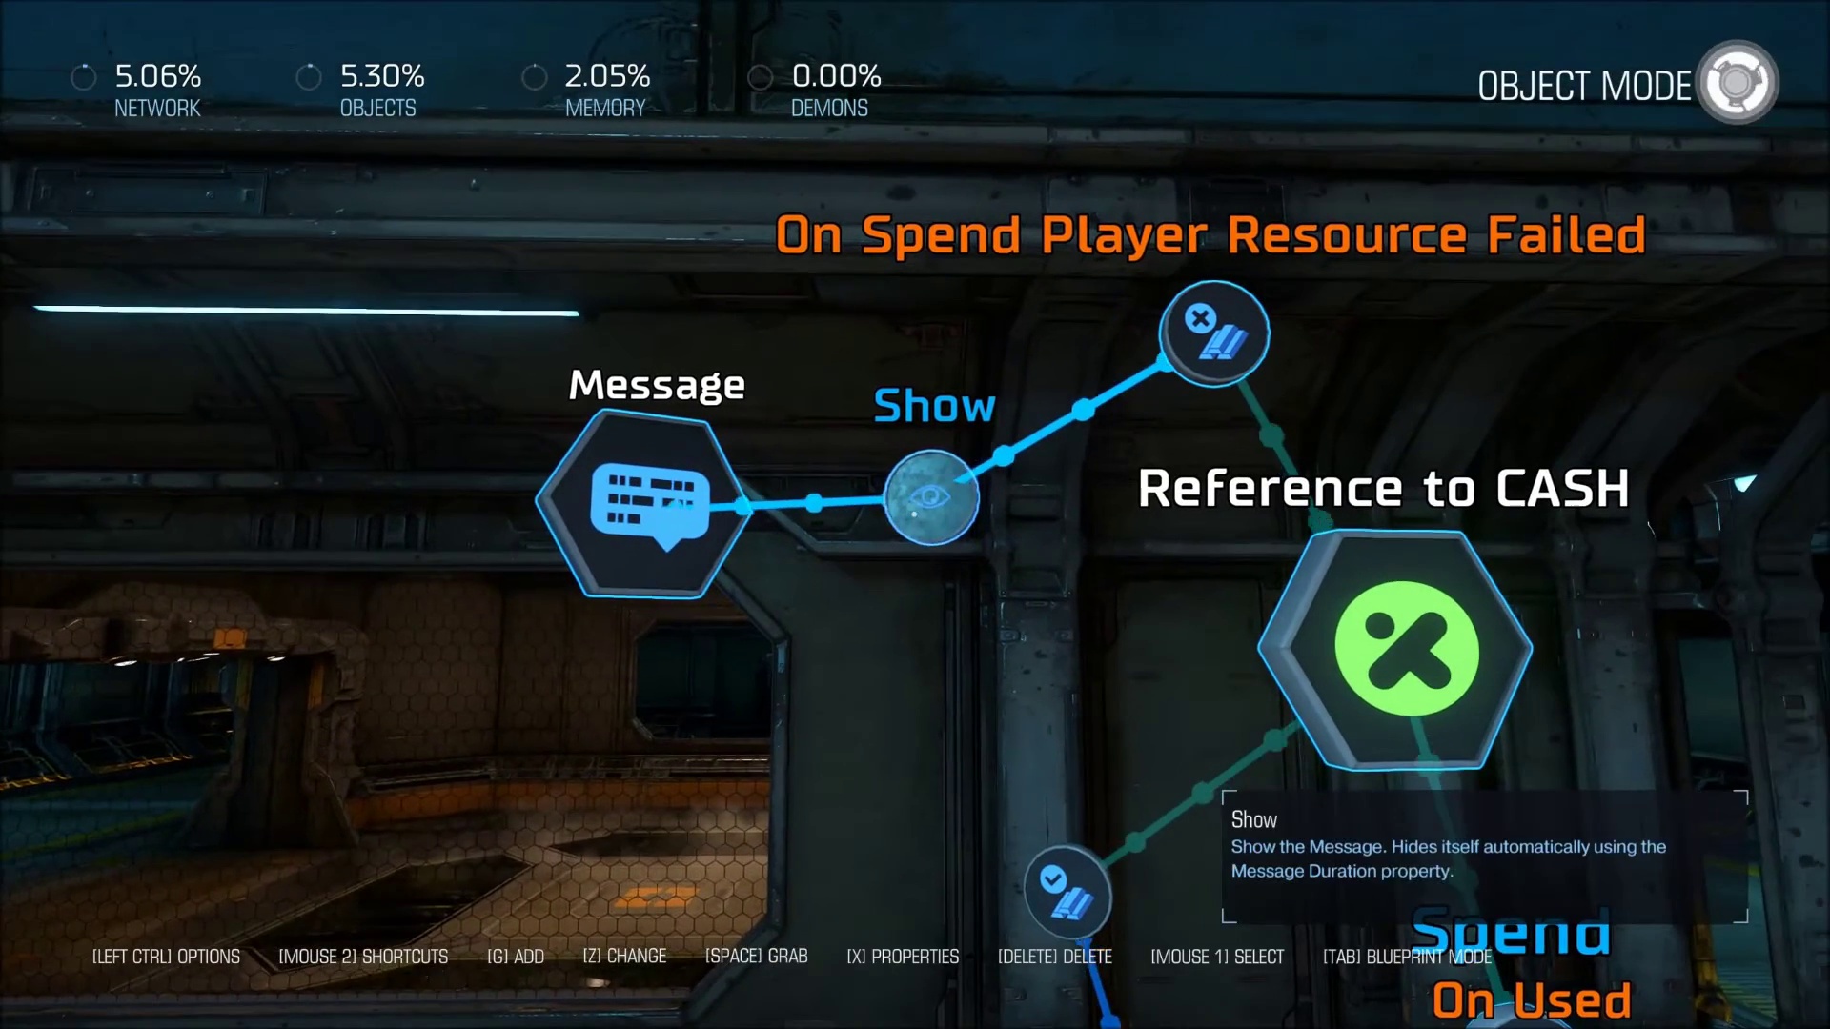
Set the Show node's Display To Activator Only property to TRUE and apply the change.
{"action": "key", "text": "x"}
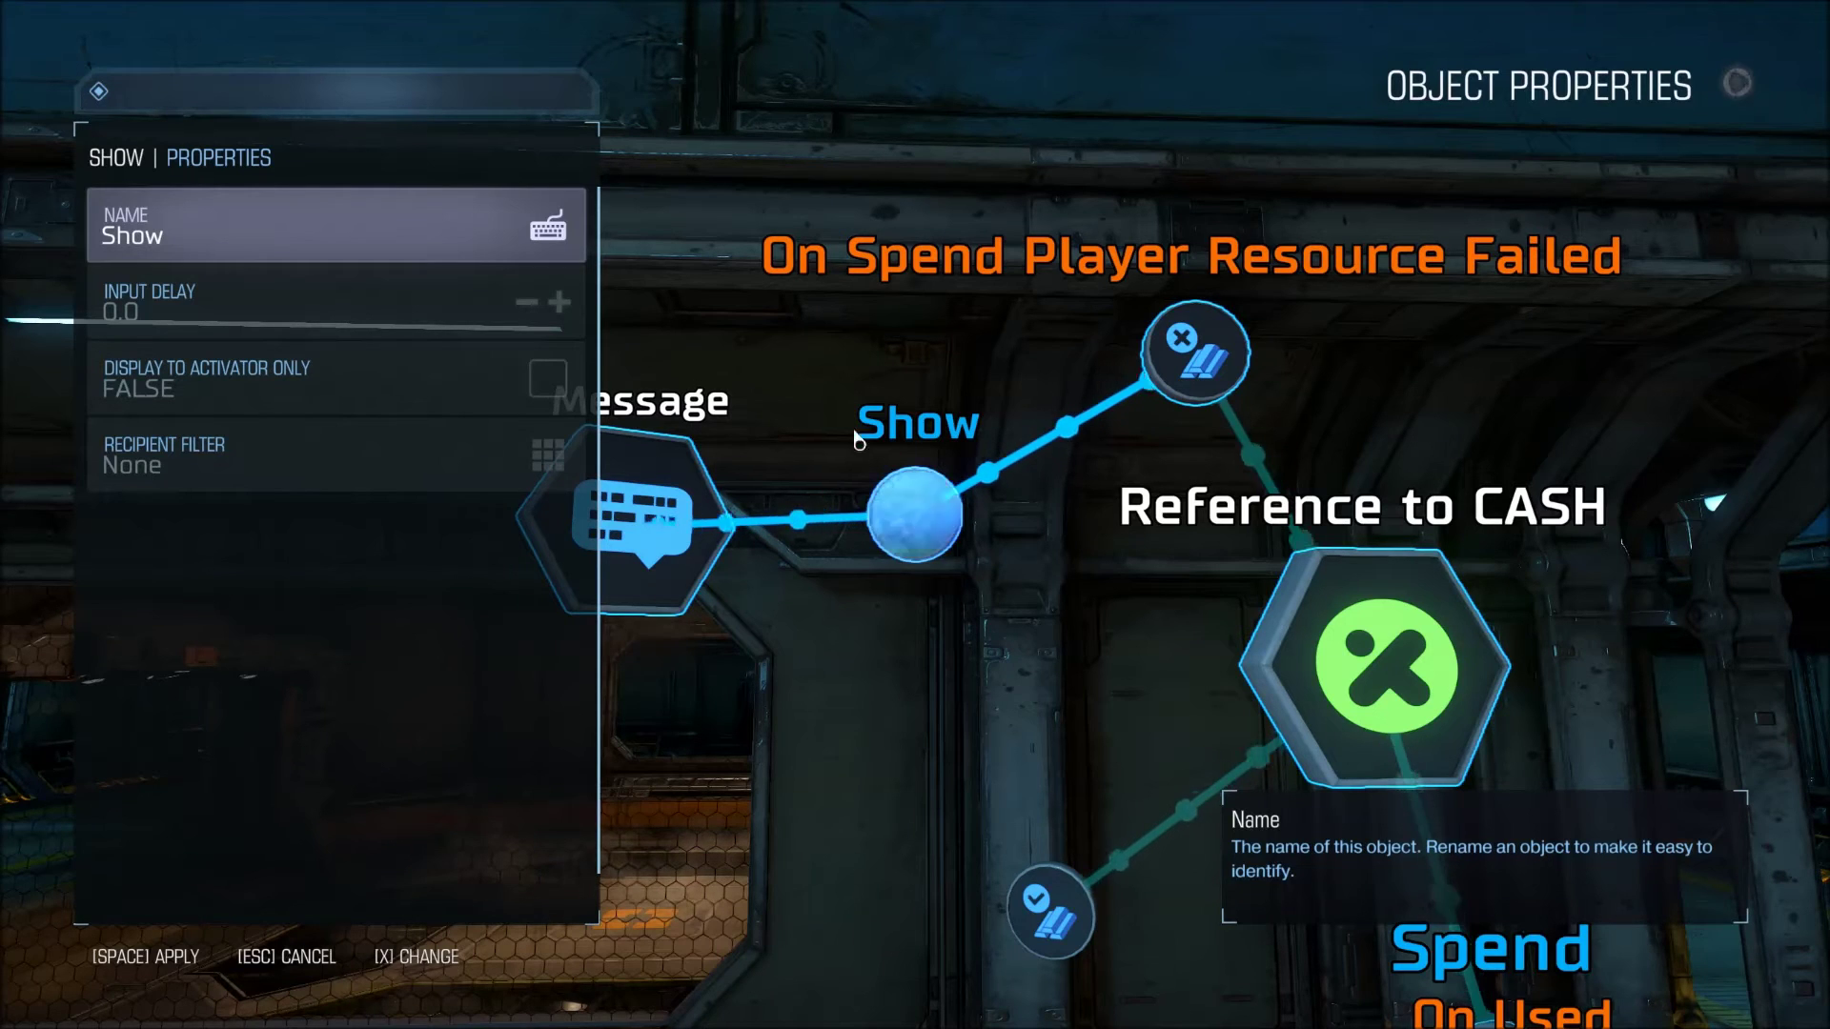
{"action": "left_click", "coordinate": [537, 393]}
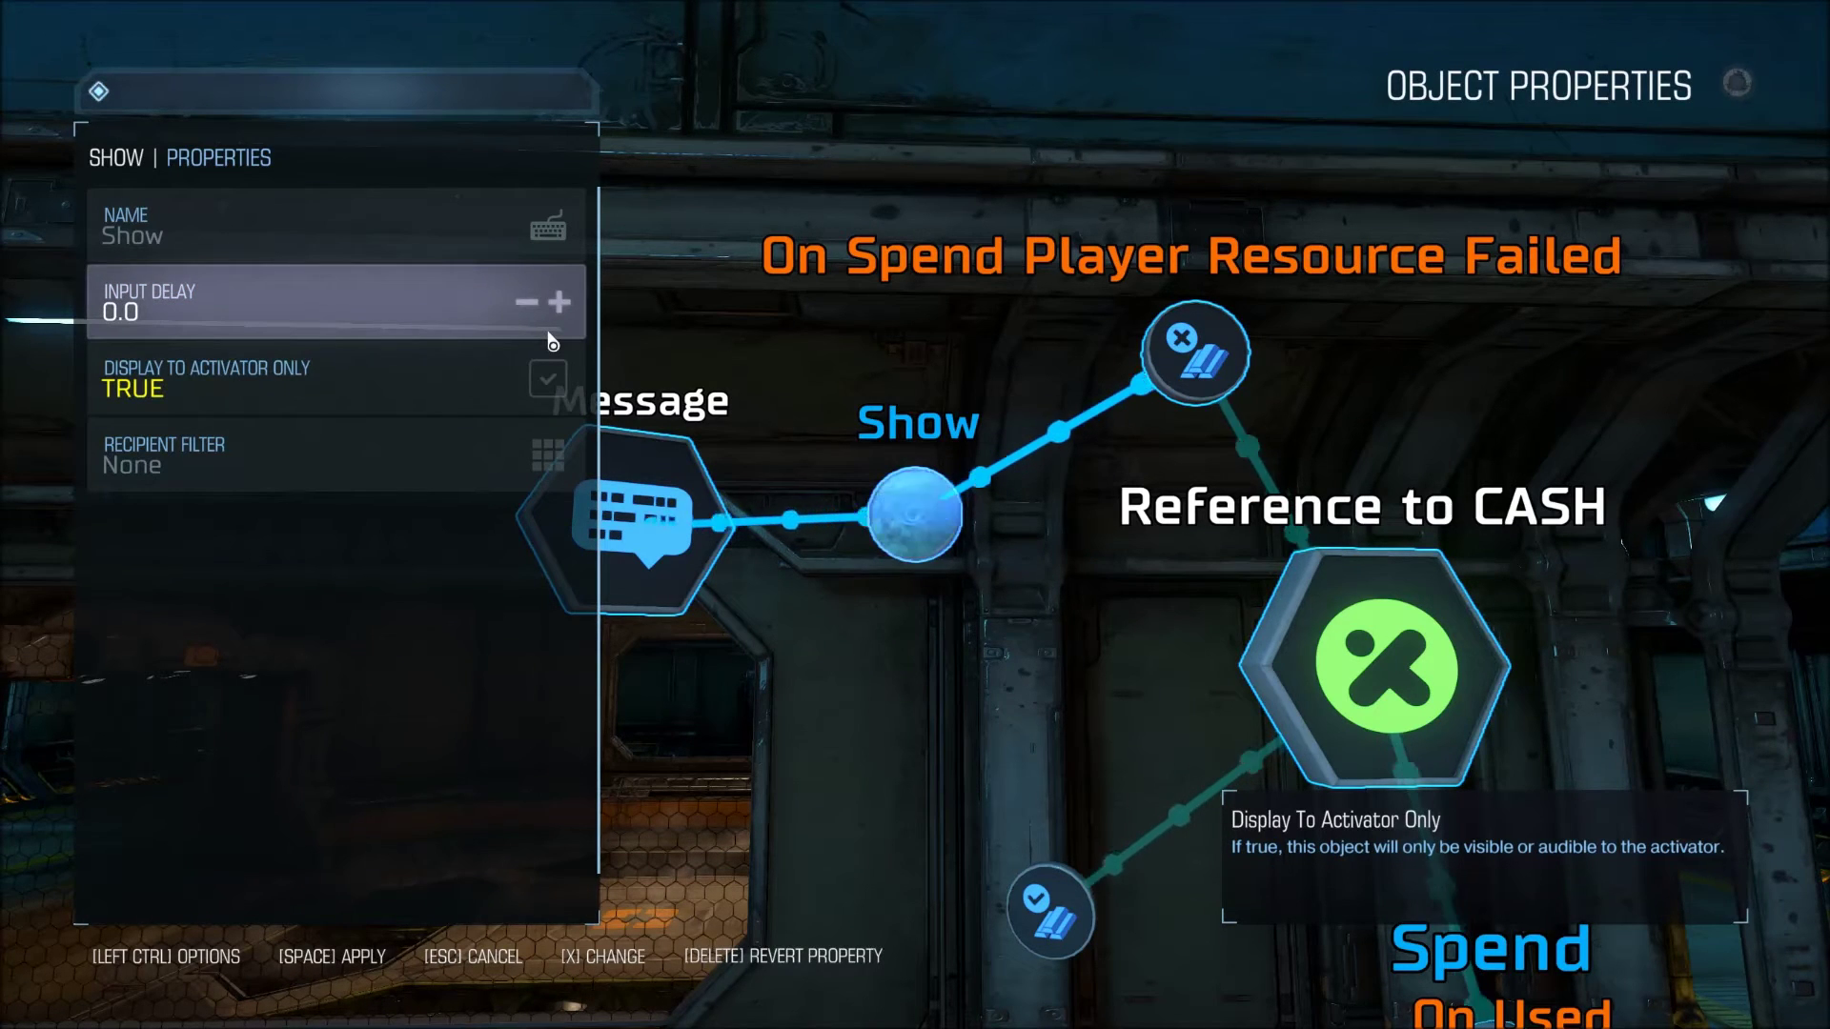
{"action": "left_click", "coordinate": [394, 466]}
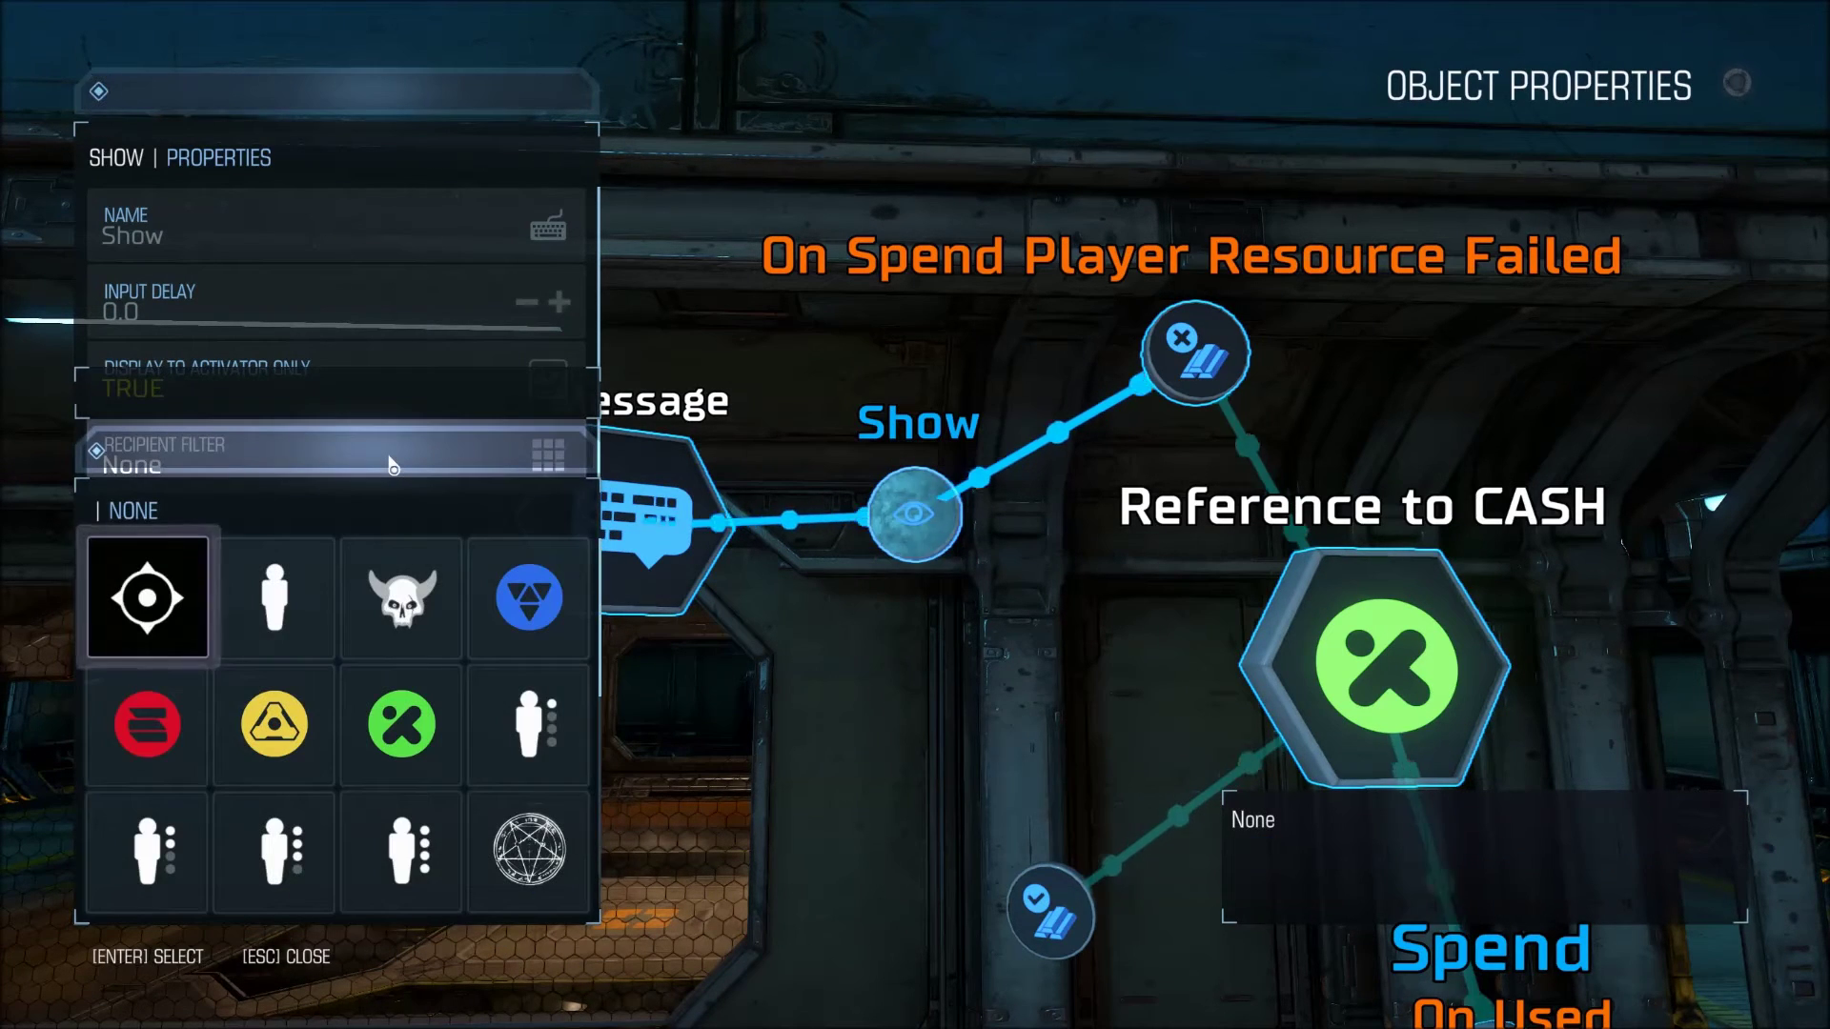
{"action": "key", "text": "Escape"}
{"action": "key", "text": "space"}
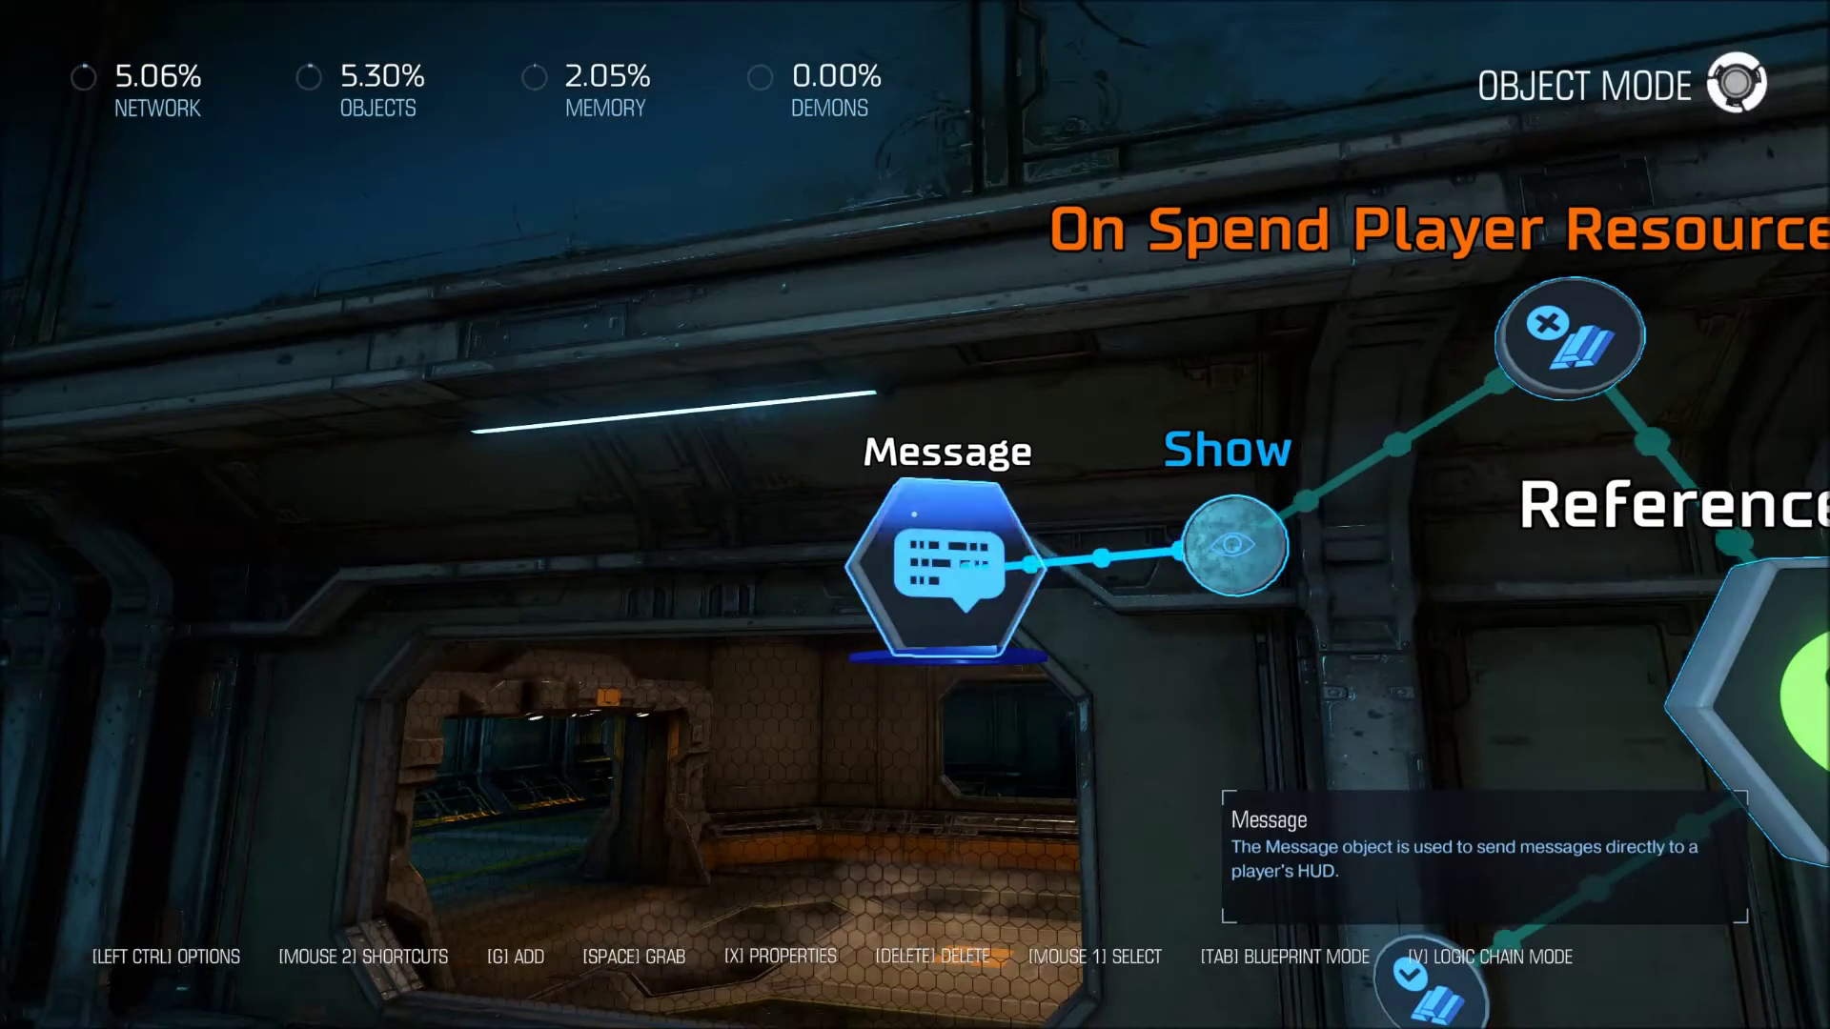
Rename the Message object to Chaingun and set its message text to "Not enough $ for CHAINGUN".
{"action": "key", "text": "x"}
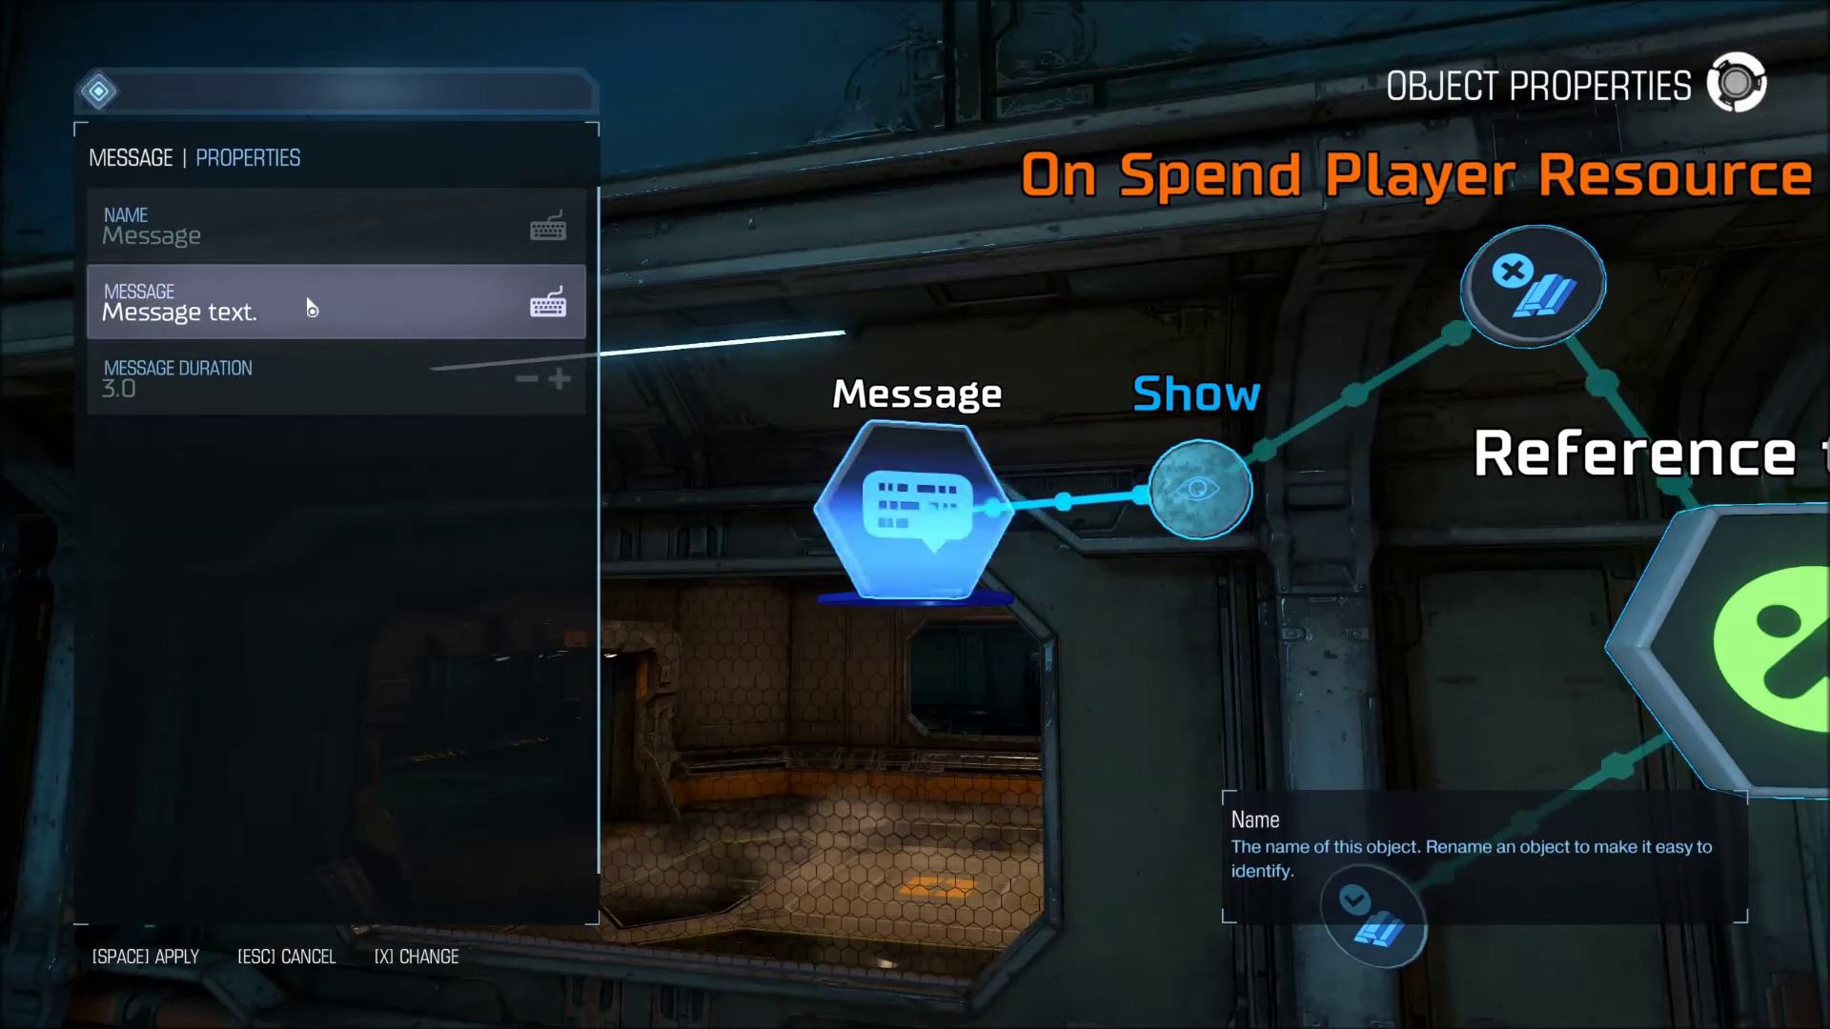
{"action": "left_click", "coordinate": [311, 255]}
{"action": "type", "text": "Chaingun"}
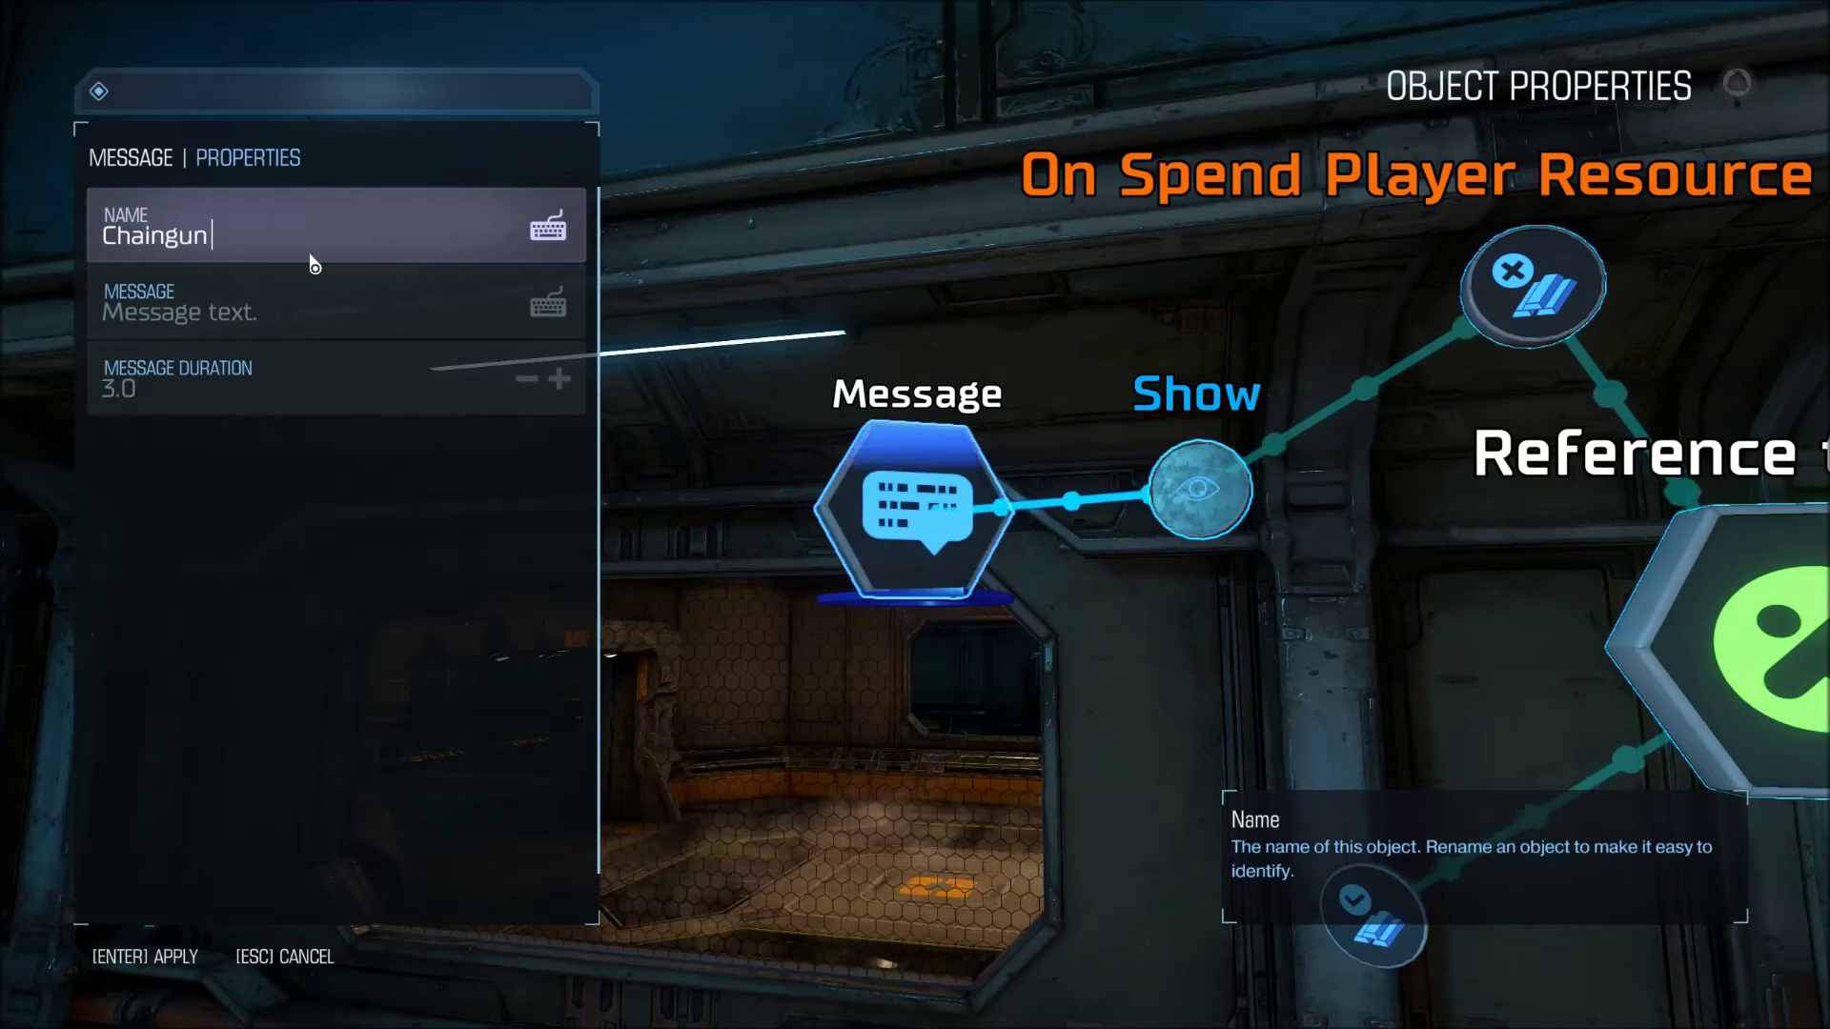
{"action": "key", "text": "Return"}
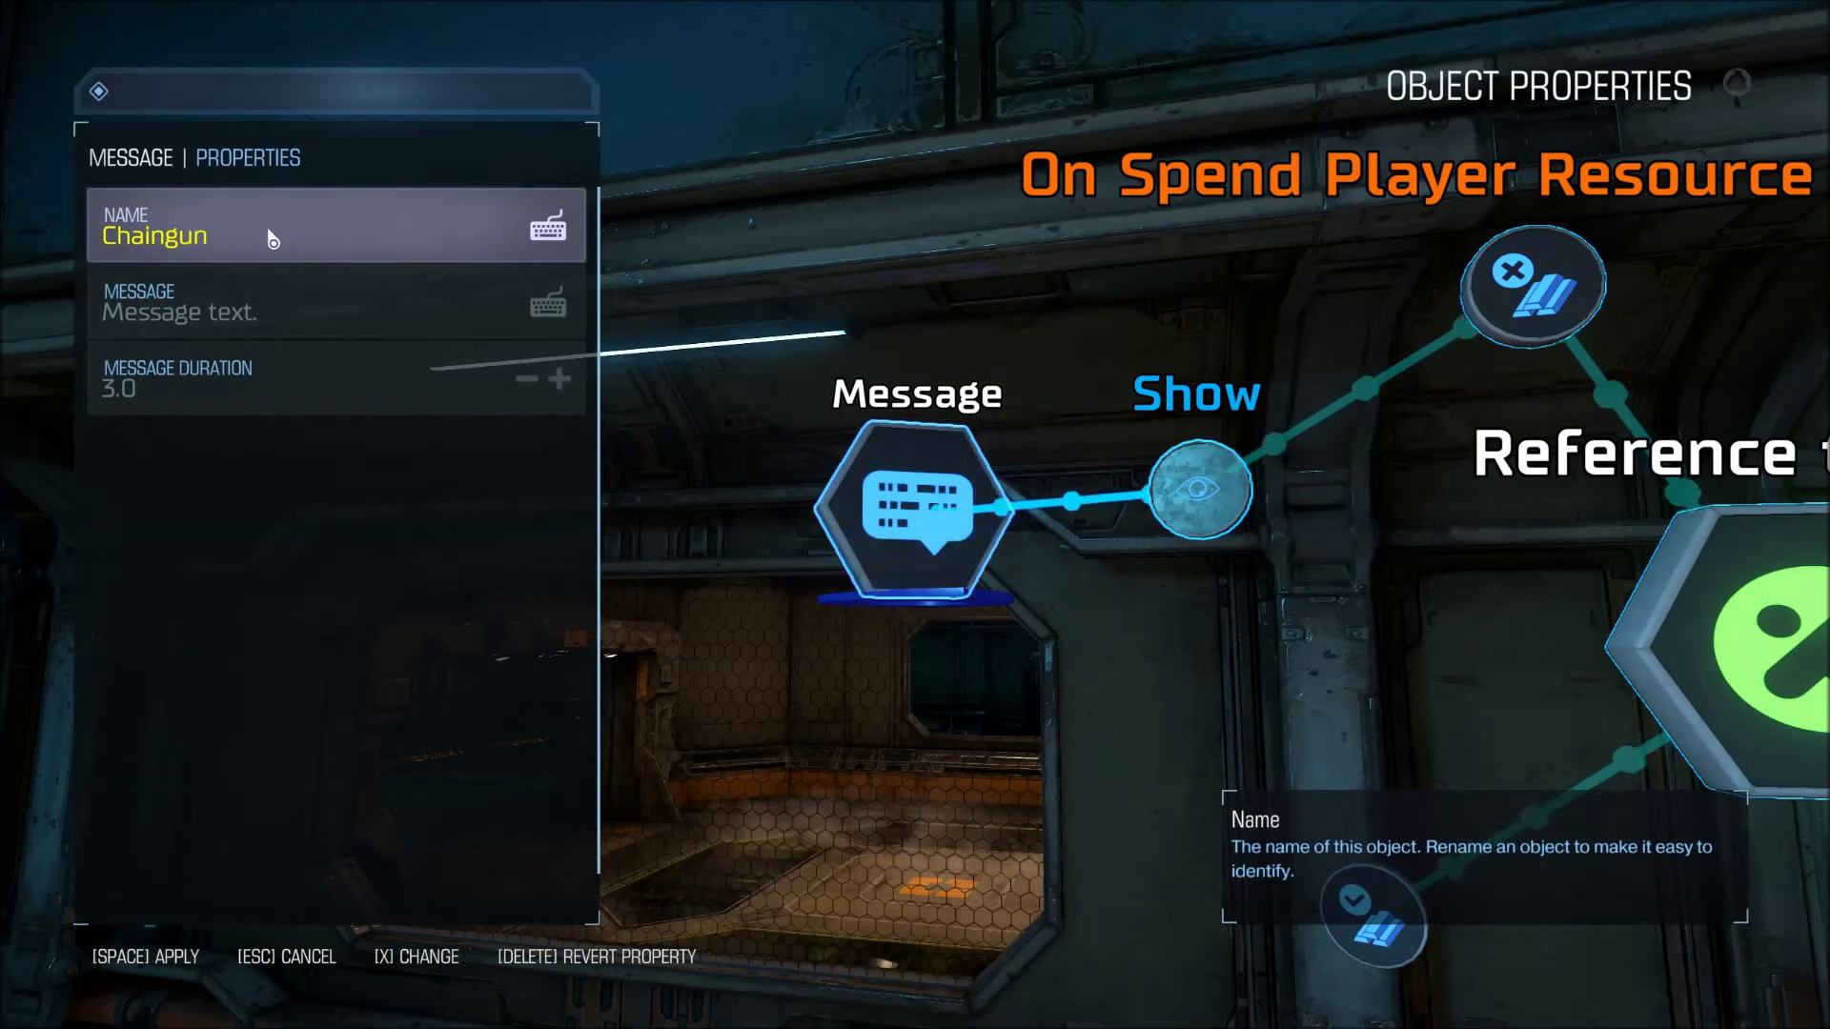
{"action": "left_click", "coordinate": [229, 314]}
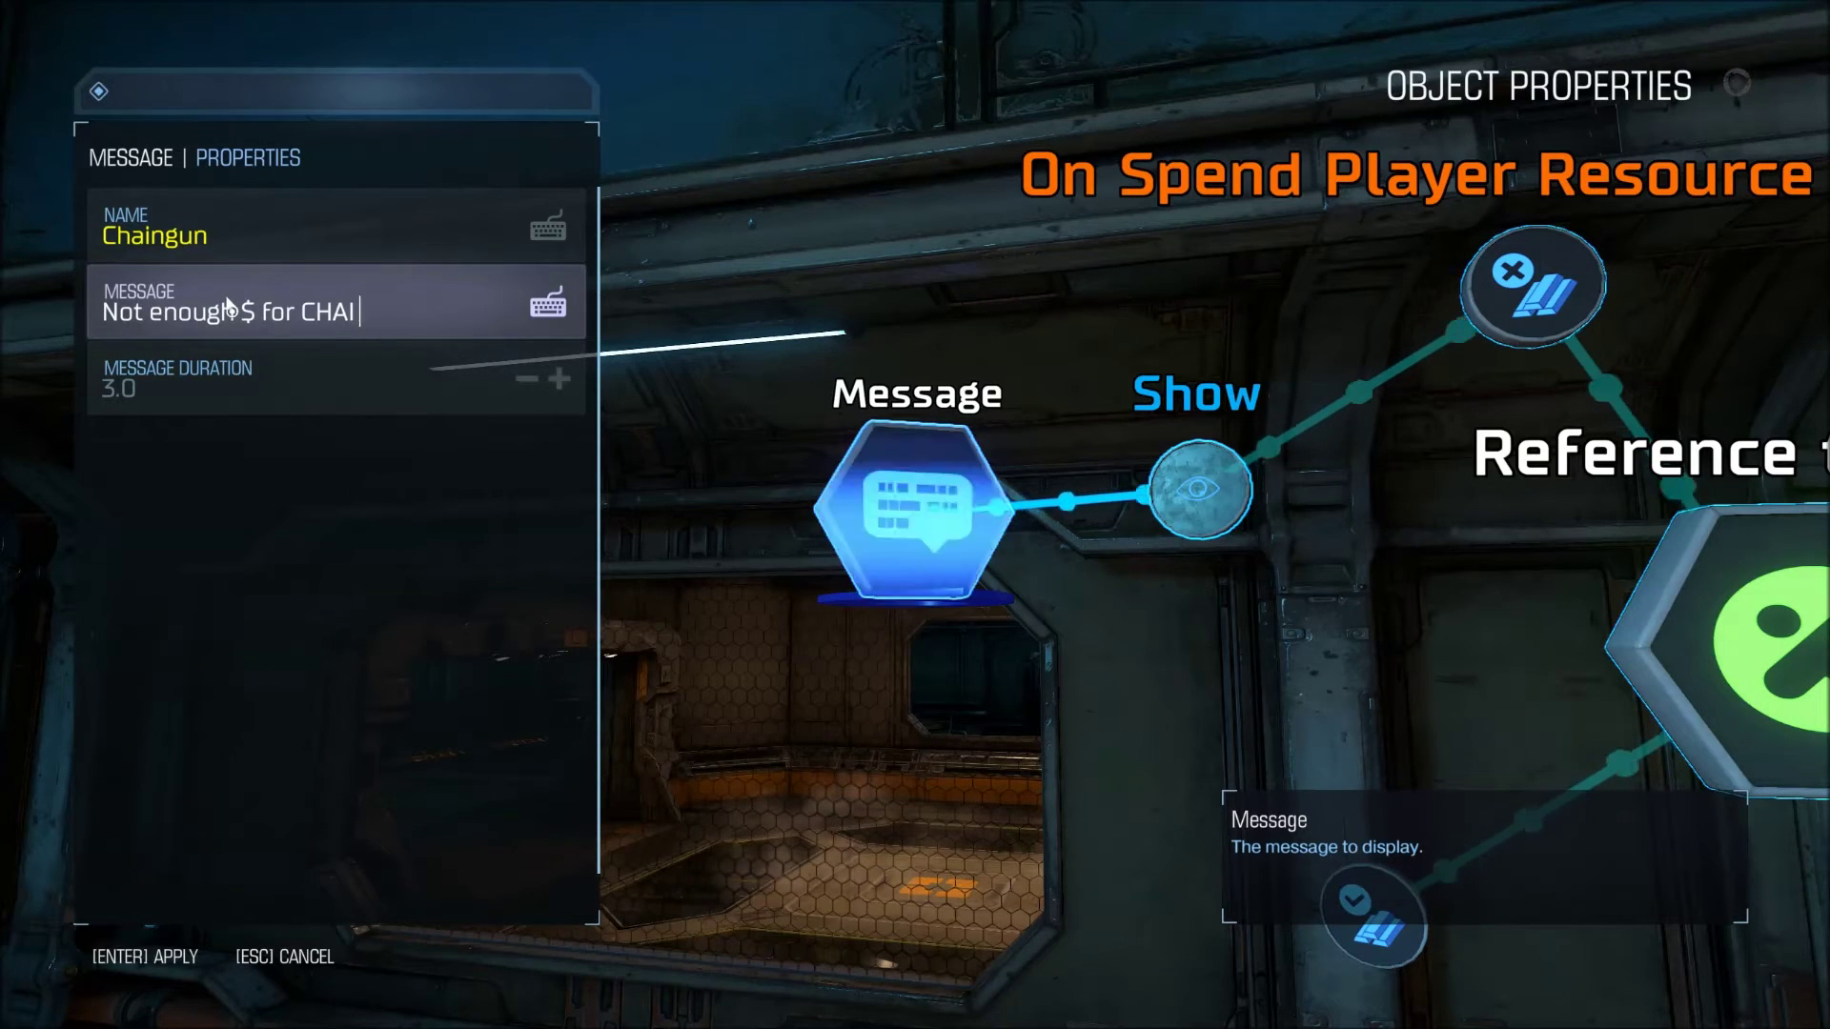
{"action": "key", "text": "Return"}
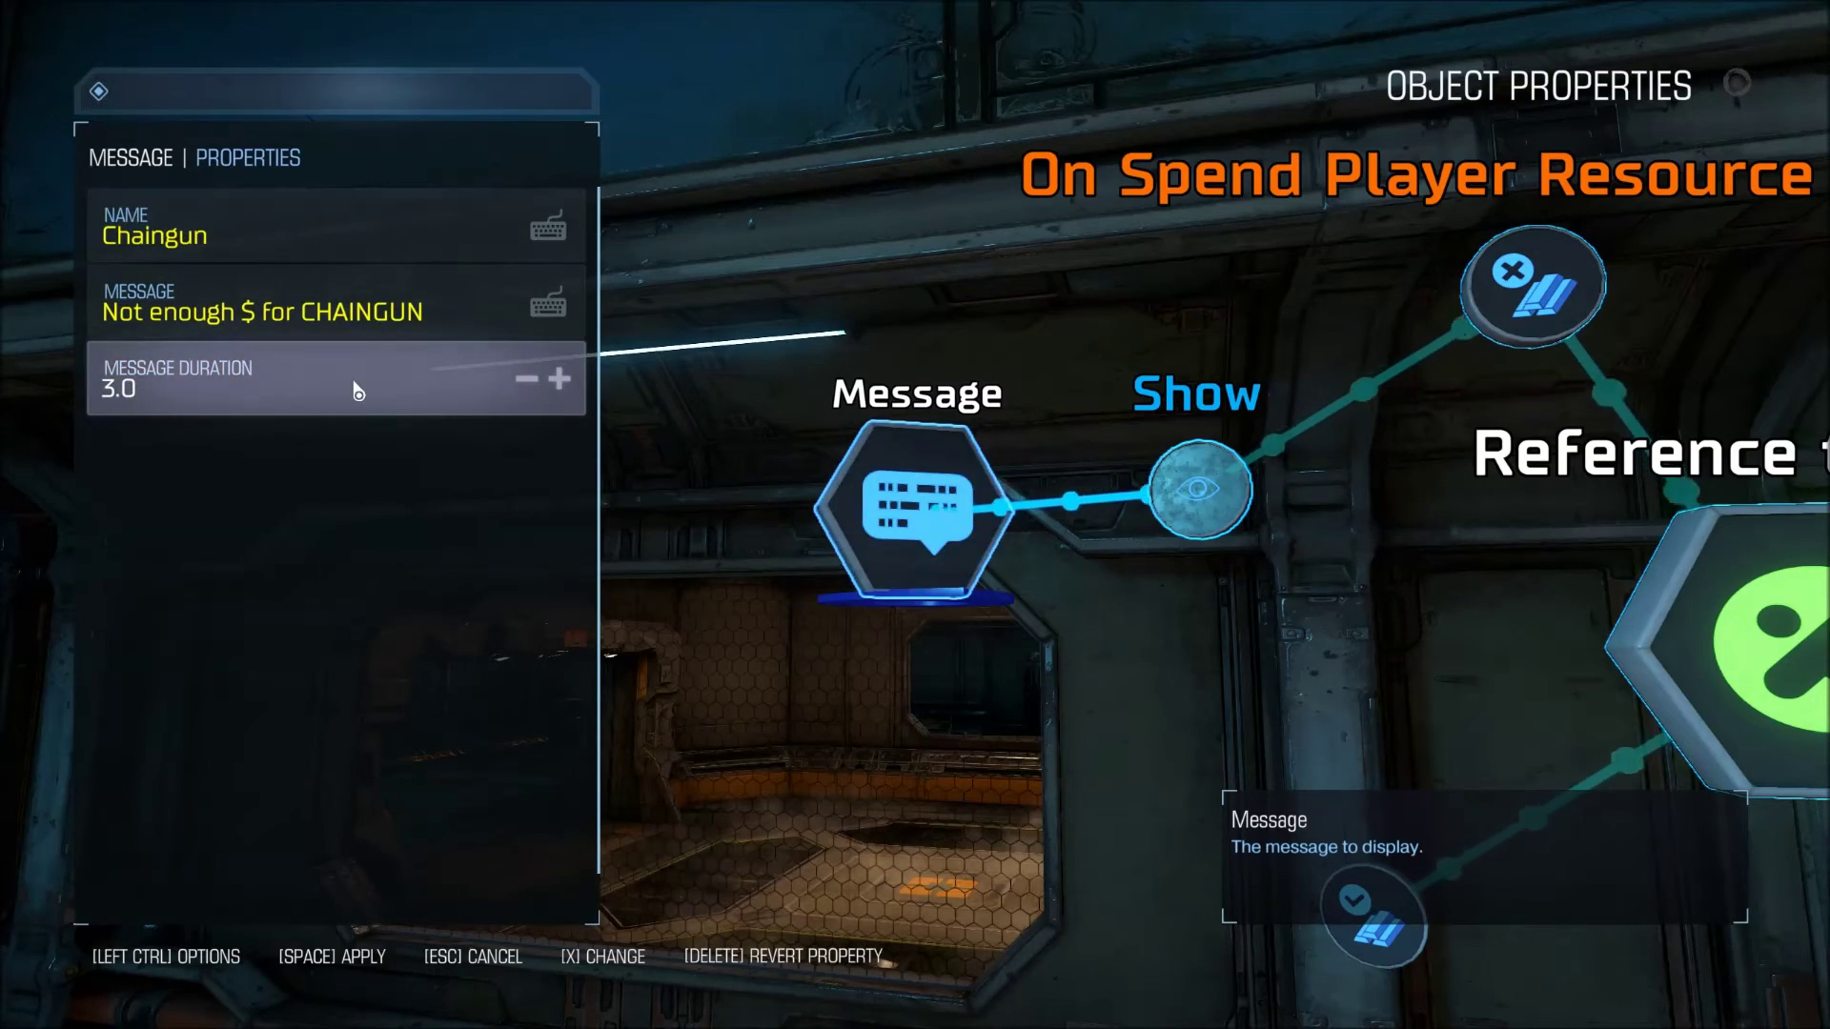
{"action": "key", "text": "space"}
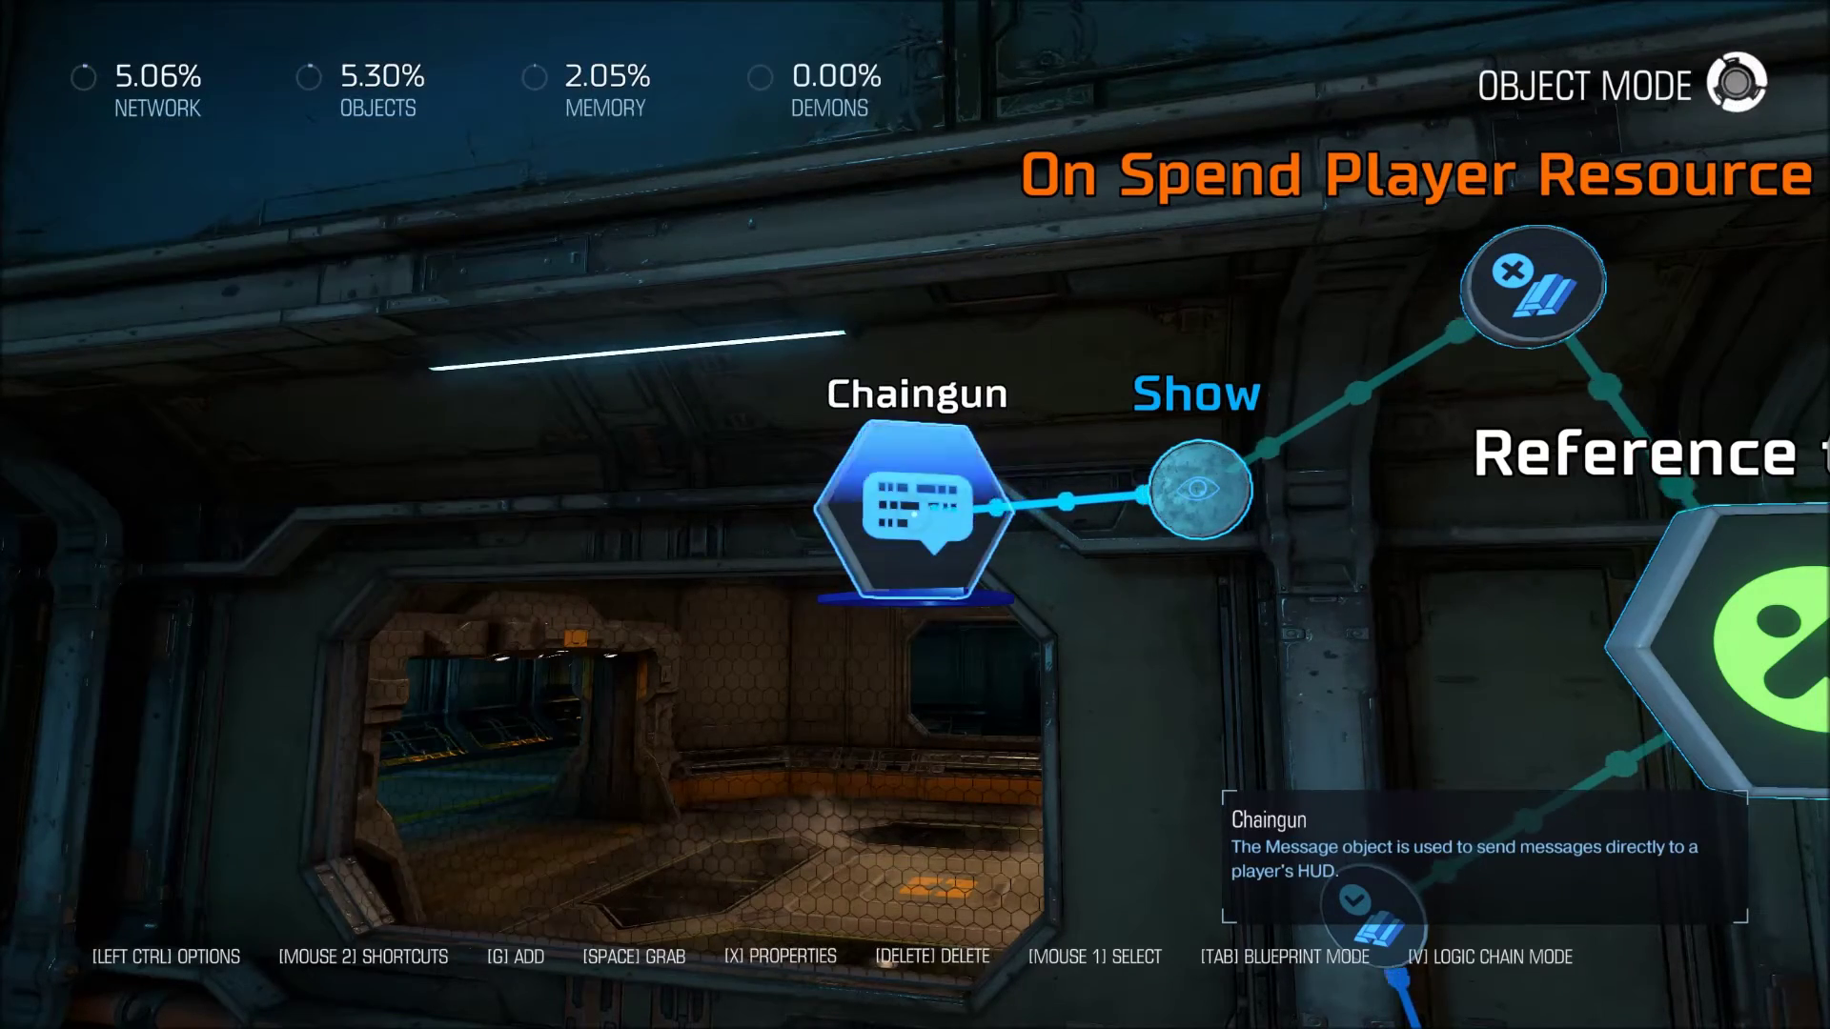
{"action": "key", "text": "s"}
{"action": "key", "text": "w"}
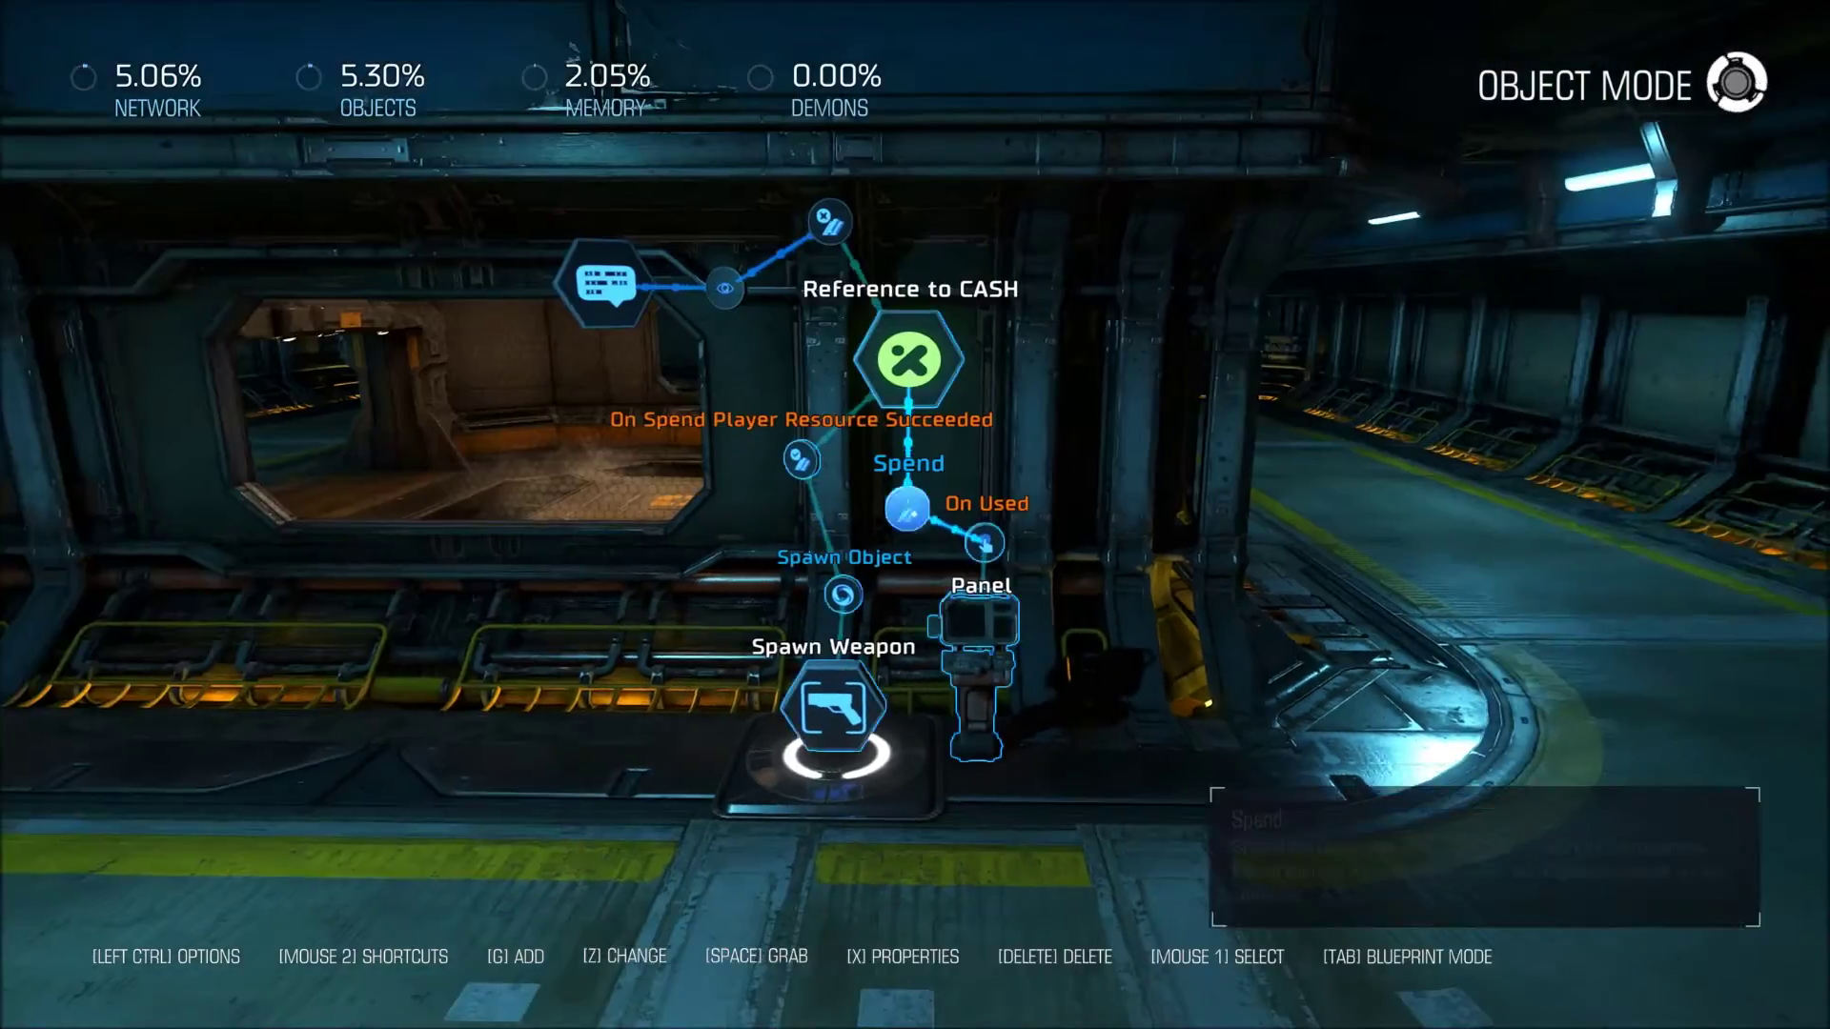